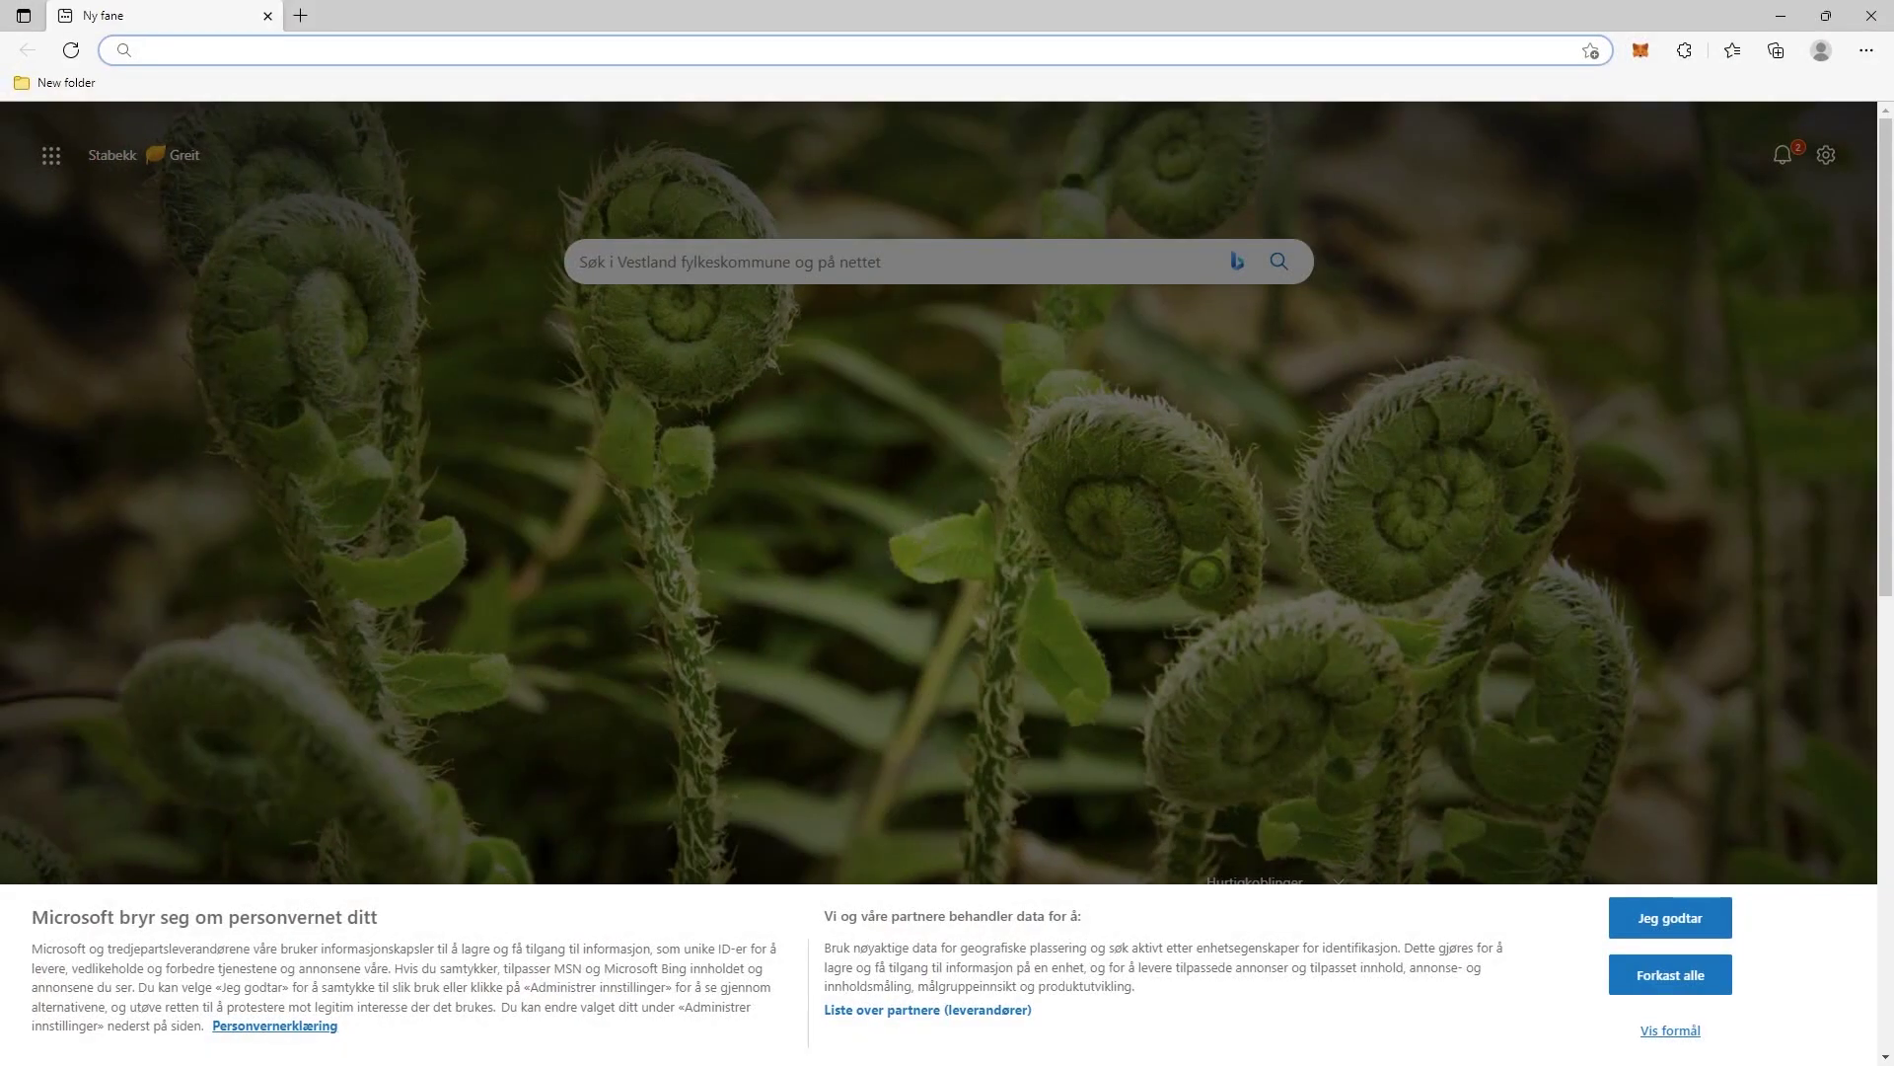
Load theonlyhurrycane.com and scroll through its latest posts and About this blog section
text(th)
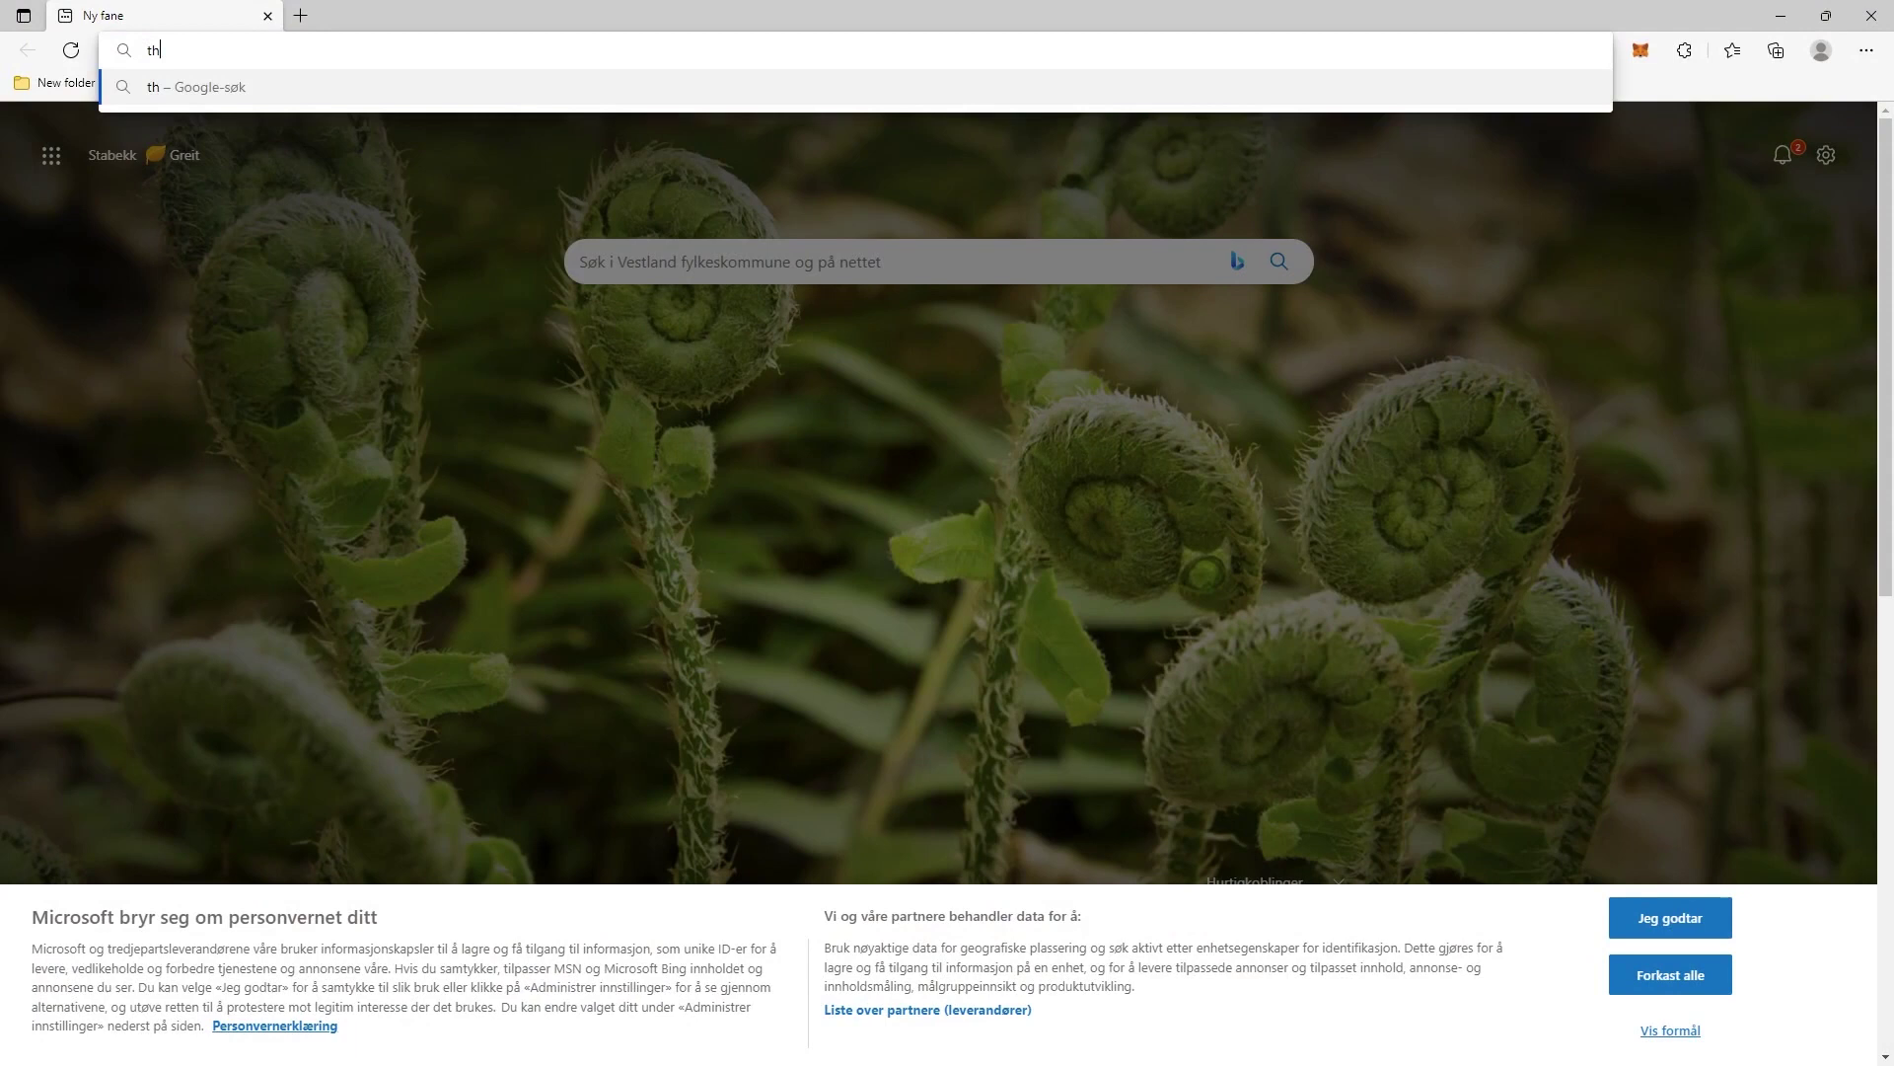
text(eonlyhurrycane.com)
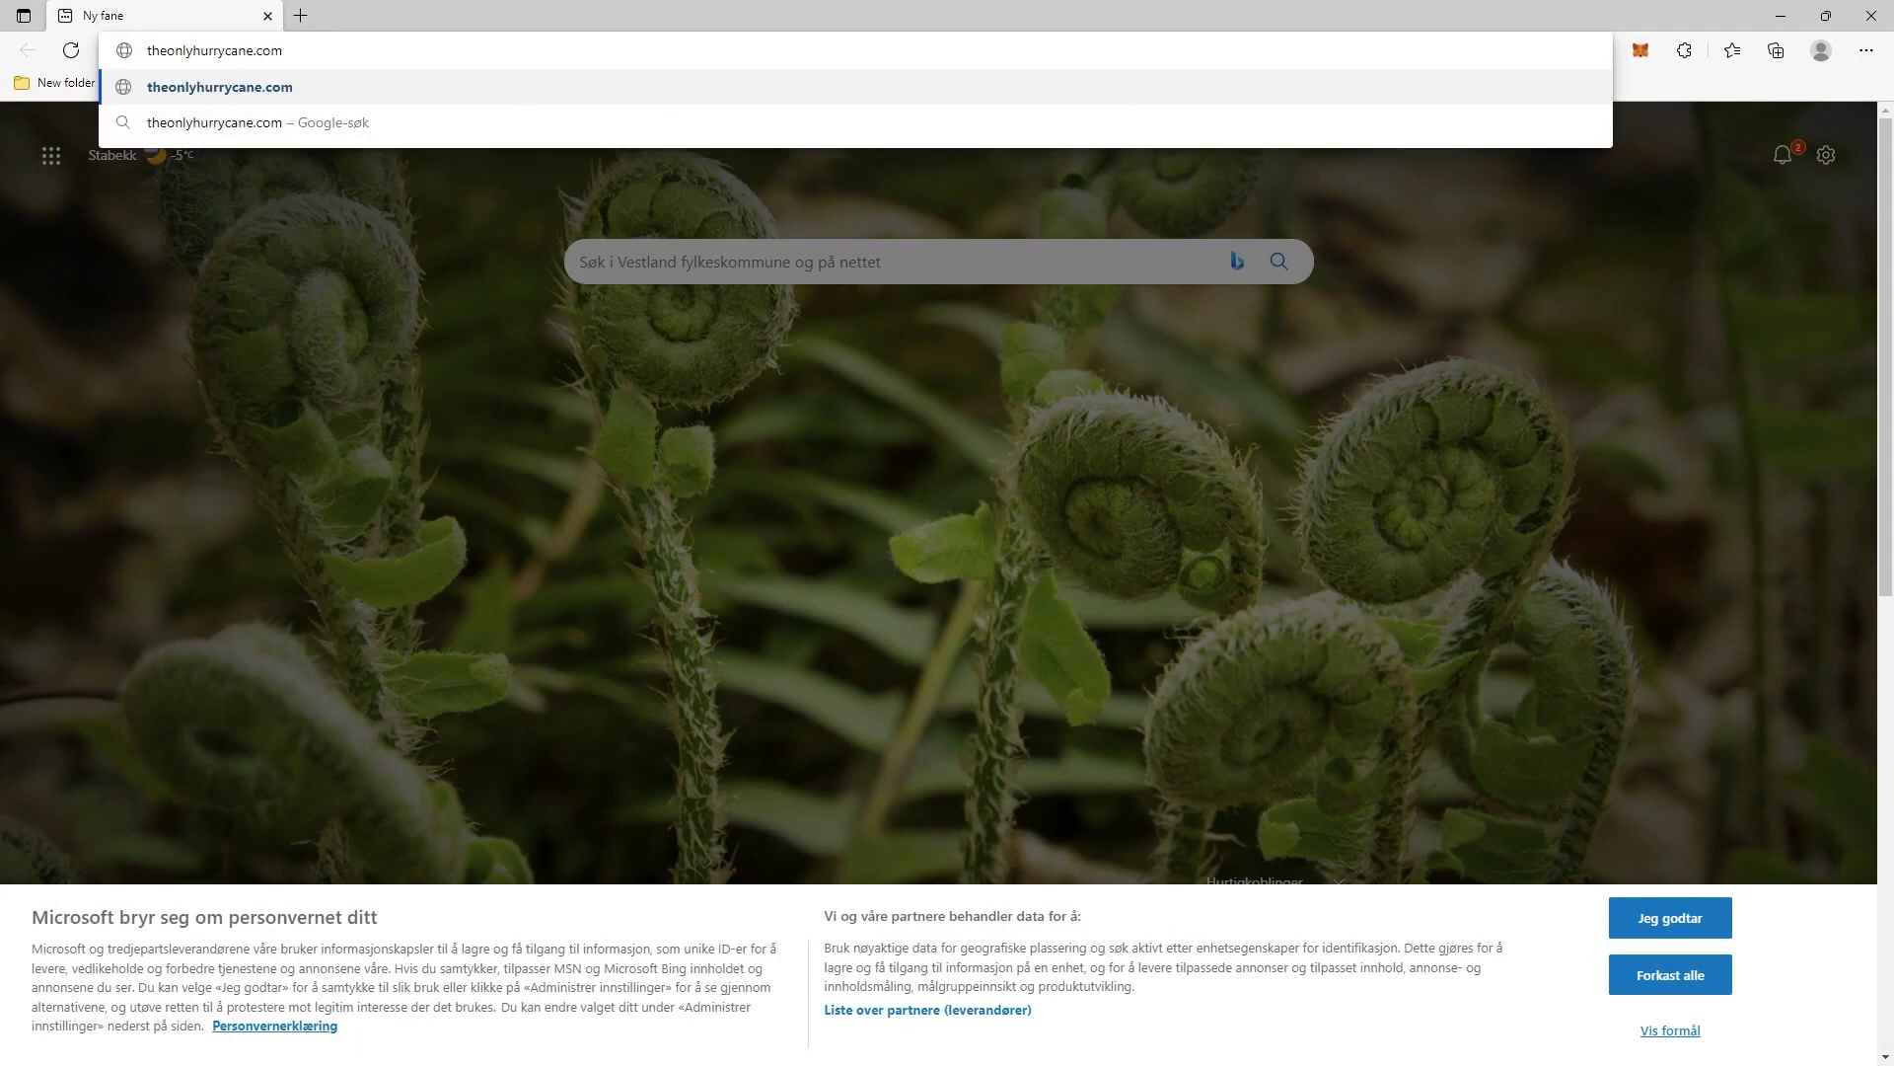
key(Return)
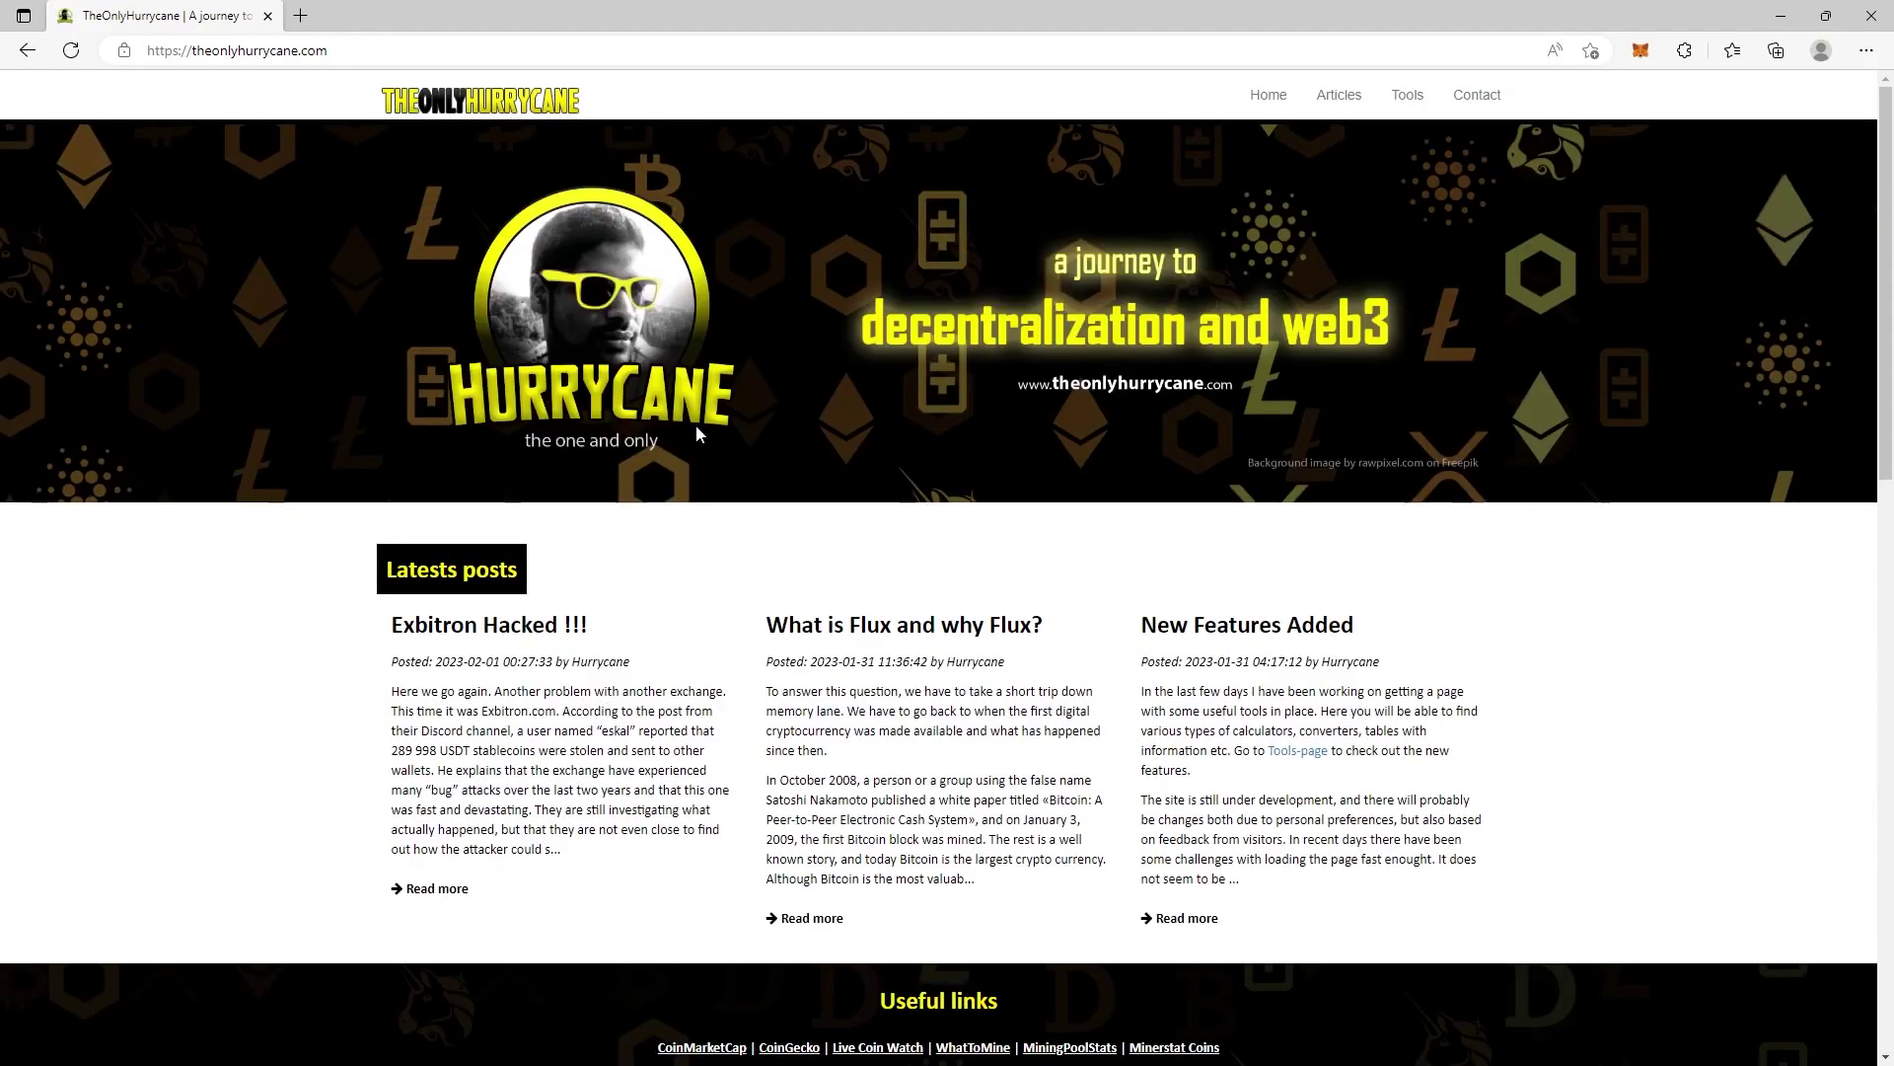
scroll(830, 520, down, 9)
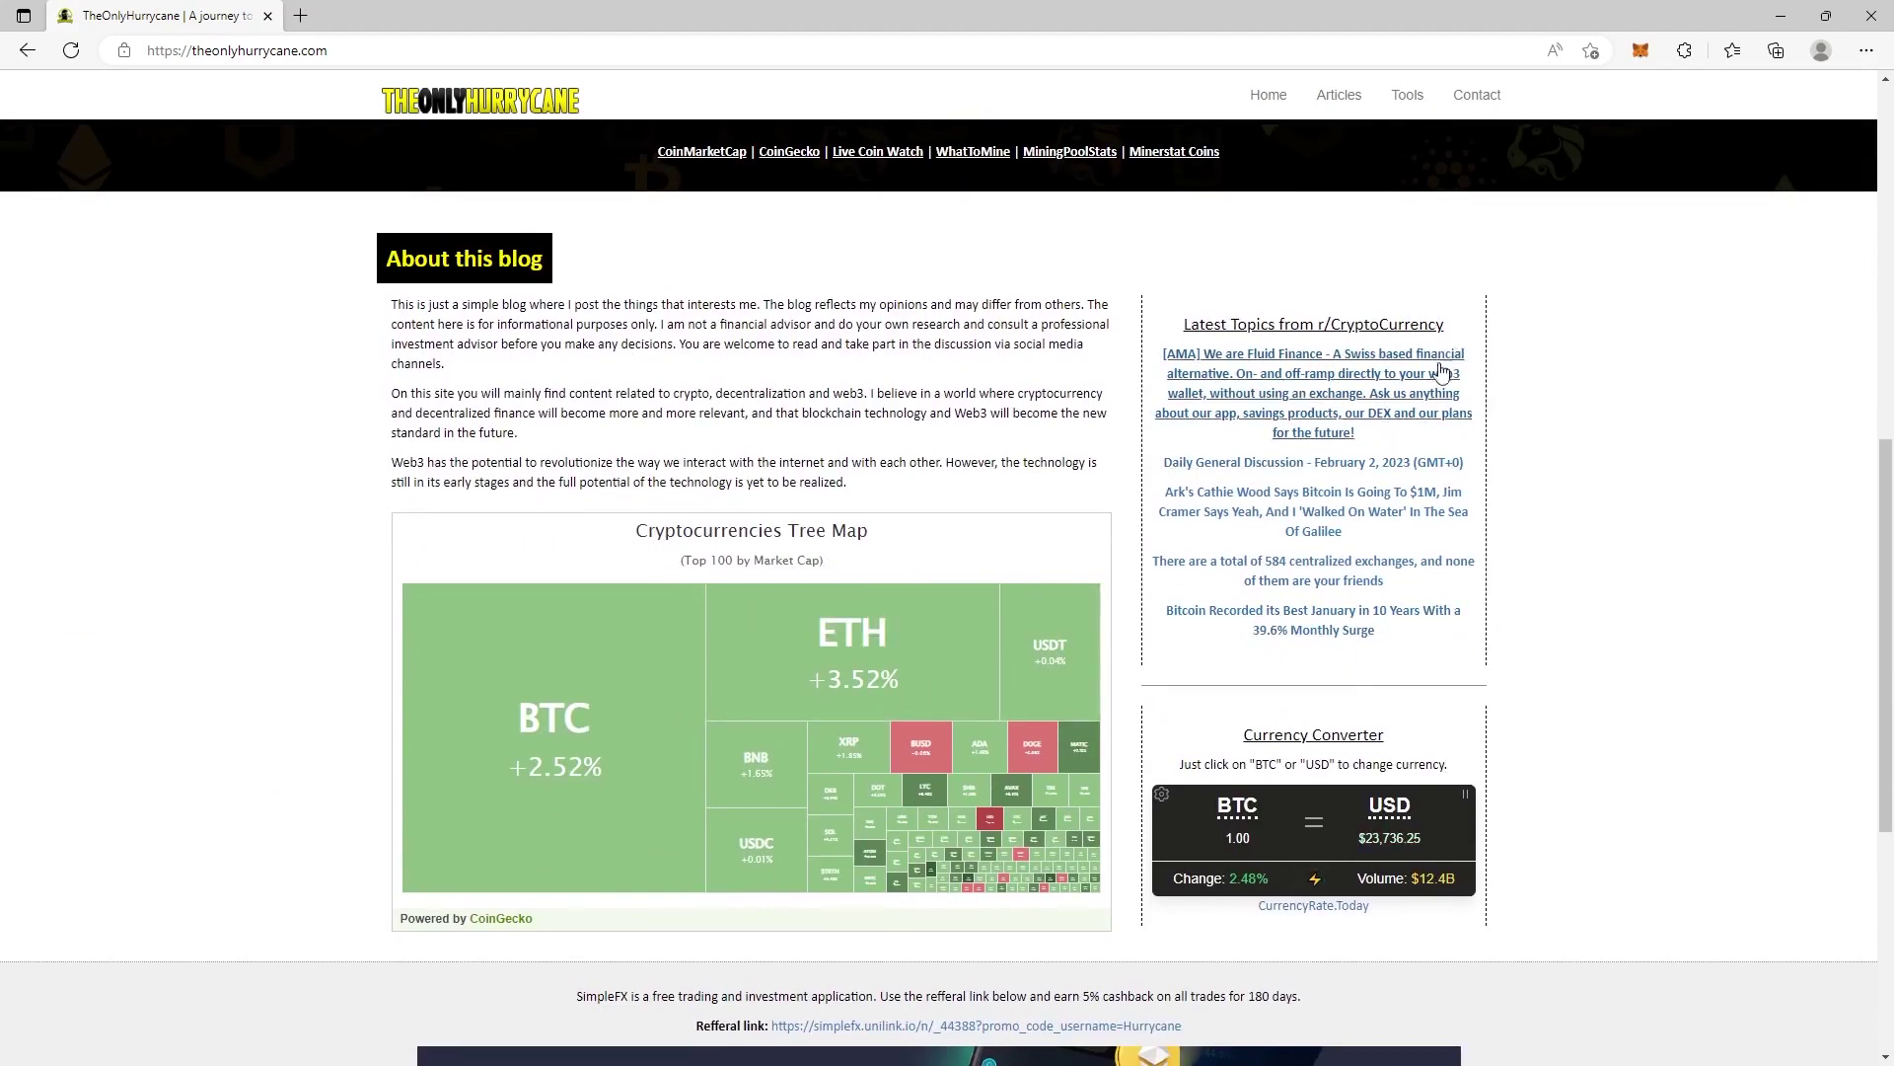
scroll(1401, 335, down, 5)
scroll(1403, 262, up, 4)
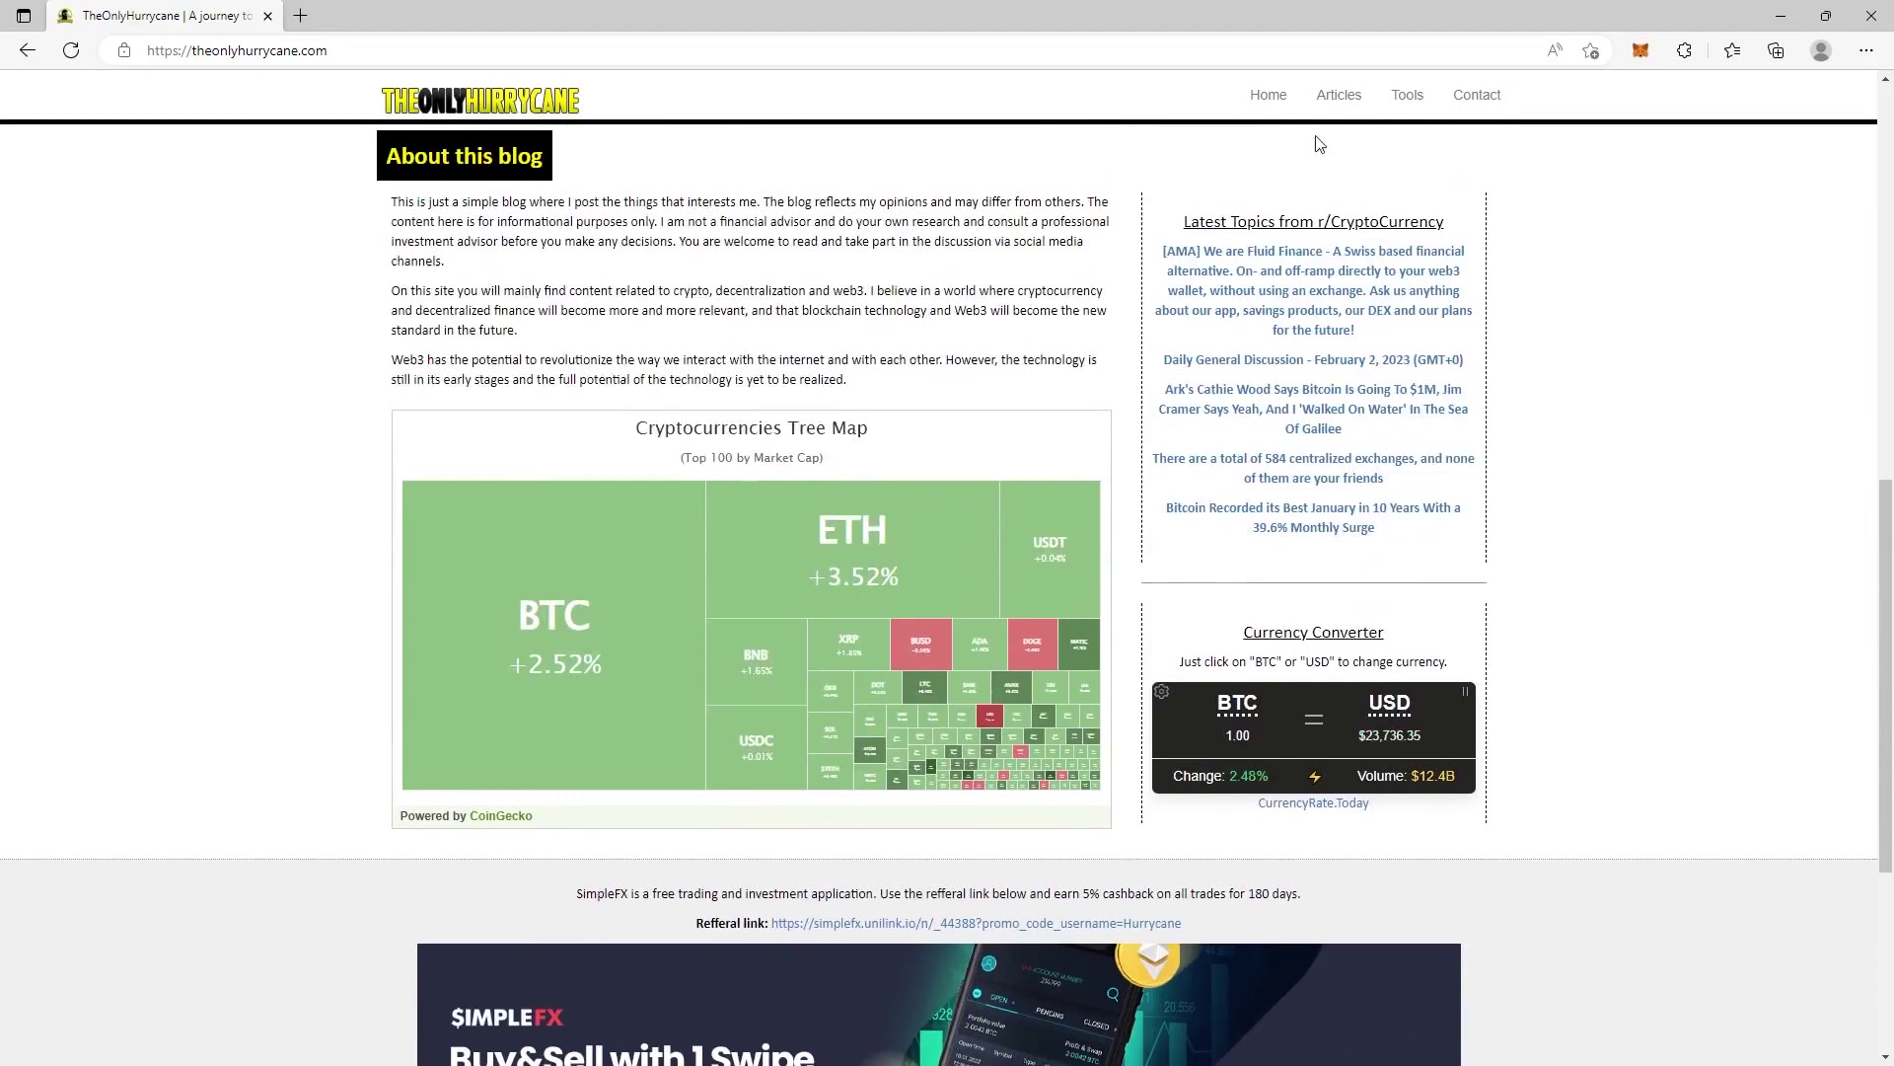
scroll(1362, 99, up, 5)
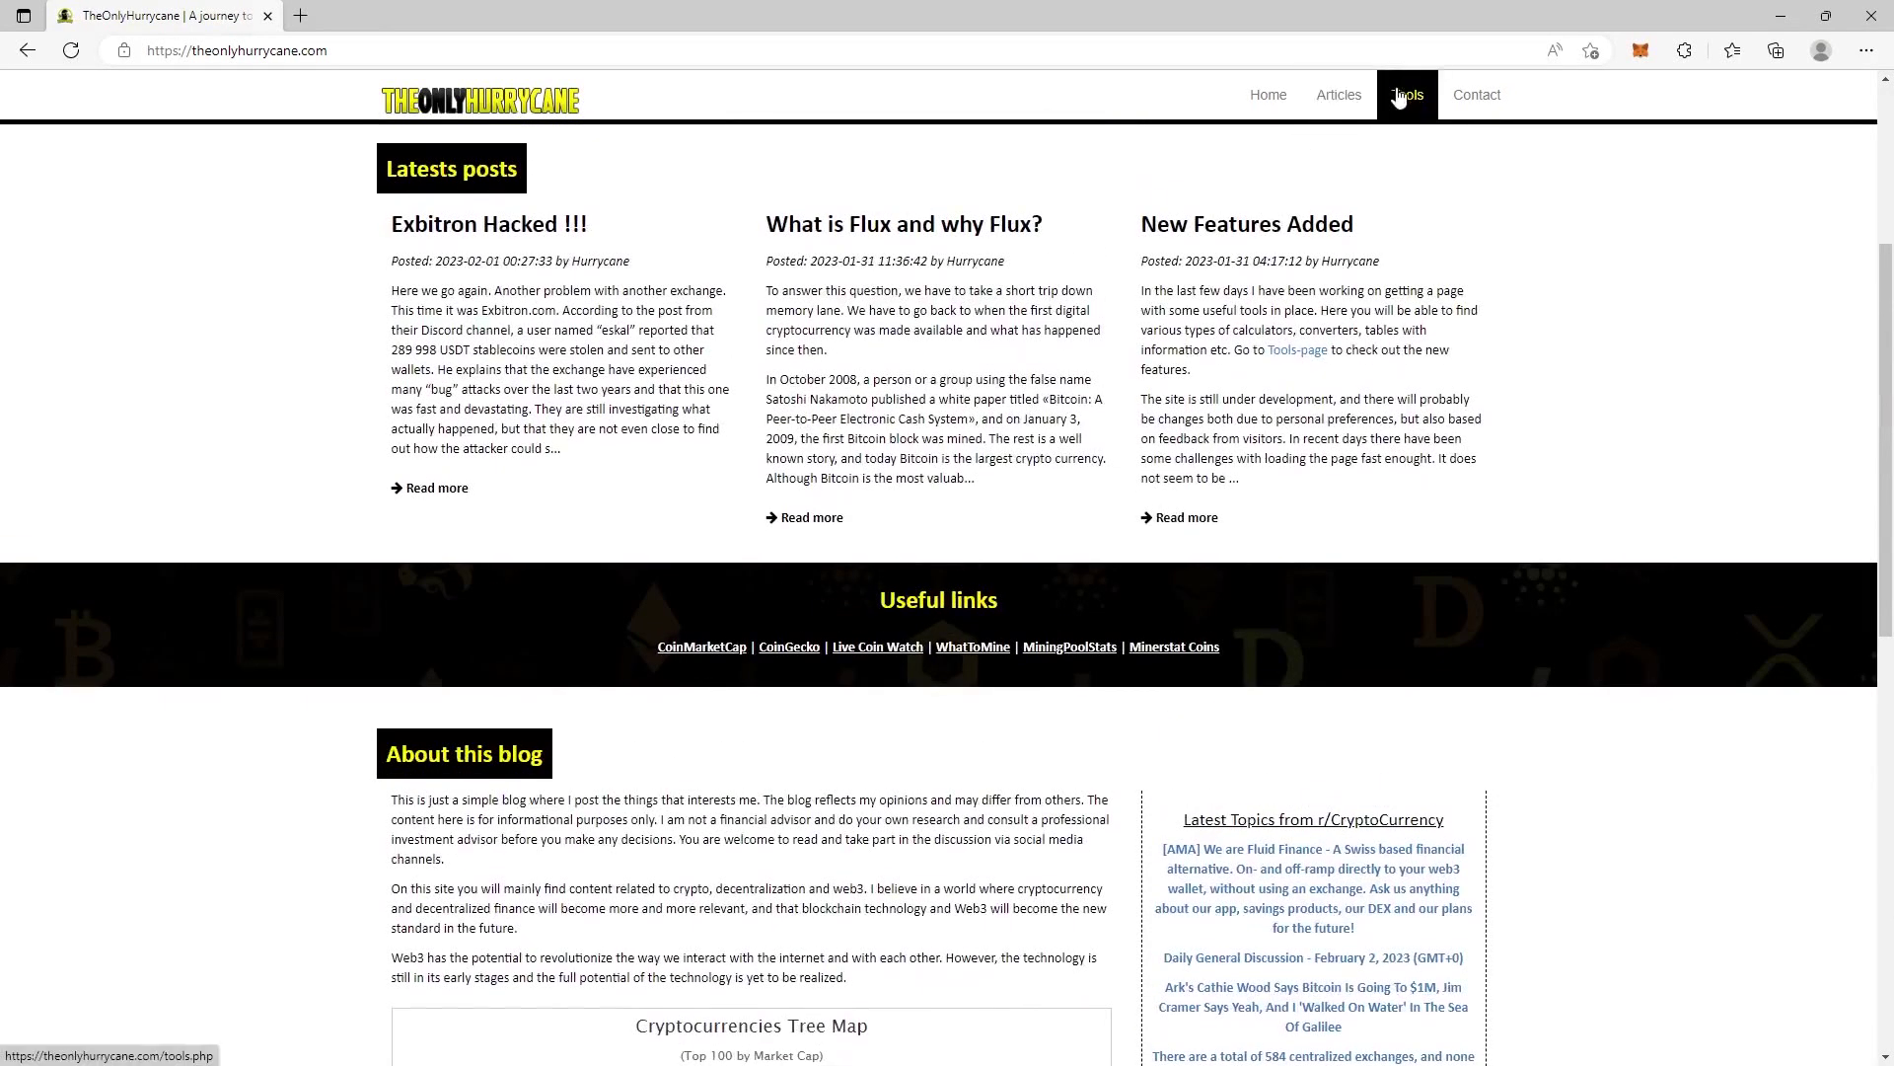
Go to the site's Tools page and scroll through its calculators
click(1399, 95)
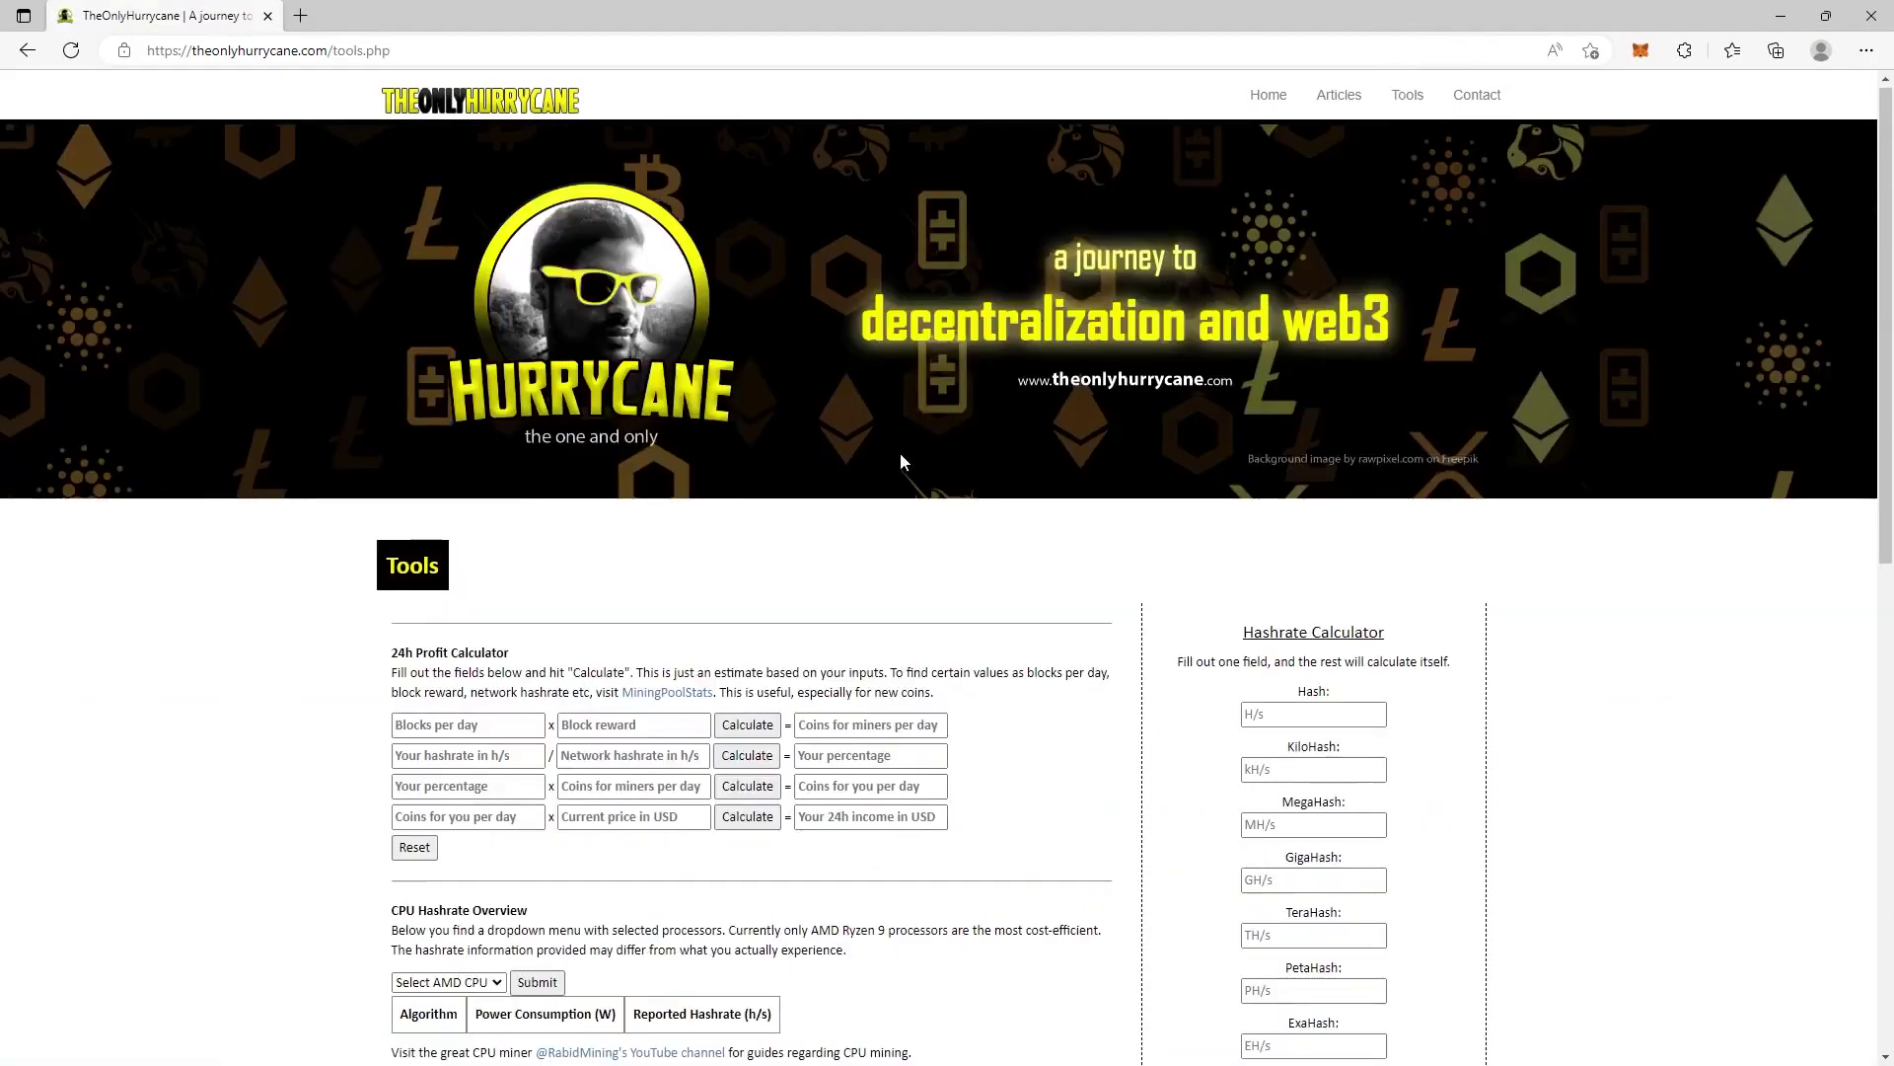
scroll(888, 456, down, 1)
scroll(868, 455, down, 1)
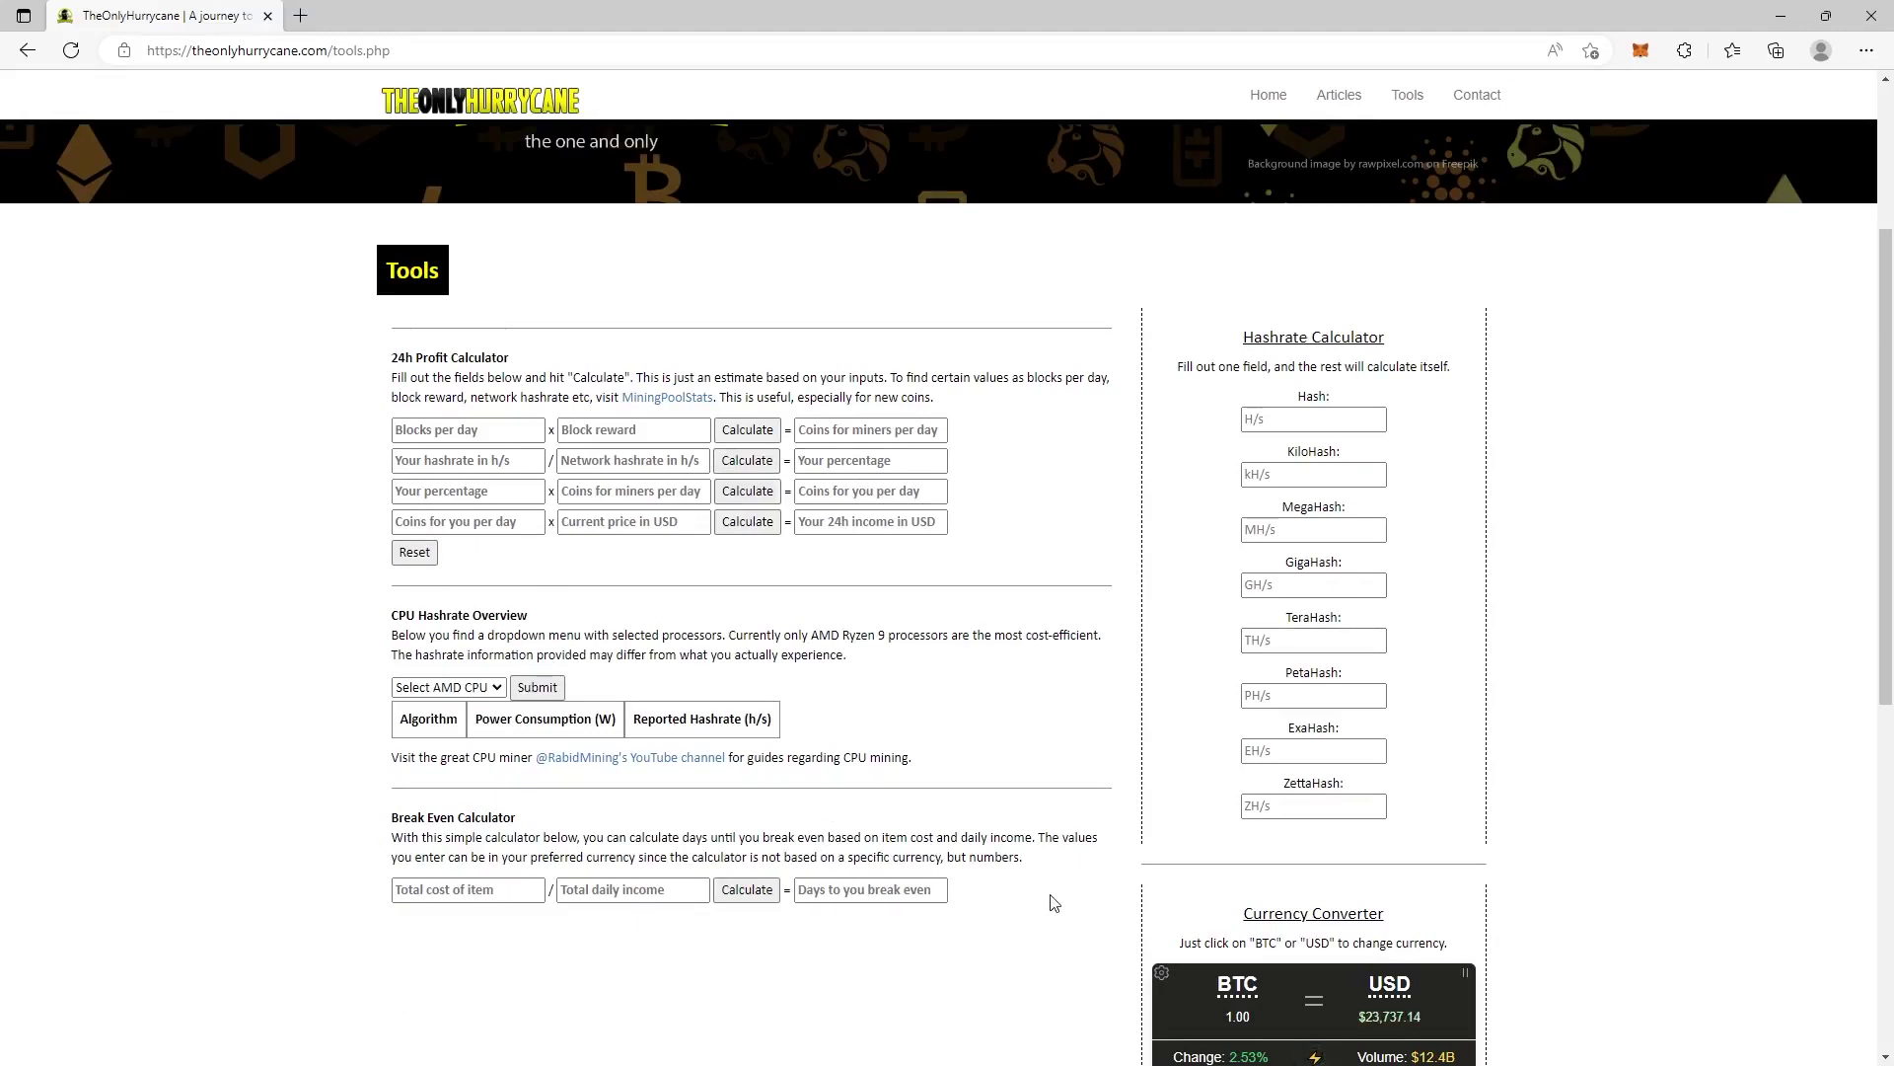
scroll(1052, 893, down, 3)
scroll(1312, 735, up, 3)
Expand the Select AMD CPU list and close it without choosing a processor
click(471, 689)
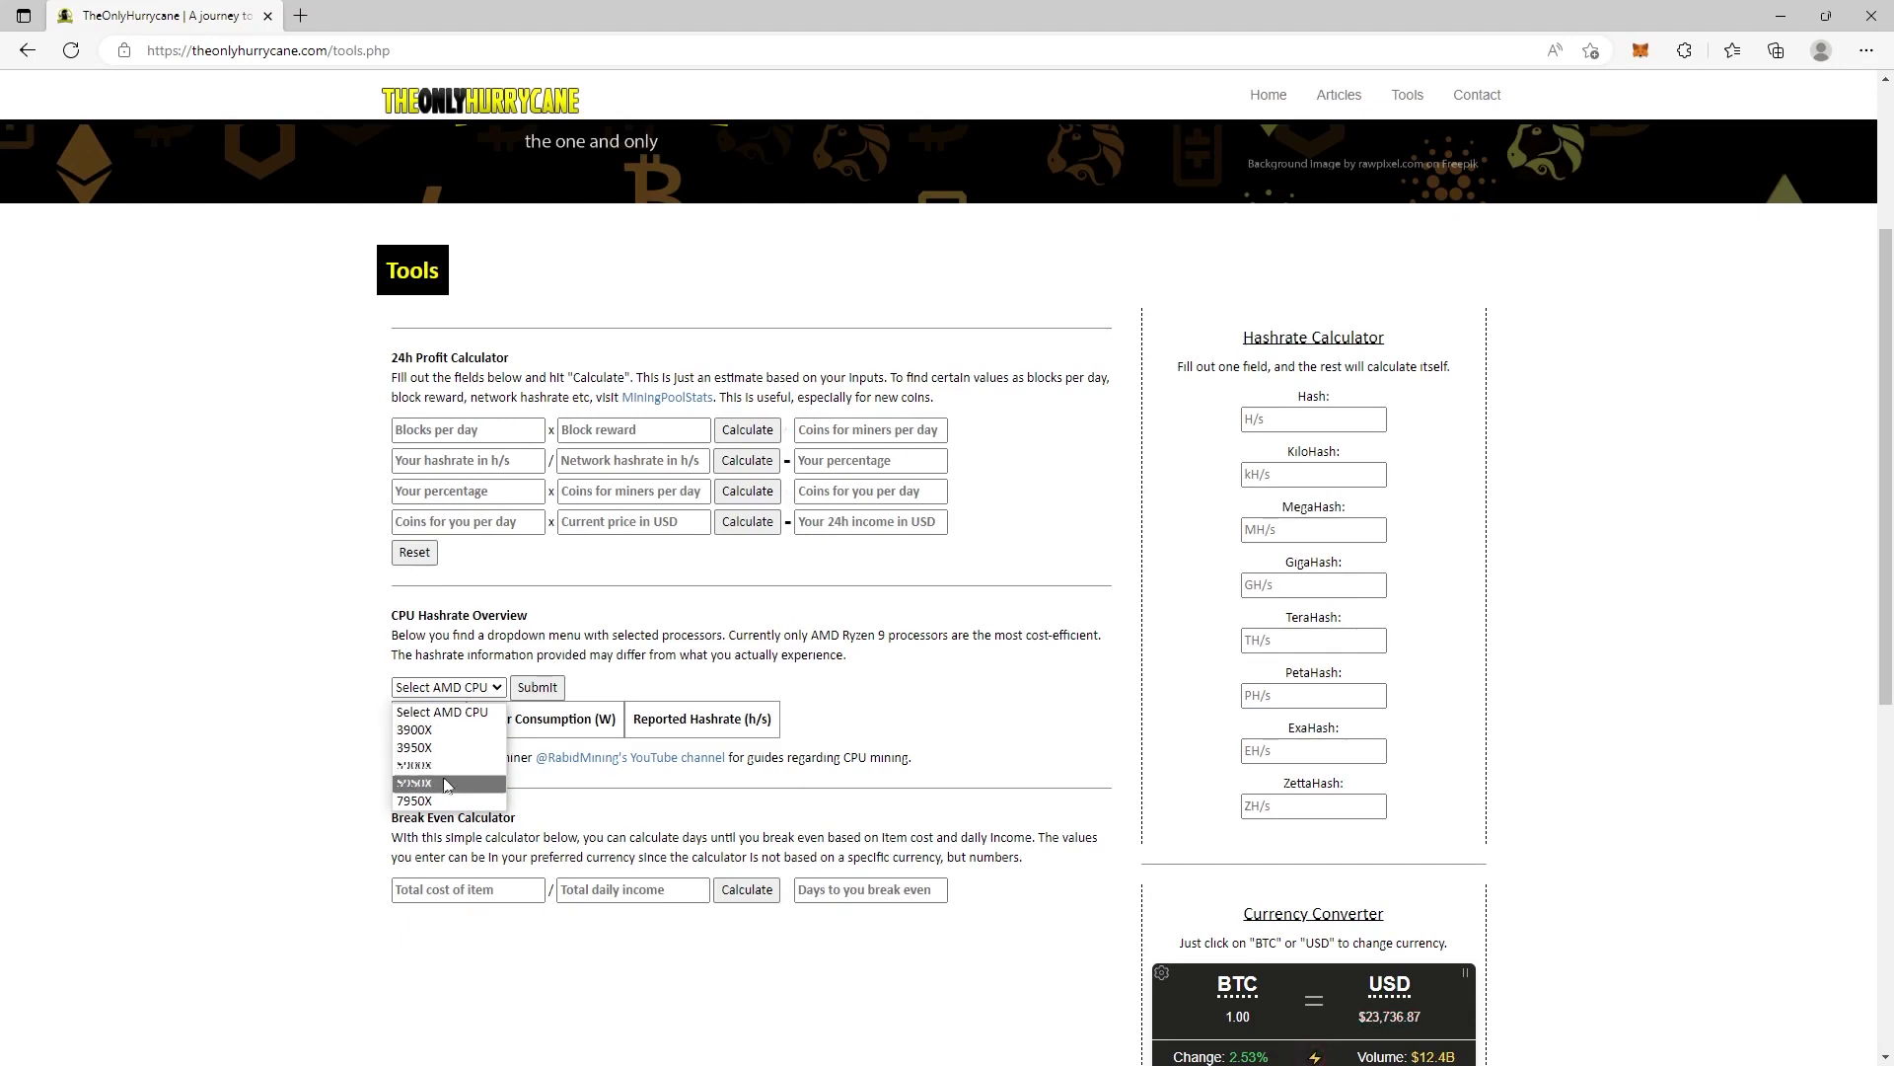
click(1079, 727)
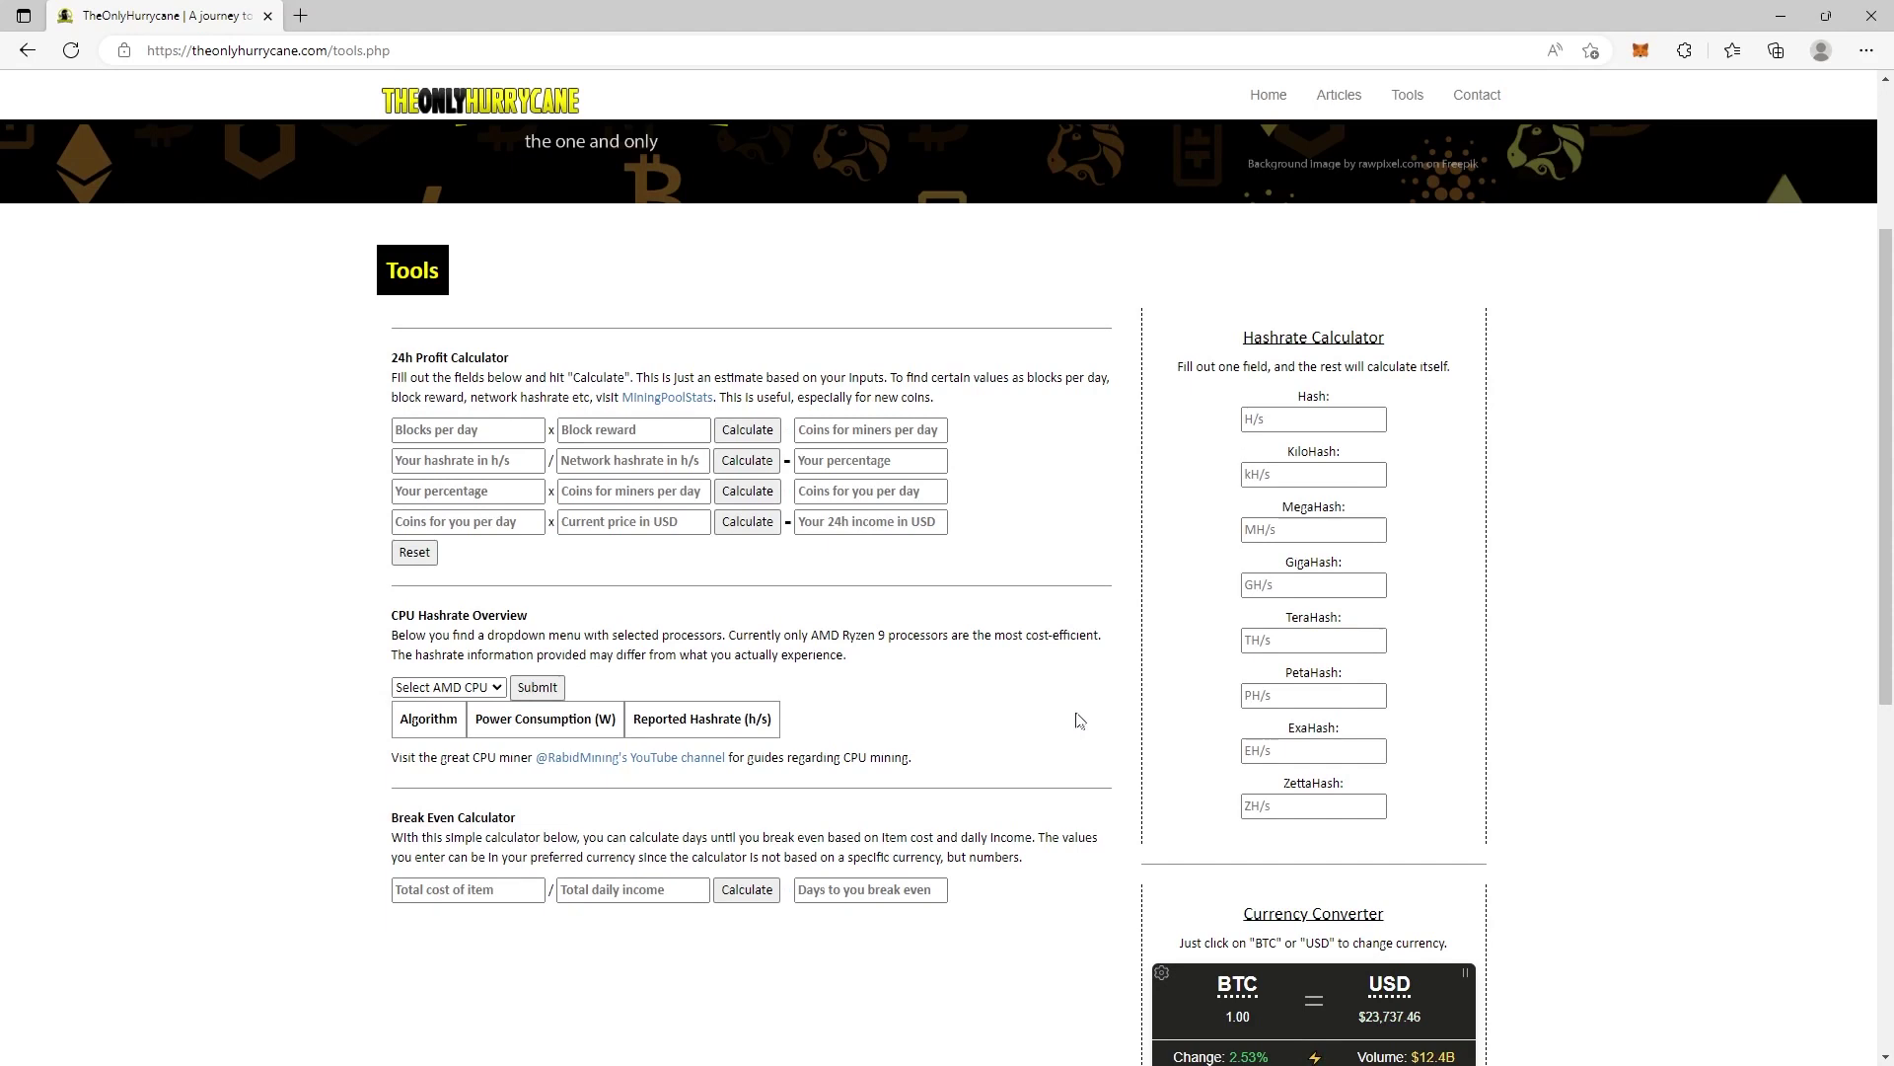
scroll(1080, 721, up, 2)
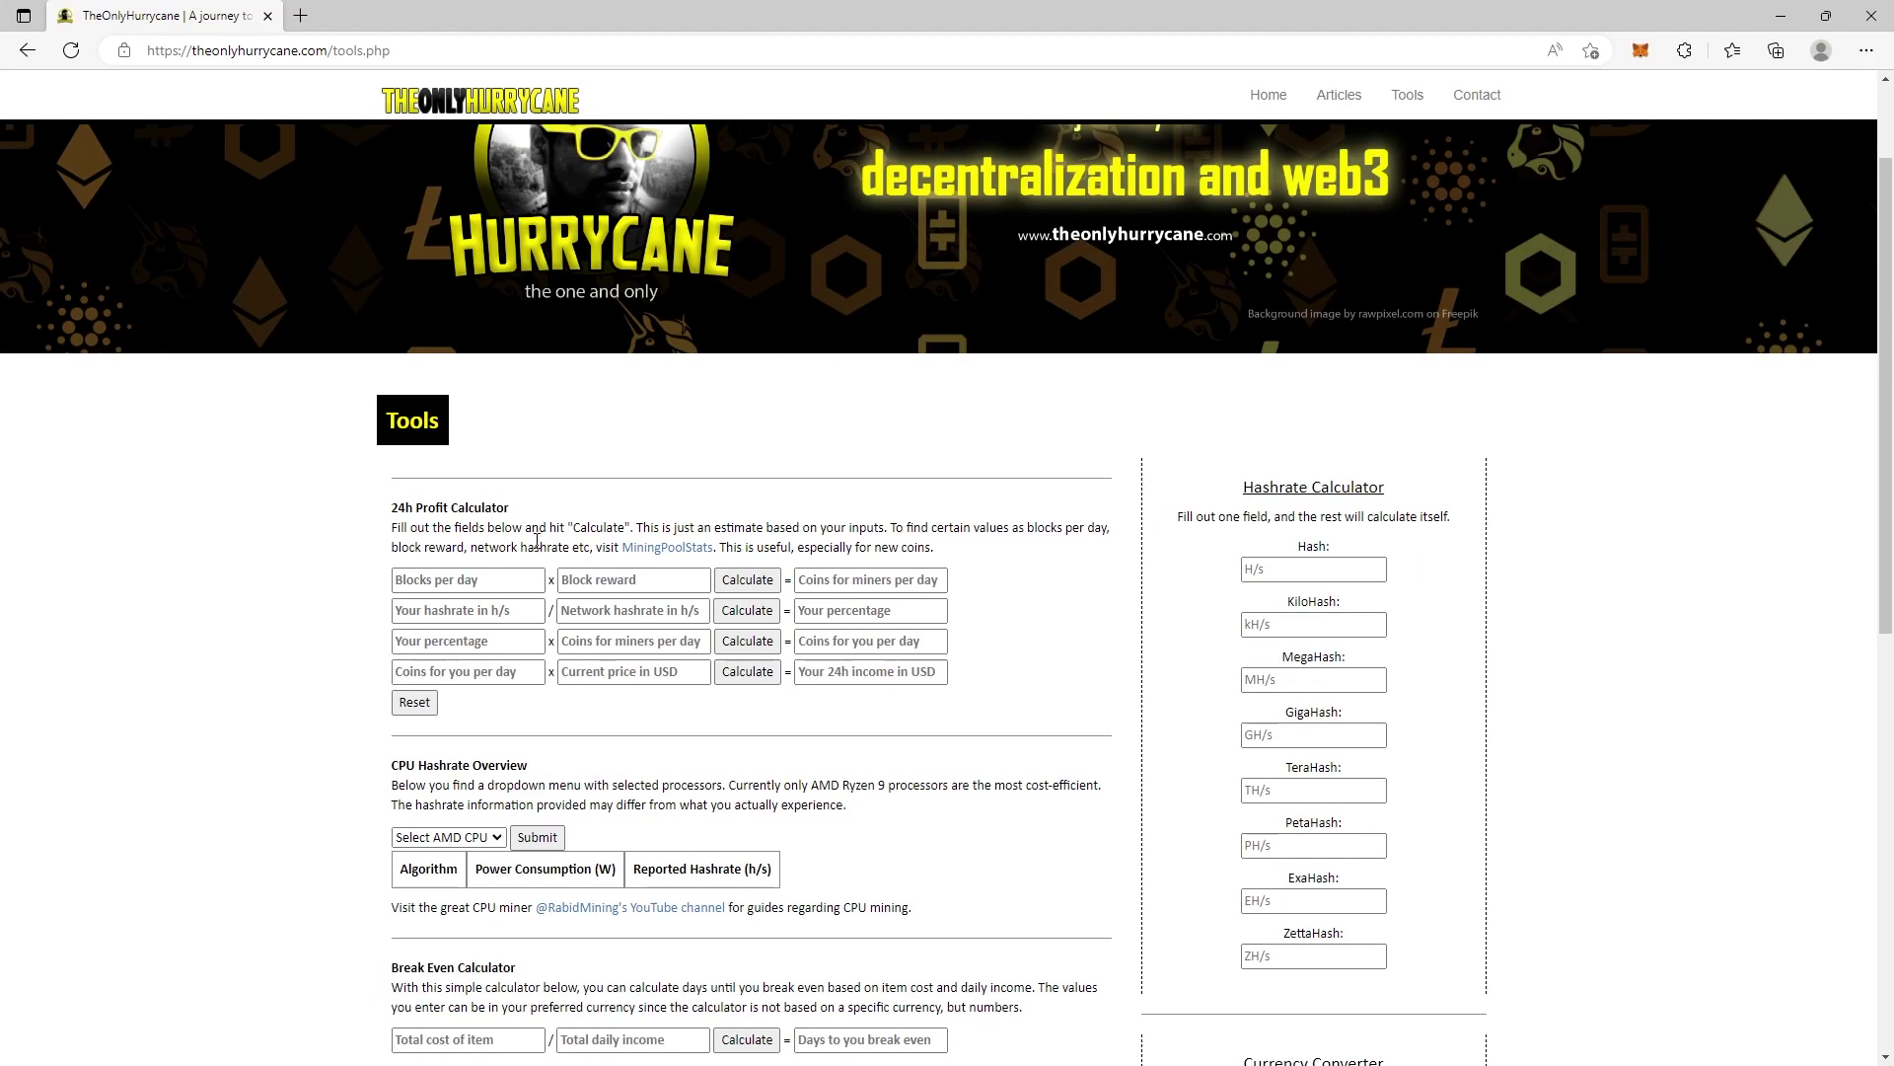
Load miningpoolstats.stream in a new browser tab
click(300, 14)
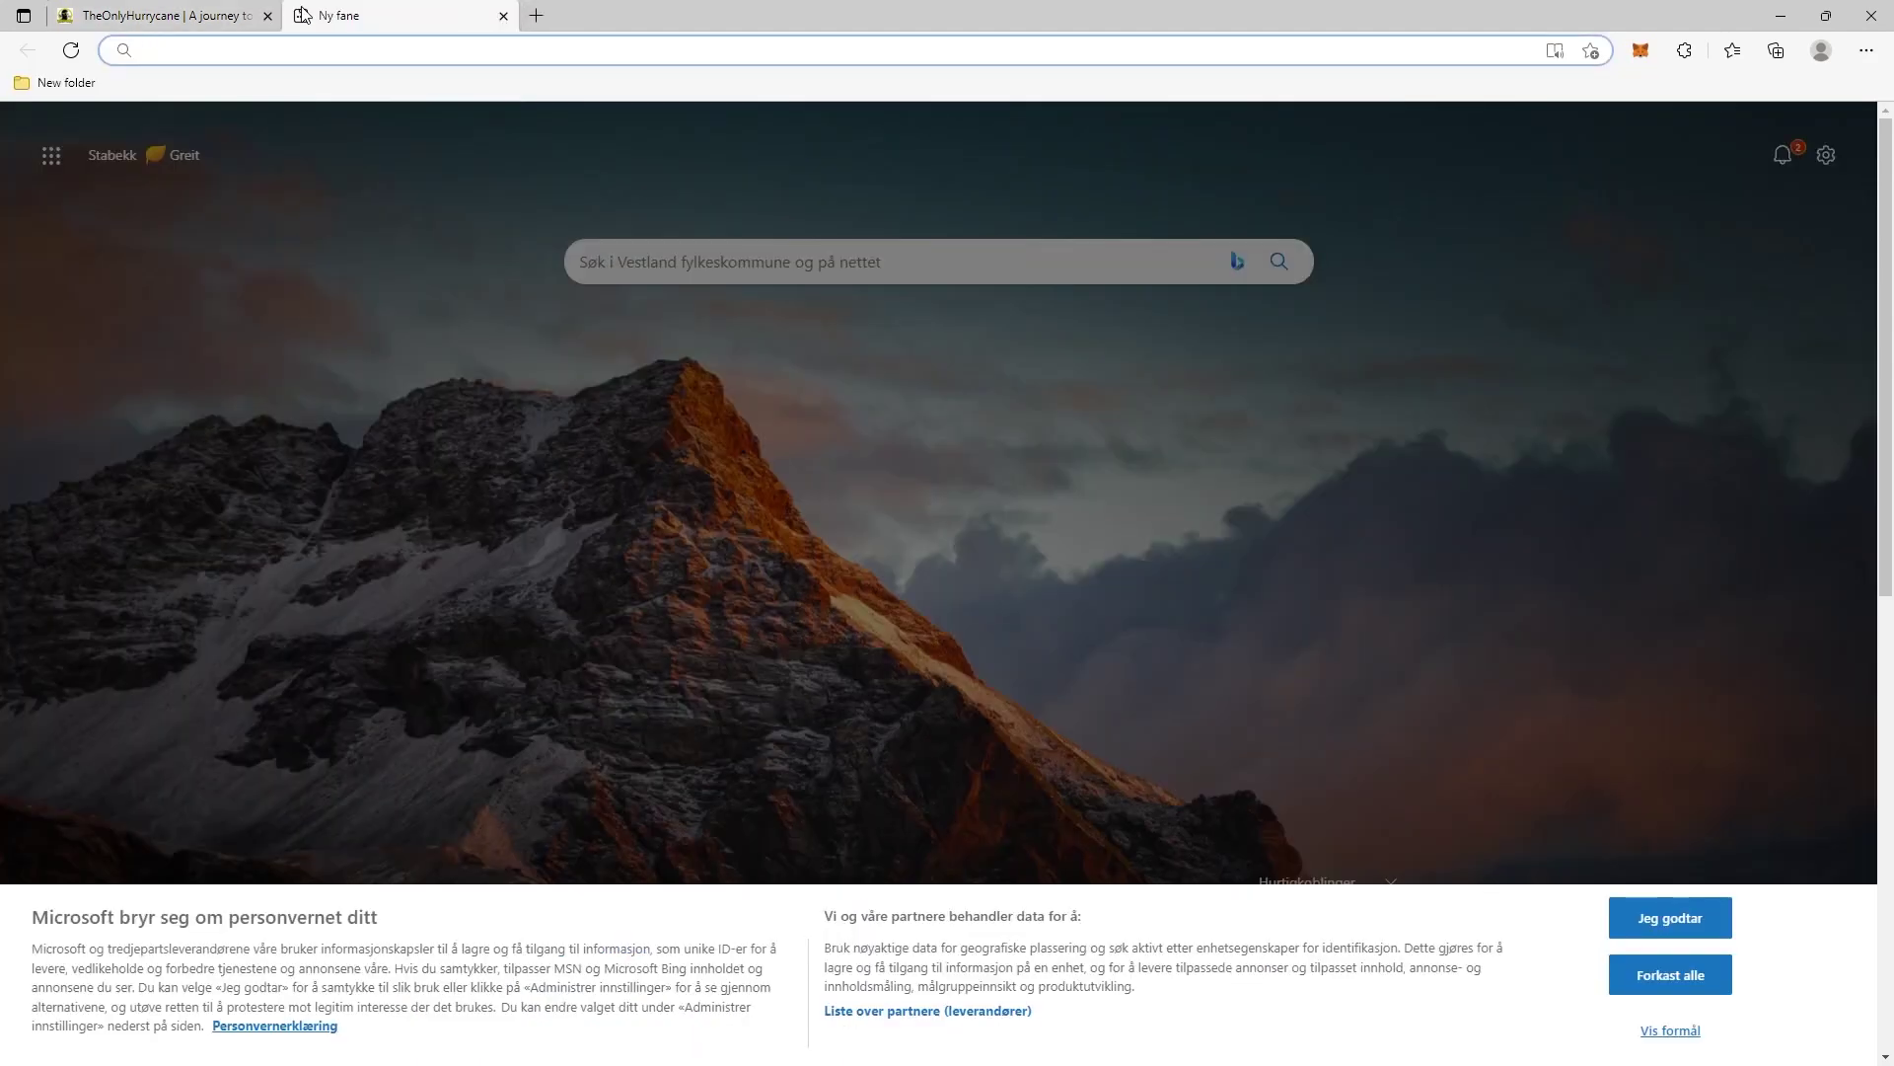
text(miningp)
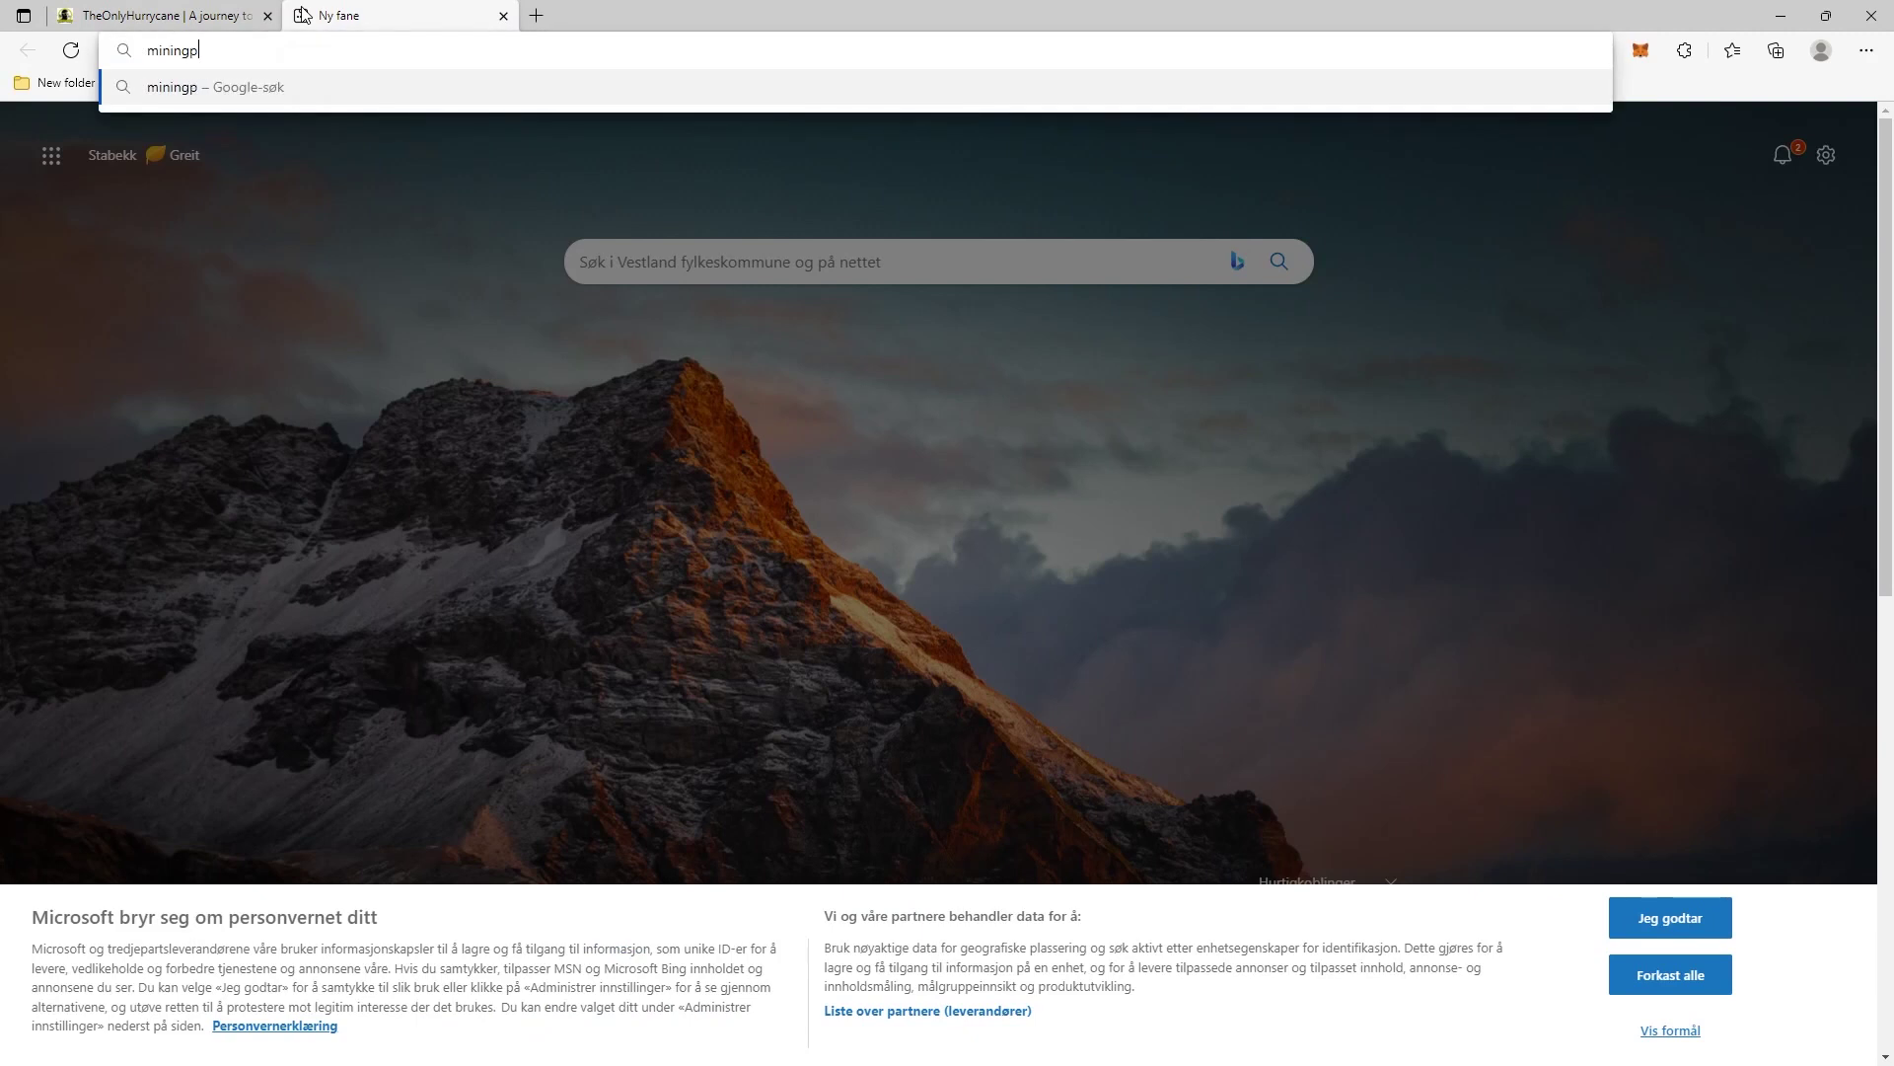
text(oolstat)
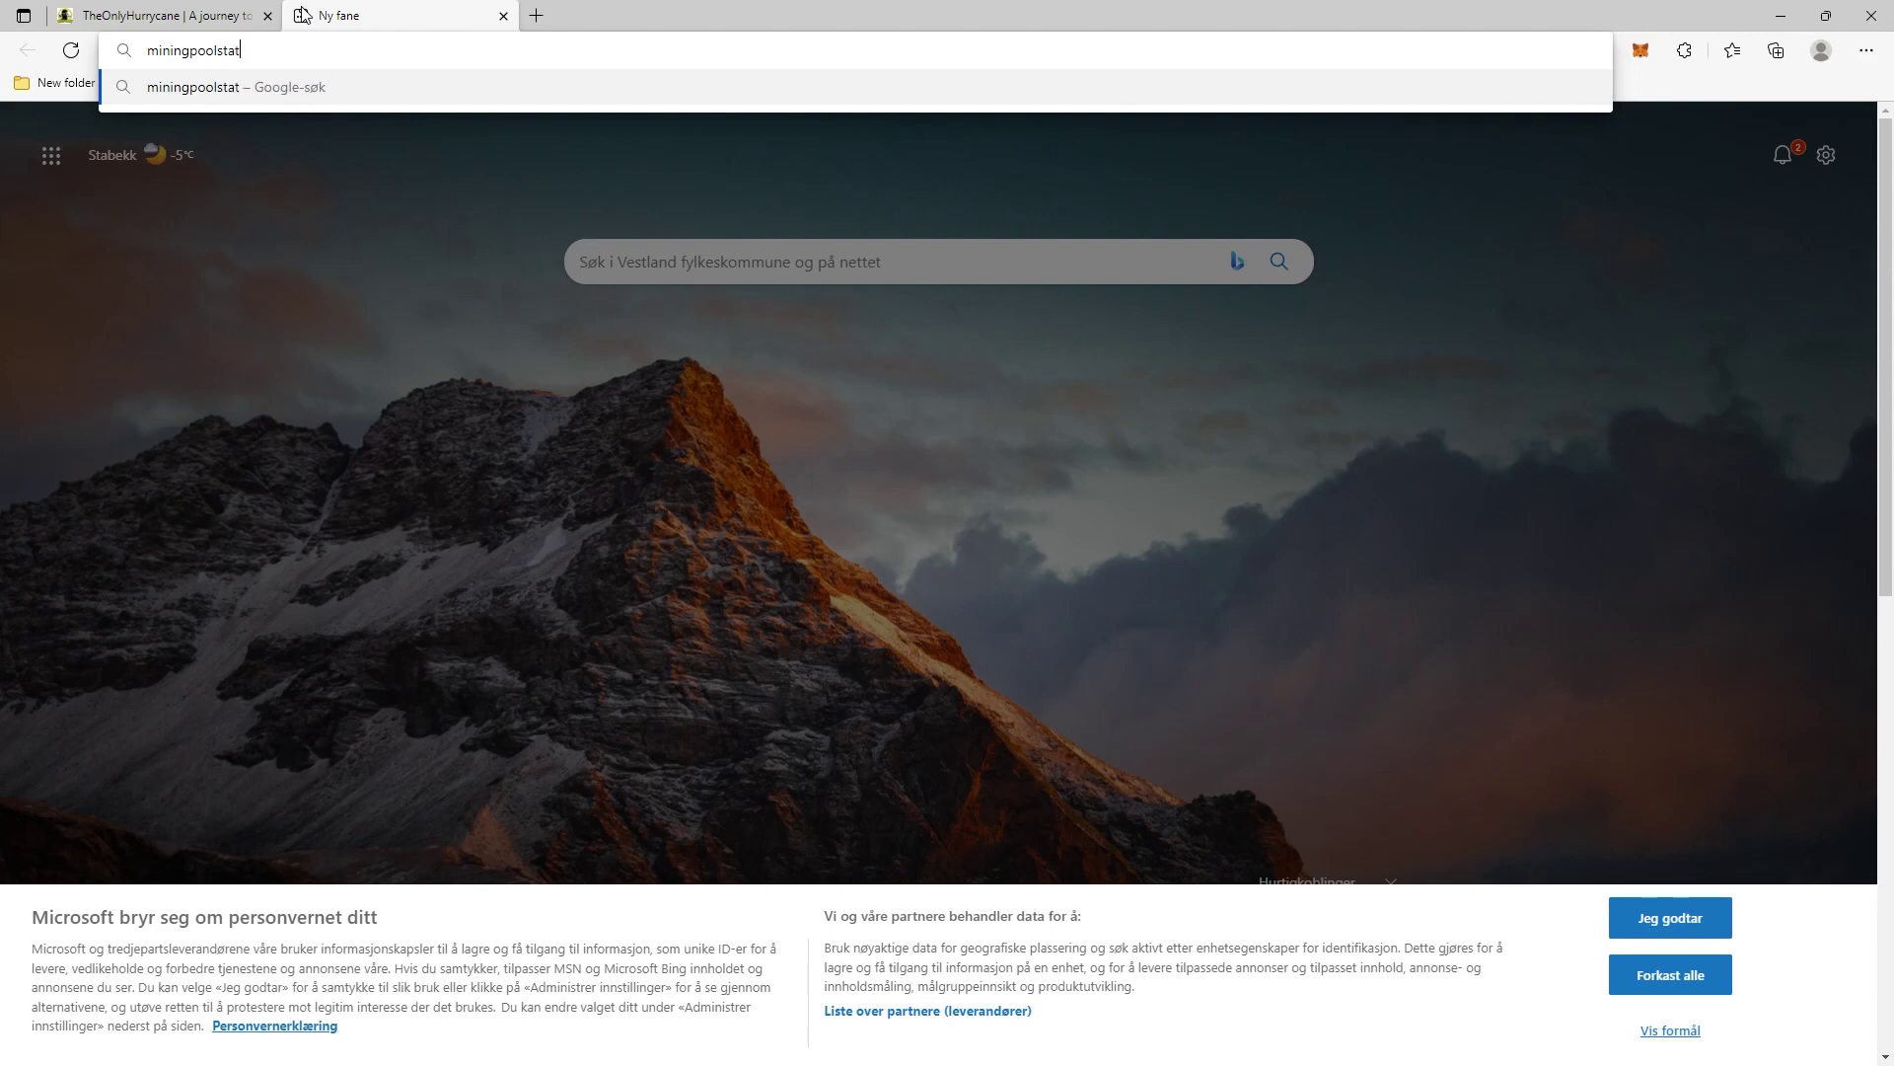
text(s.stream)
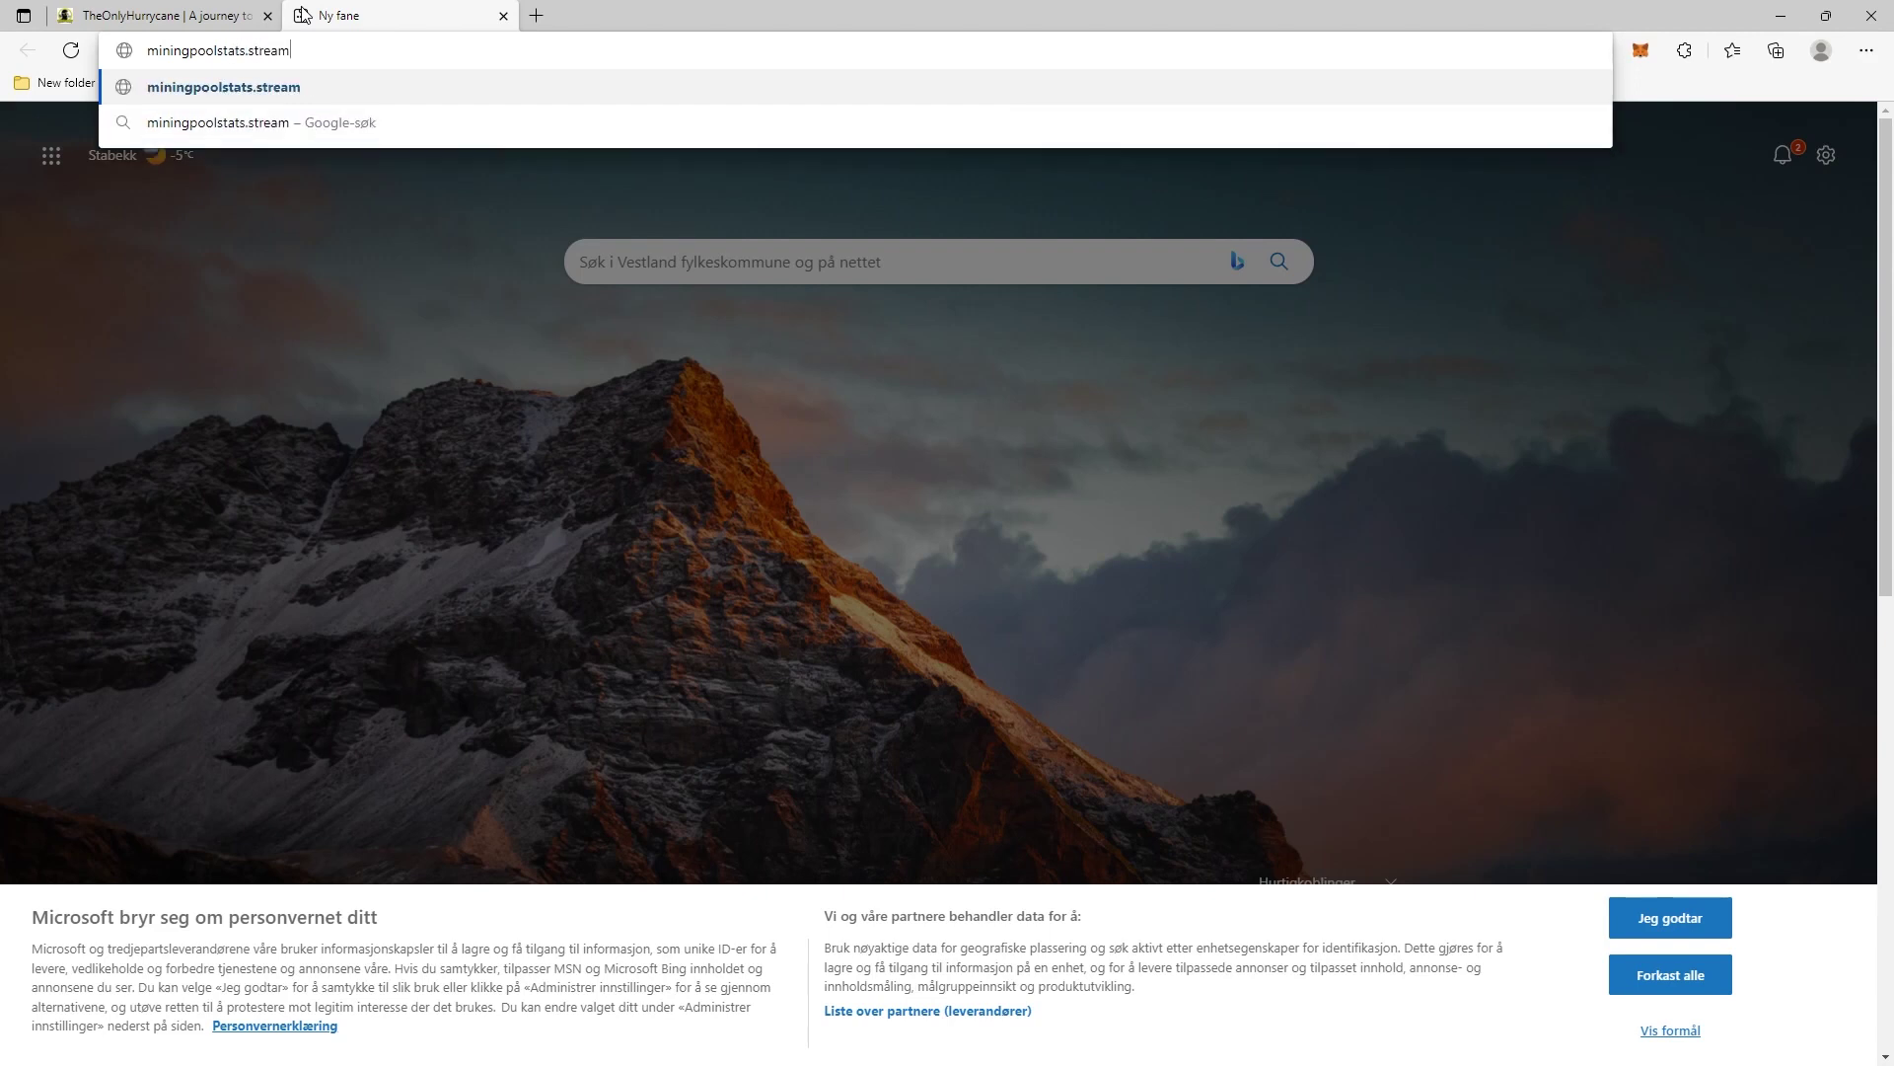
key(Return)
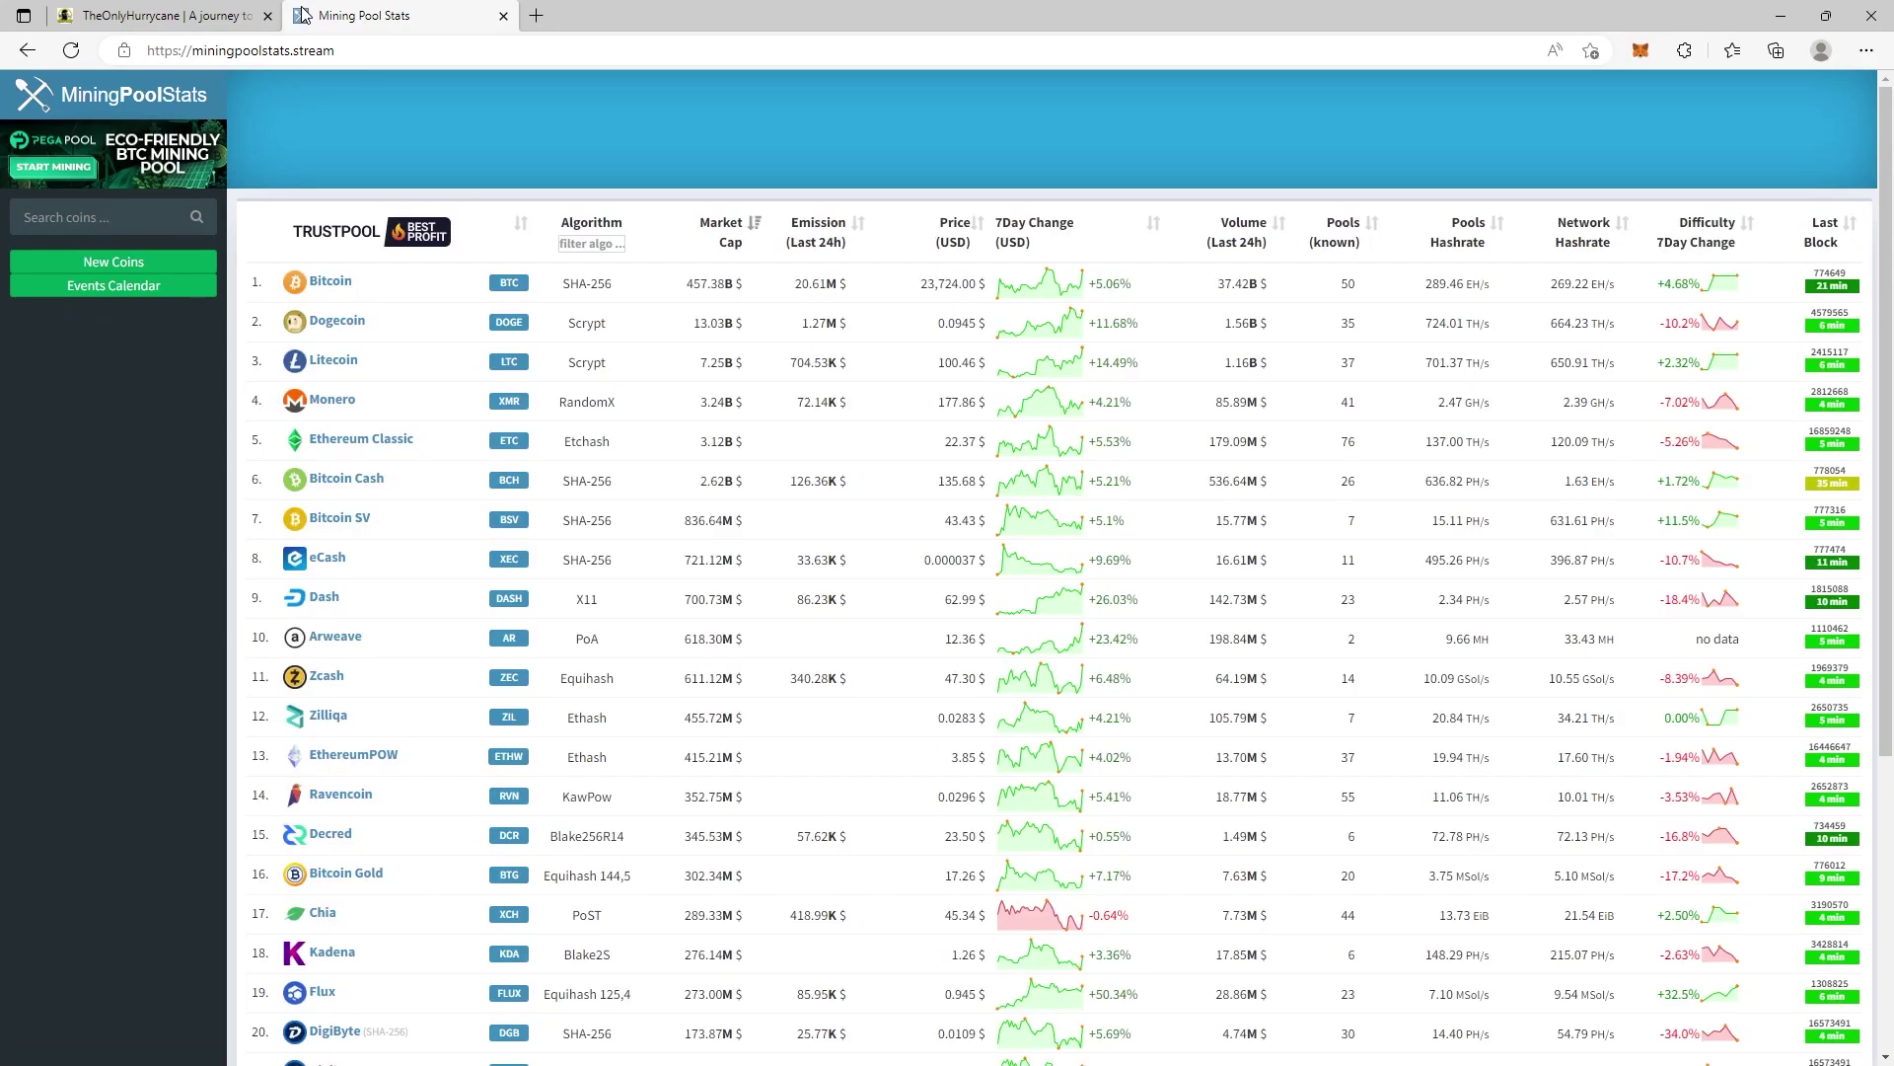
Search 'yad' to reach the YadaCoin pool statistics, then return to TheOnlyHurrycane
click(103, 220)
text(yad)
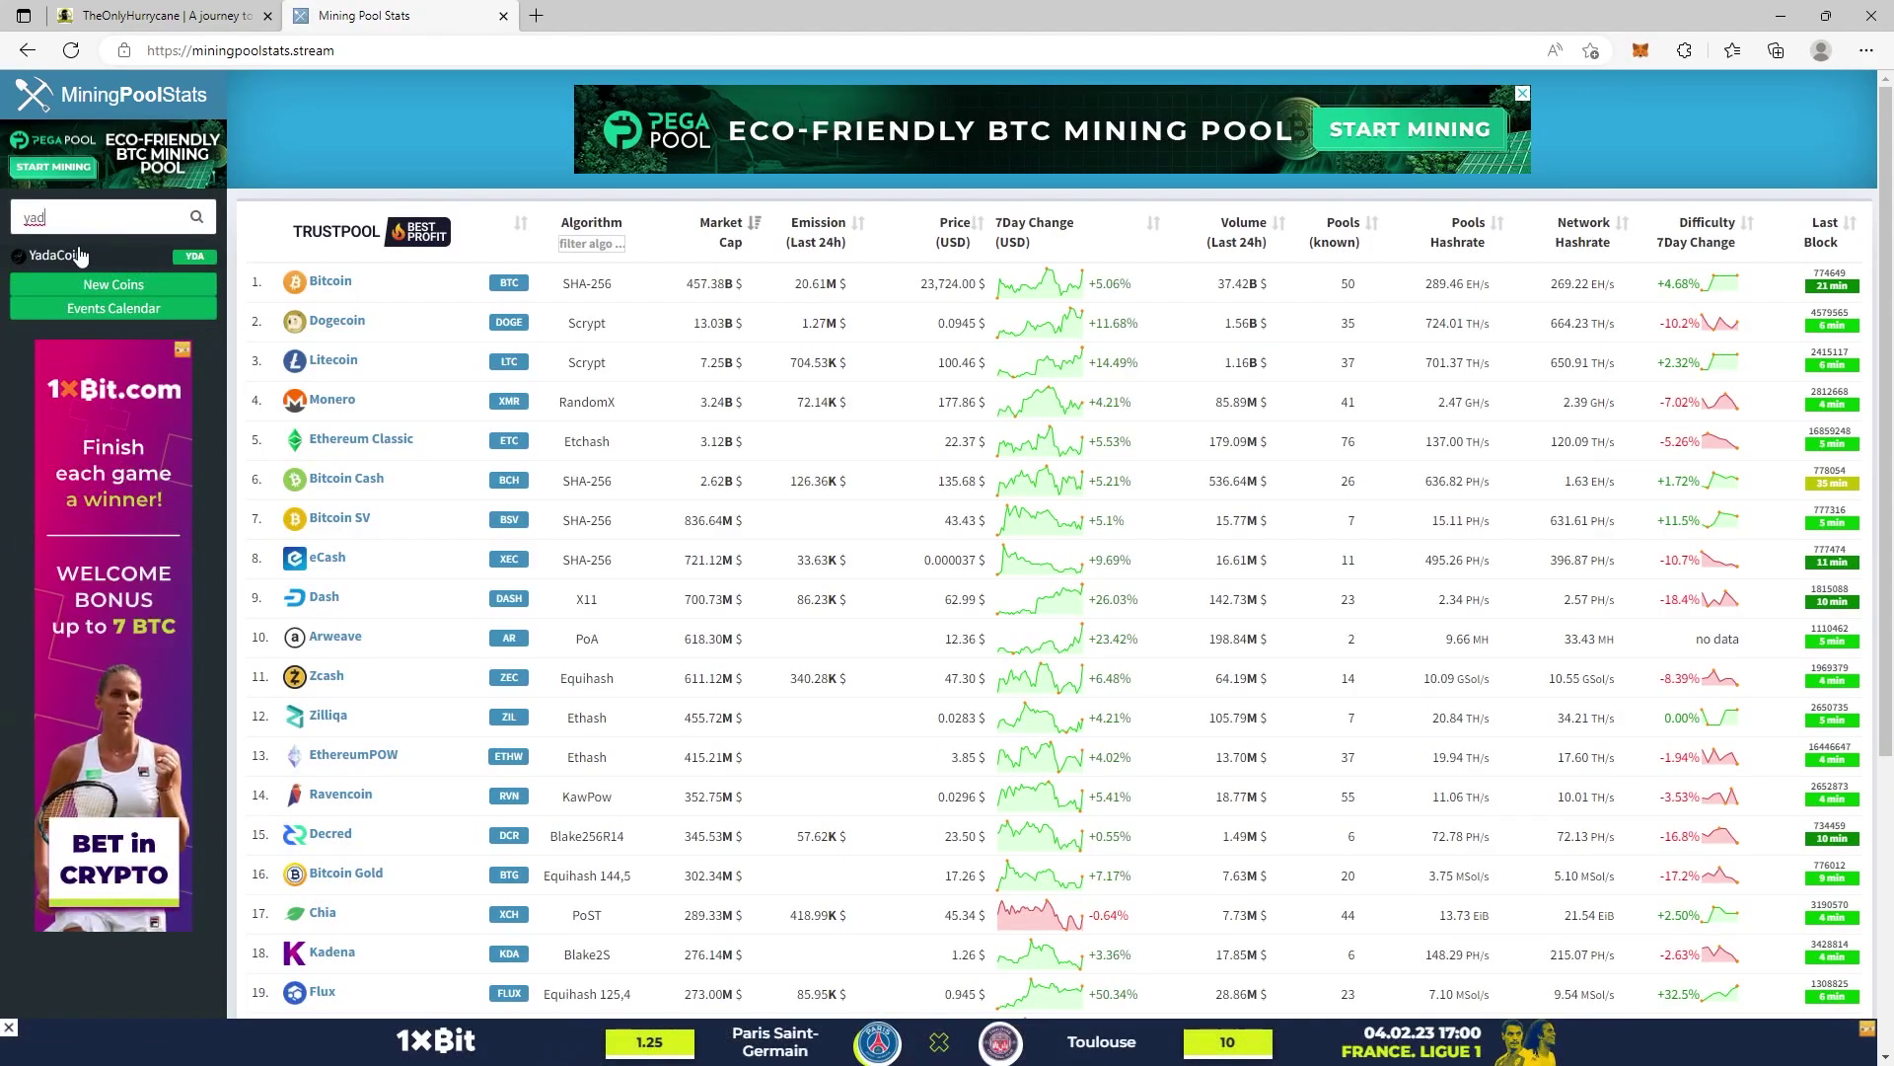
click(81, 255)
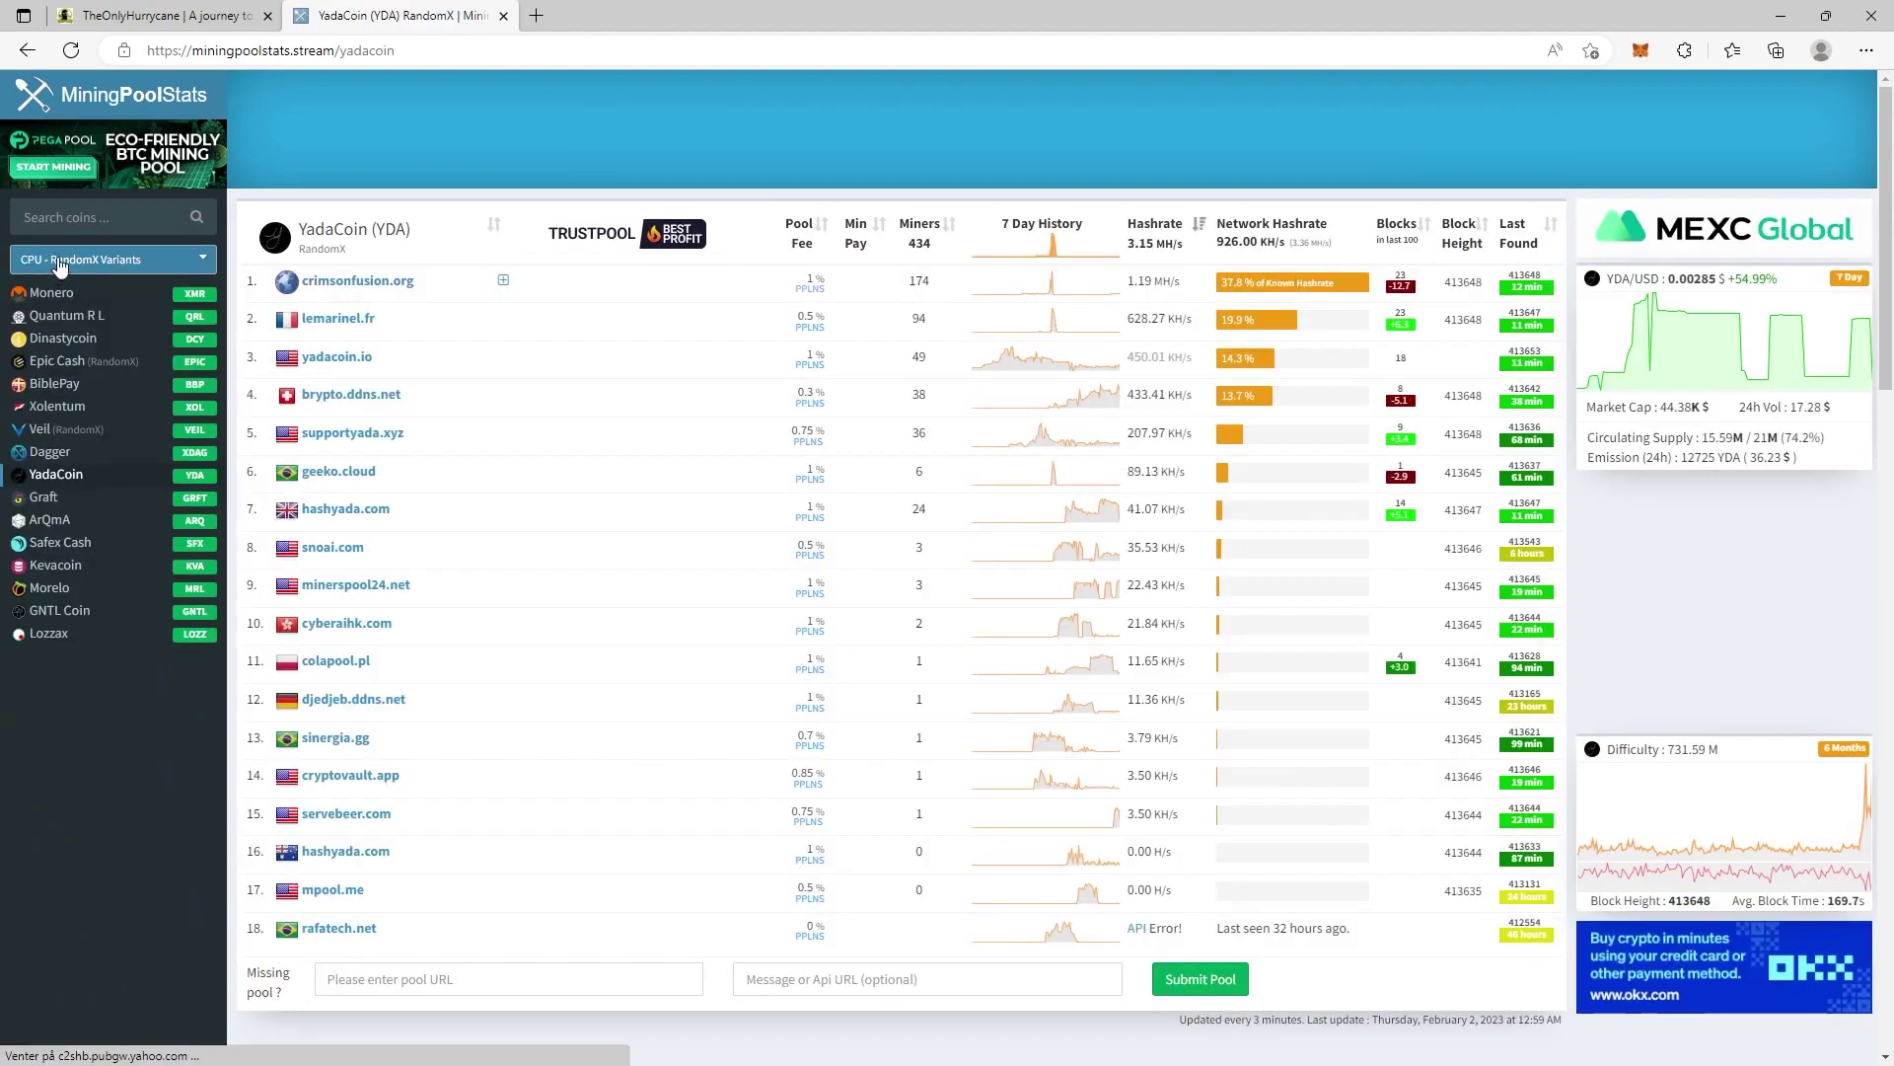
click(215, 10)
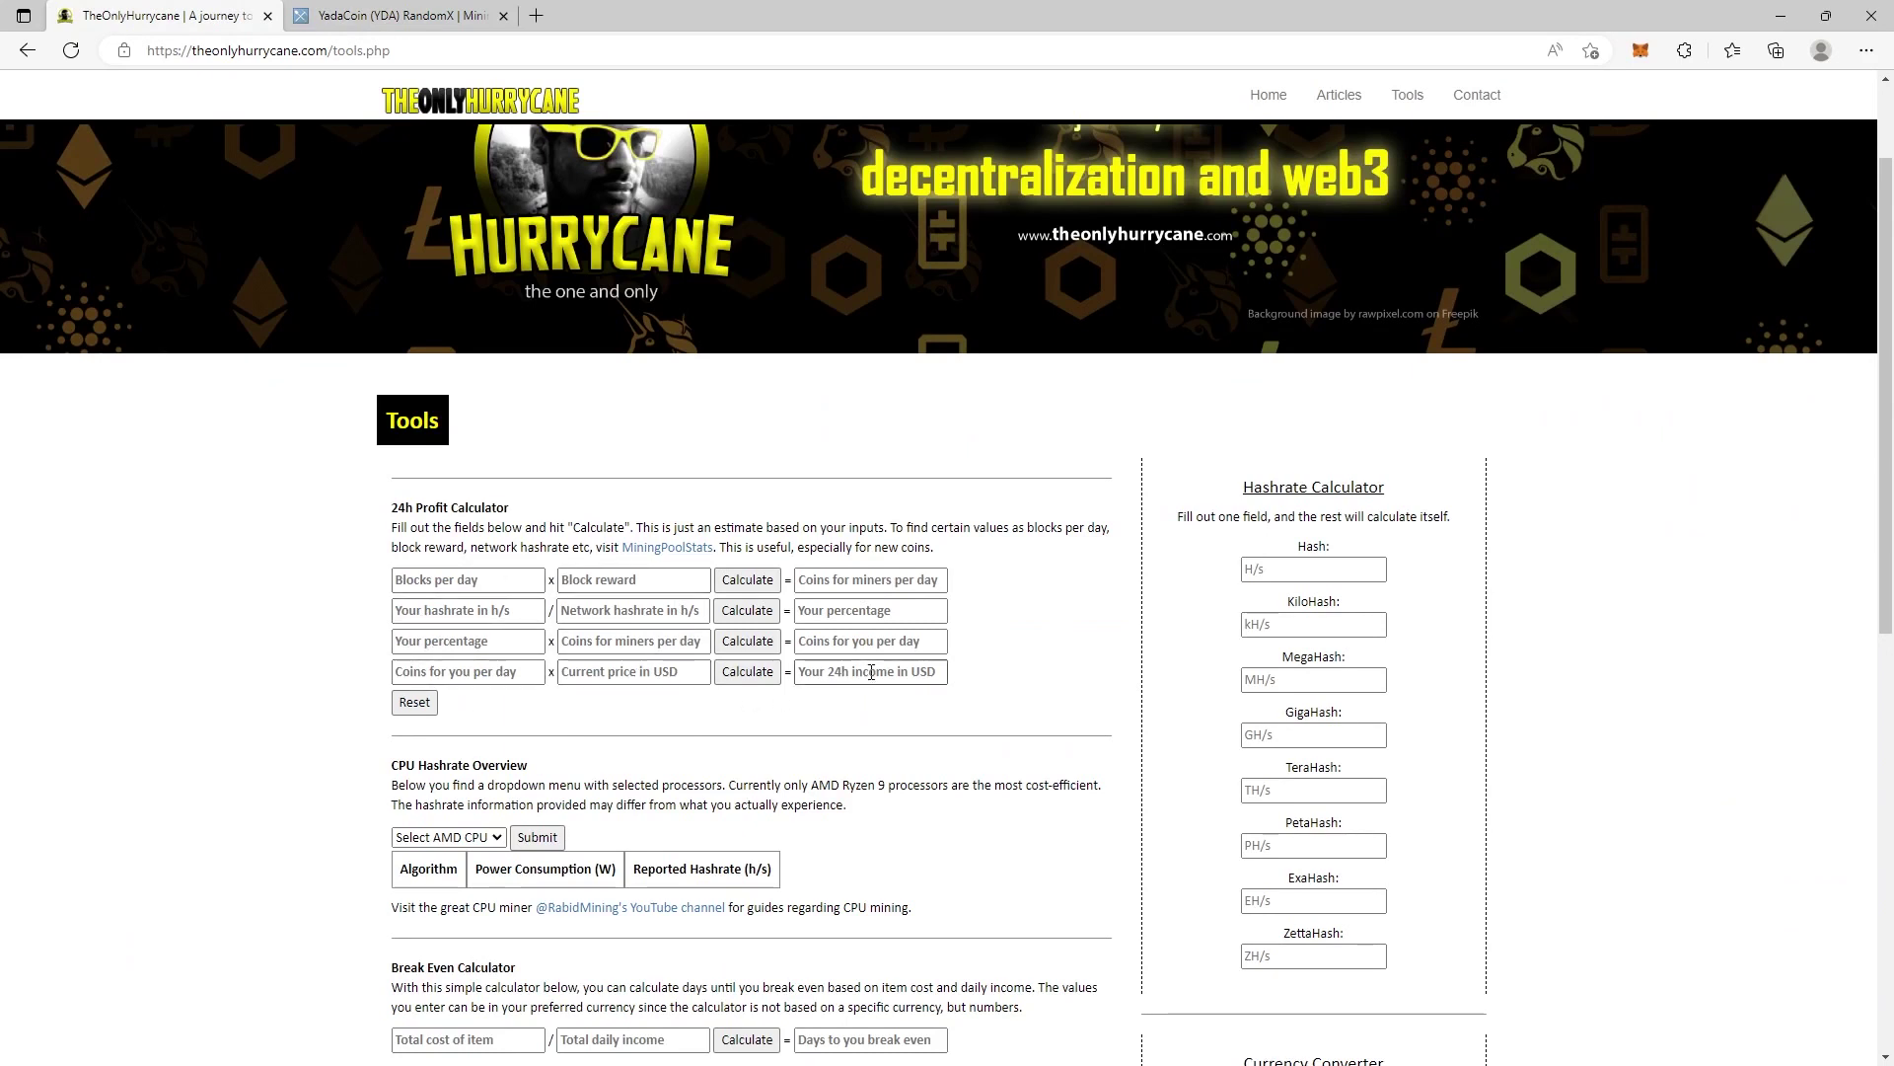
Check the empty Coins per day, 24h income and Blocks per day fields, then return to YadaCoin stats
click(903, 640)
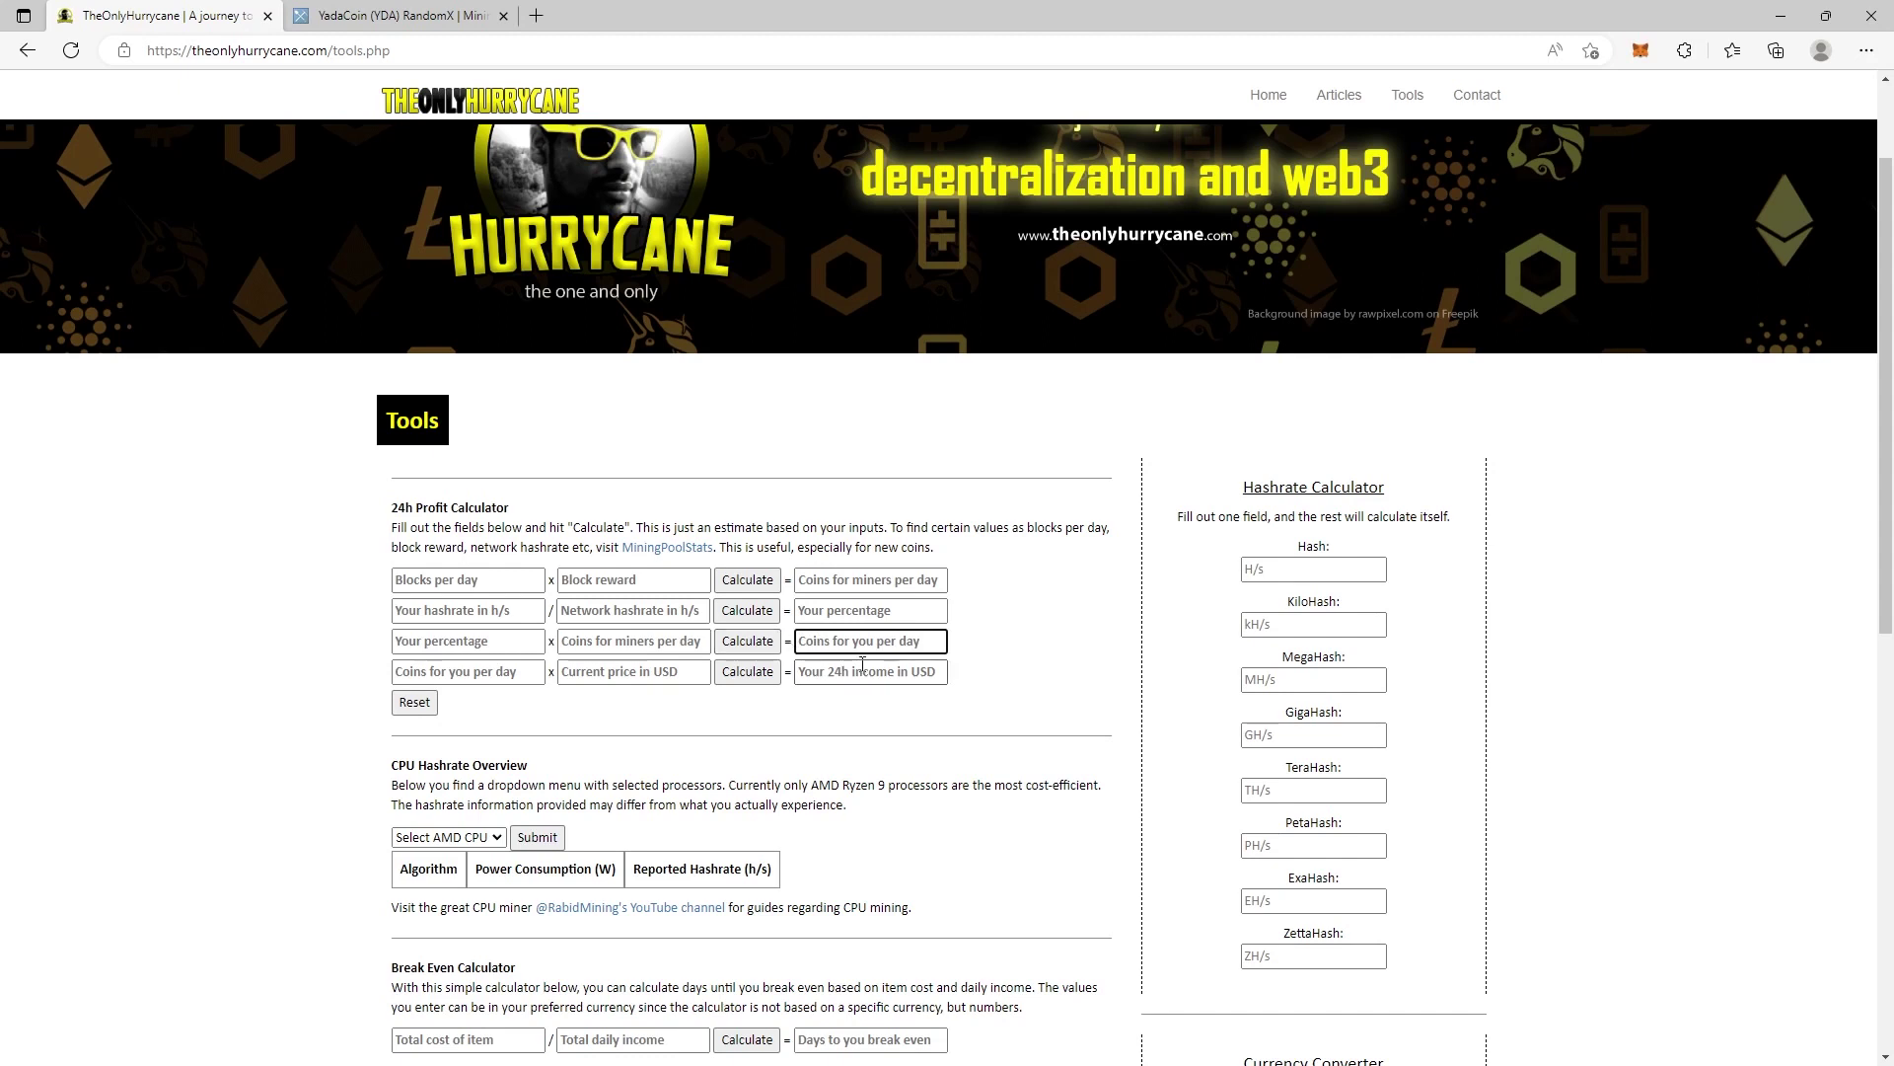
click(829, 674)
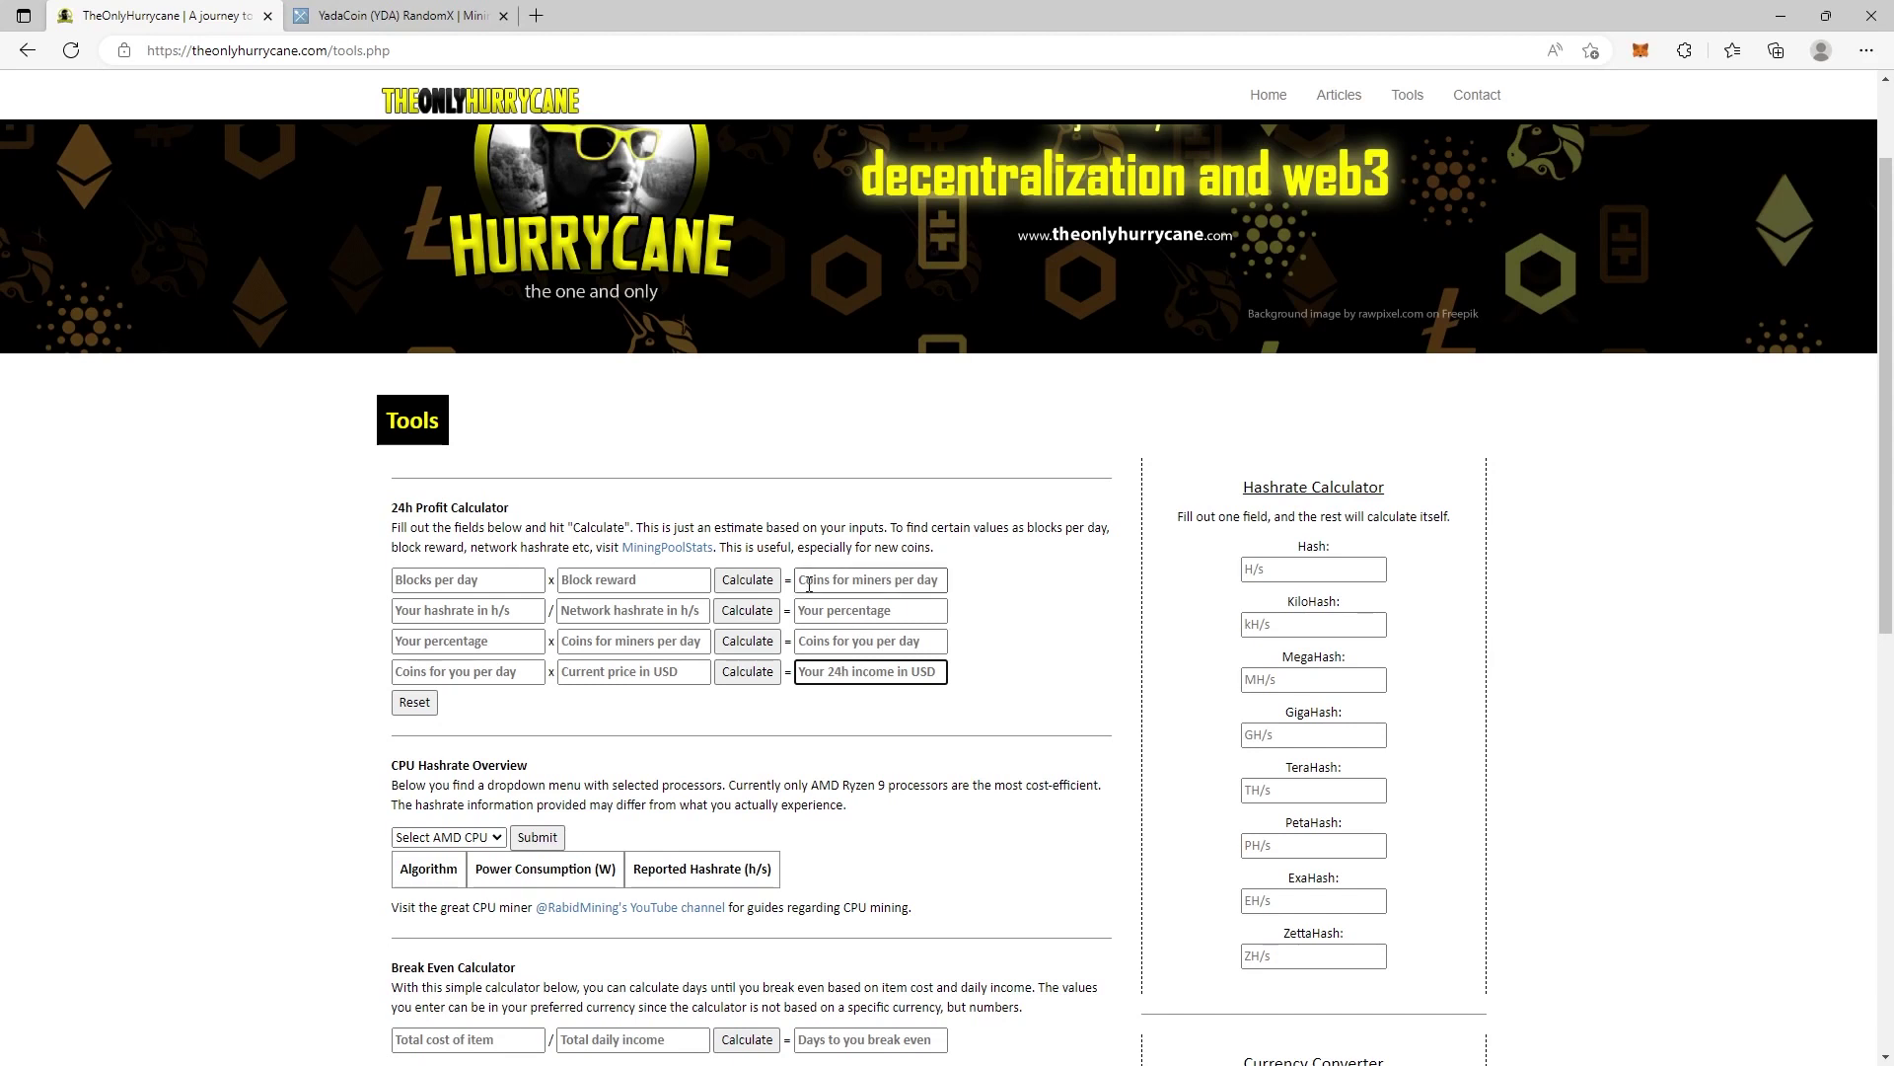
click(461, 582)
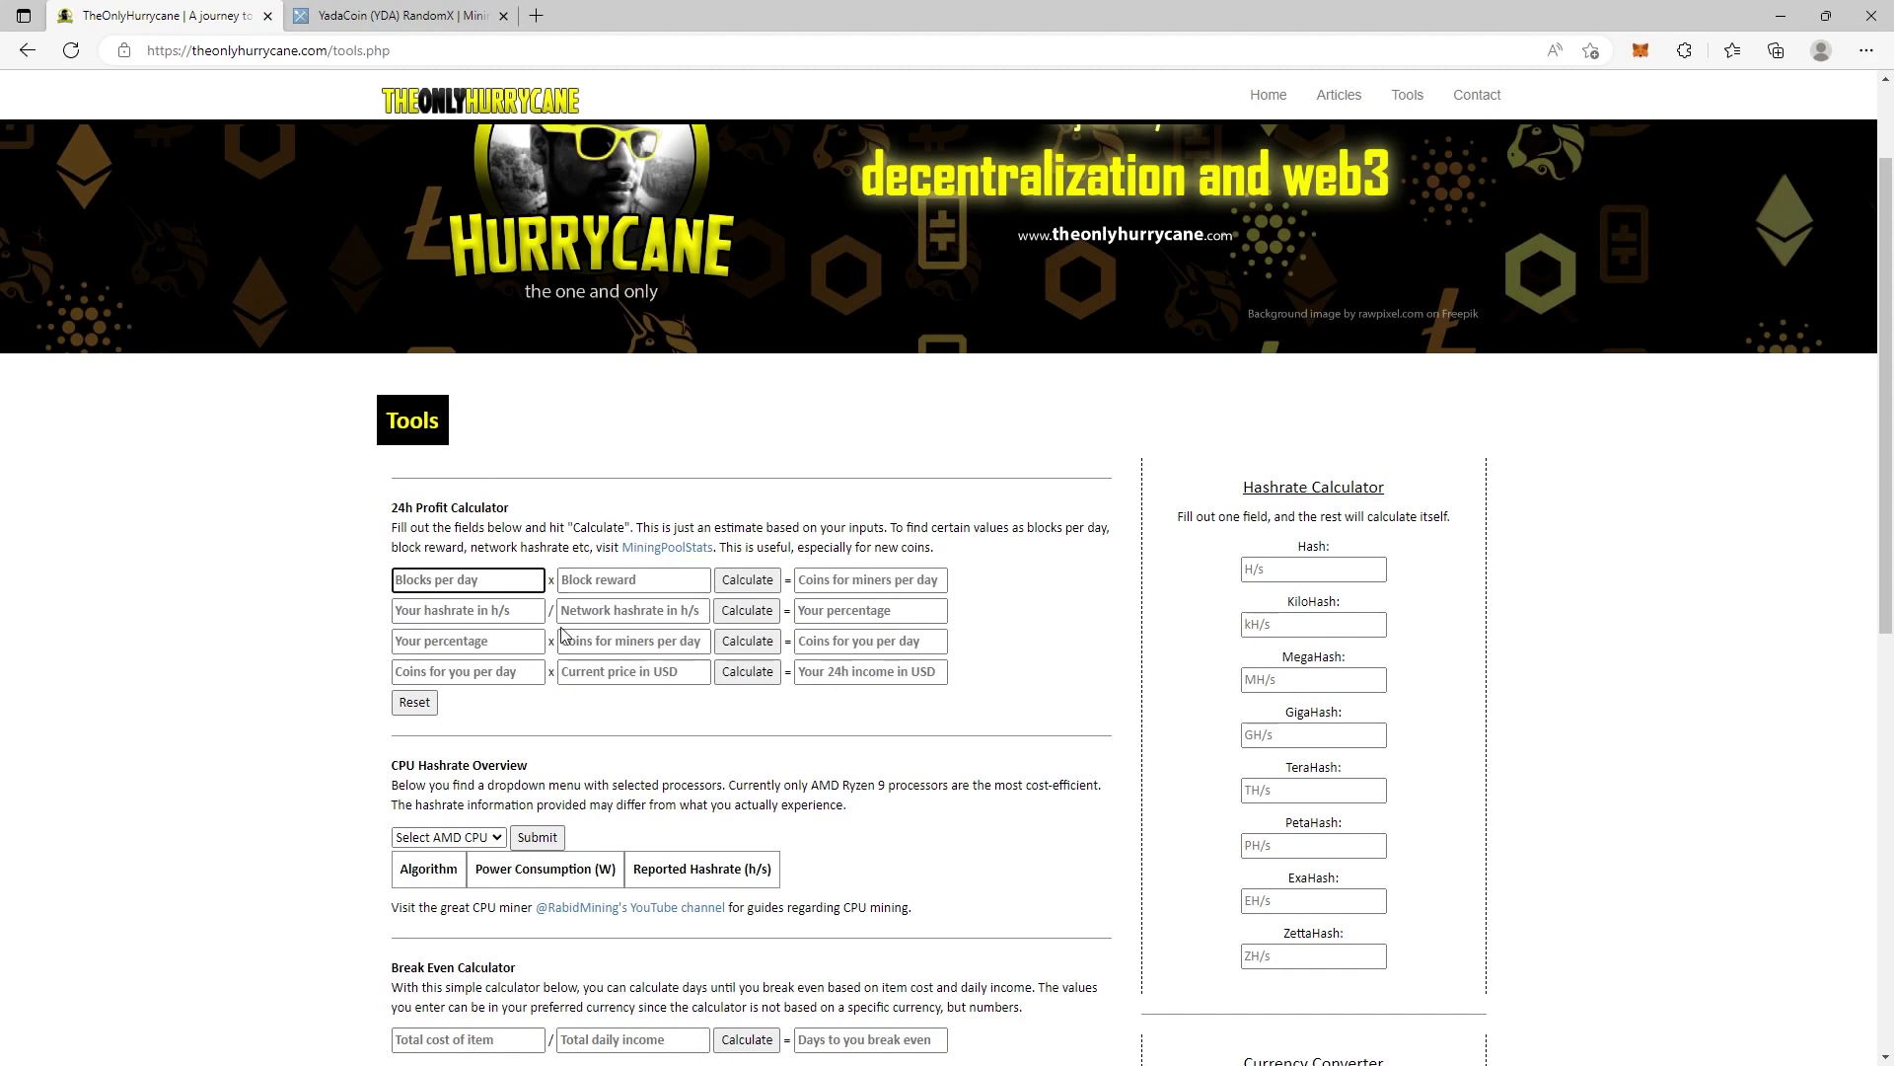
key(ctrl+Tab)
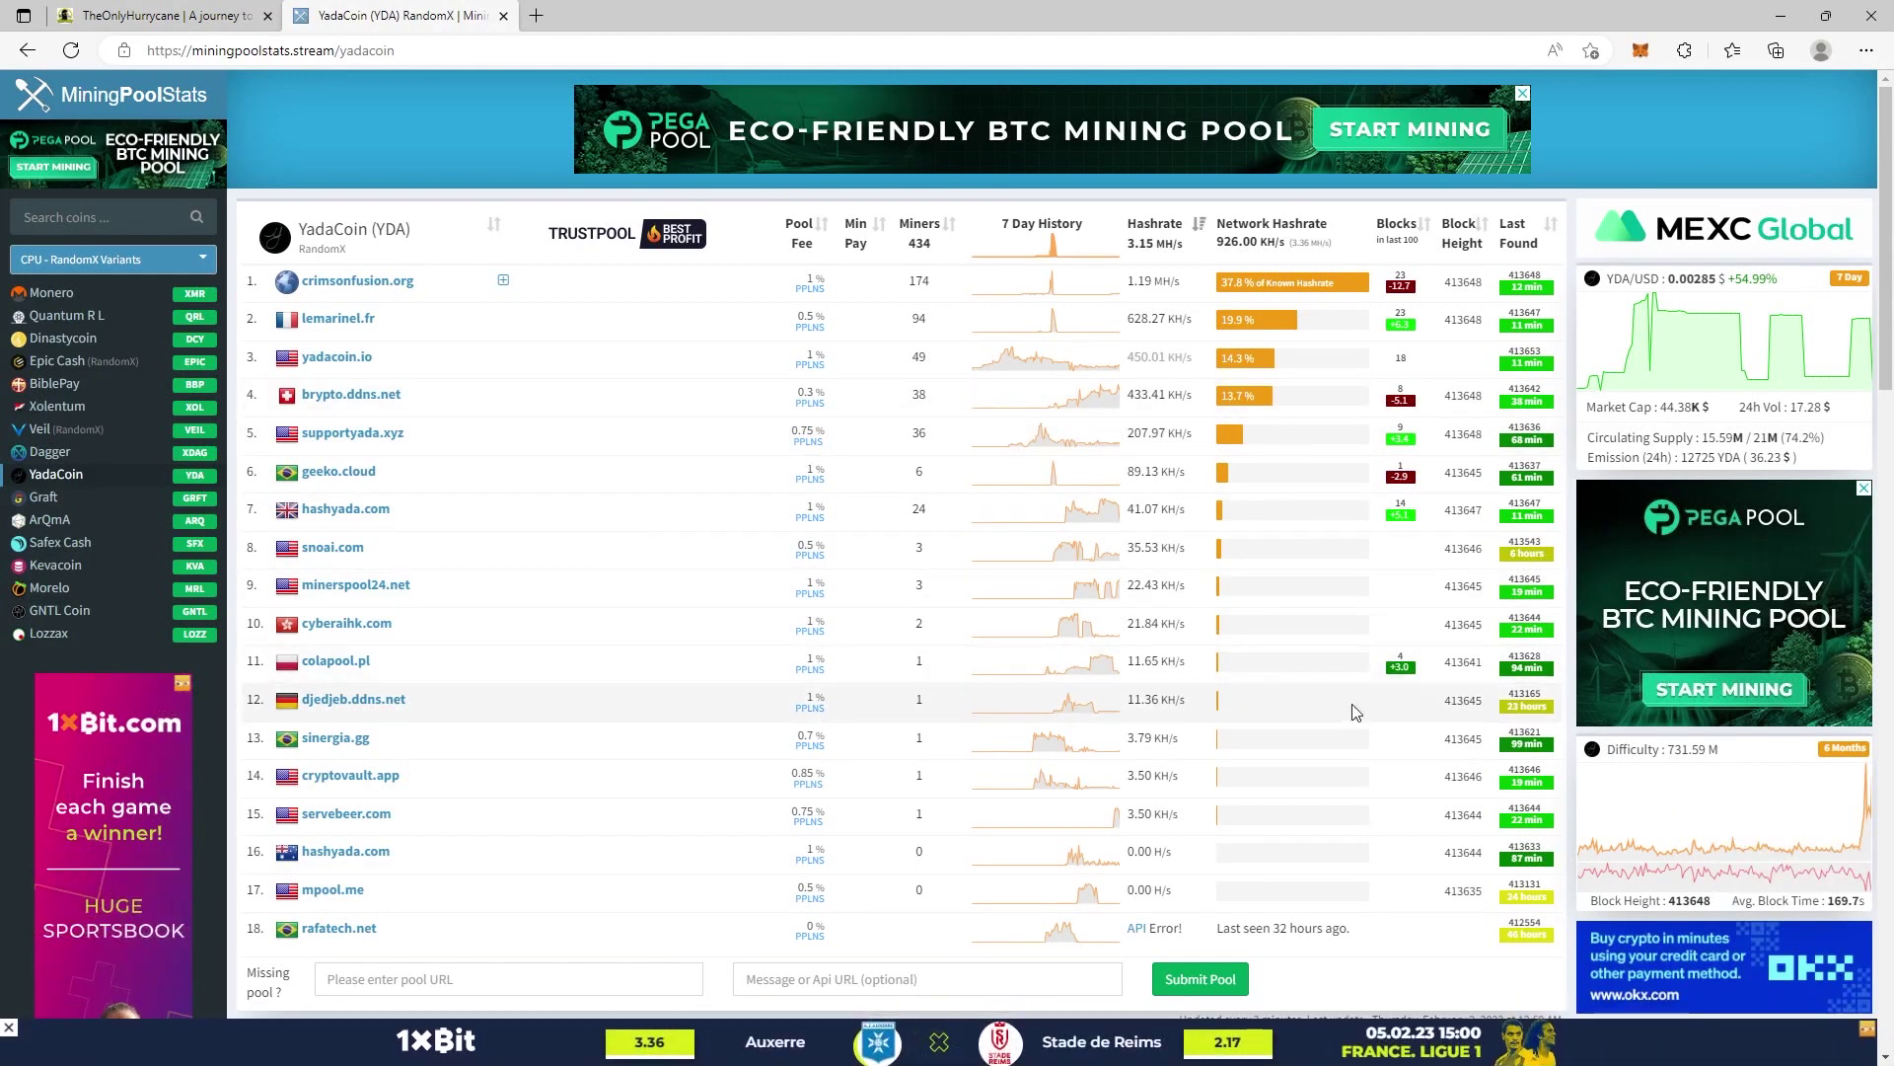
Divide 169,7 by 60 in Windows Calculator, then clear the result
mouse_move(1776, 352)
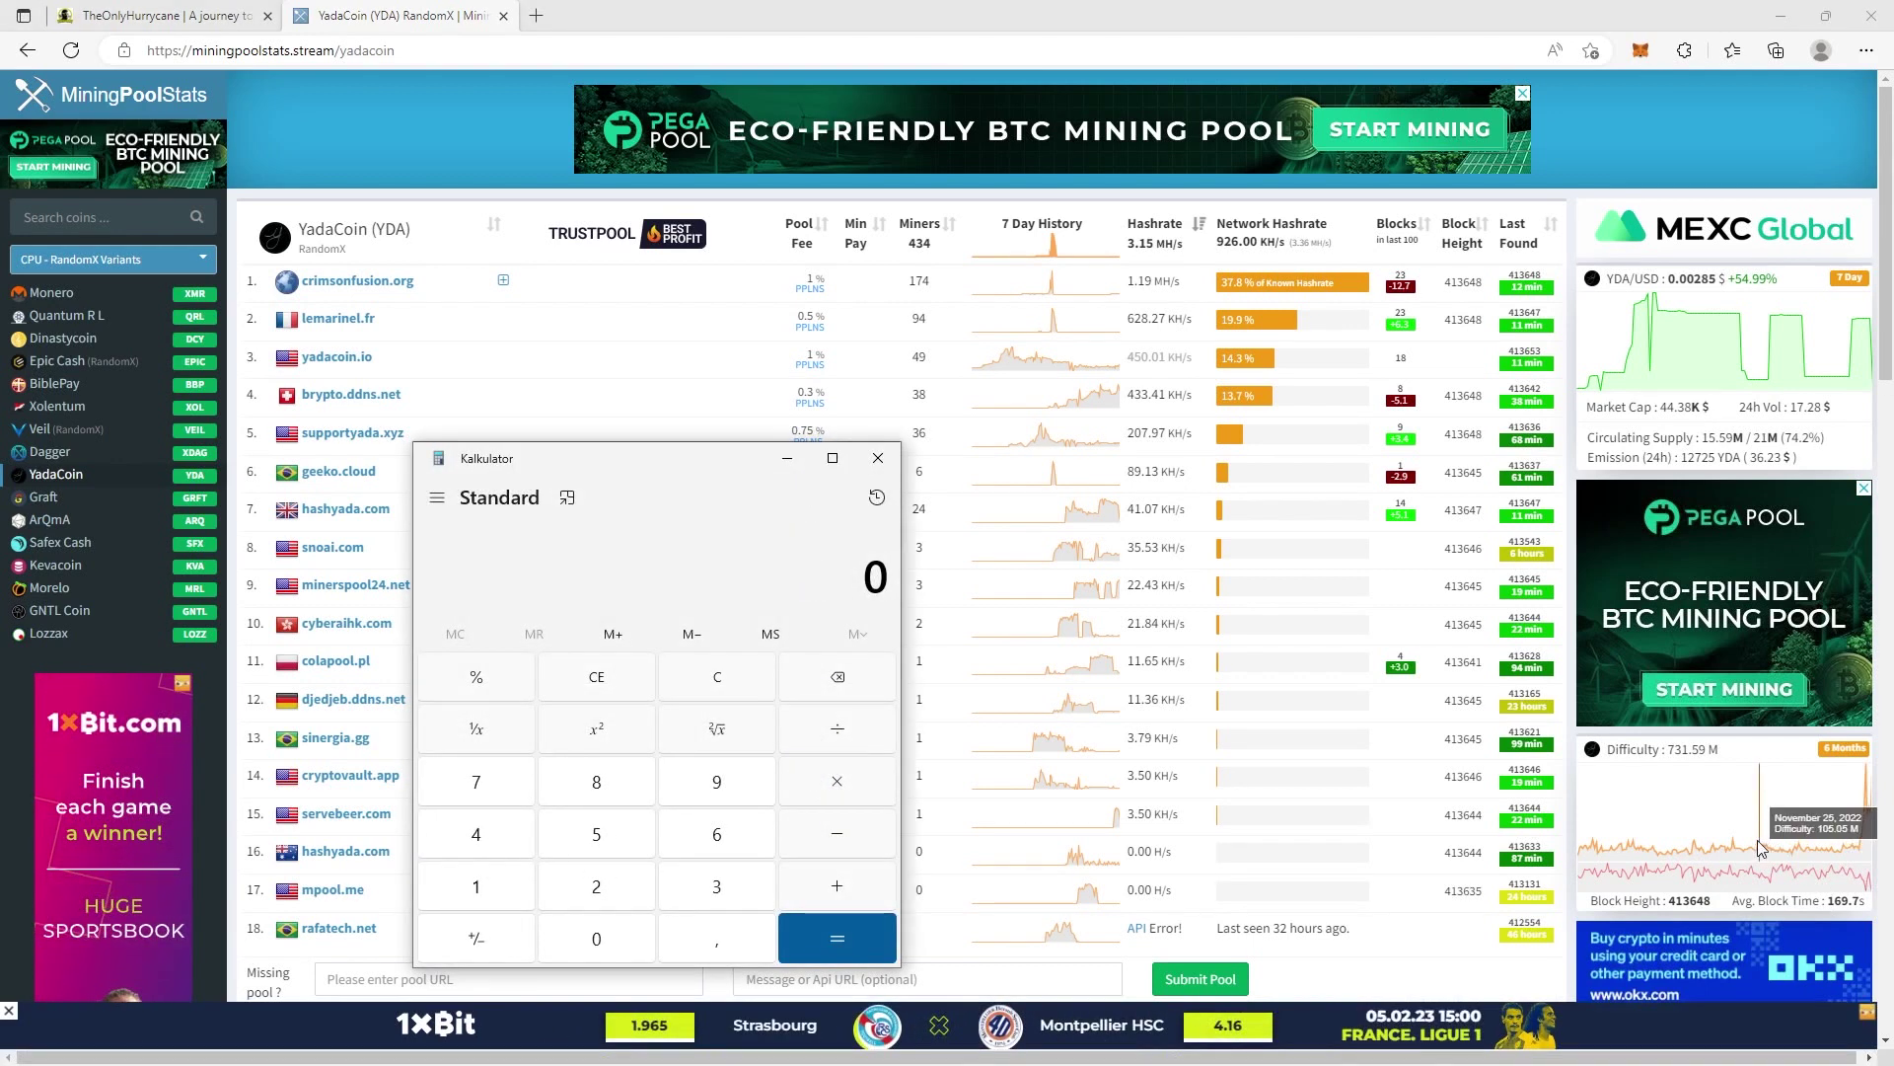
text(169,7)
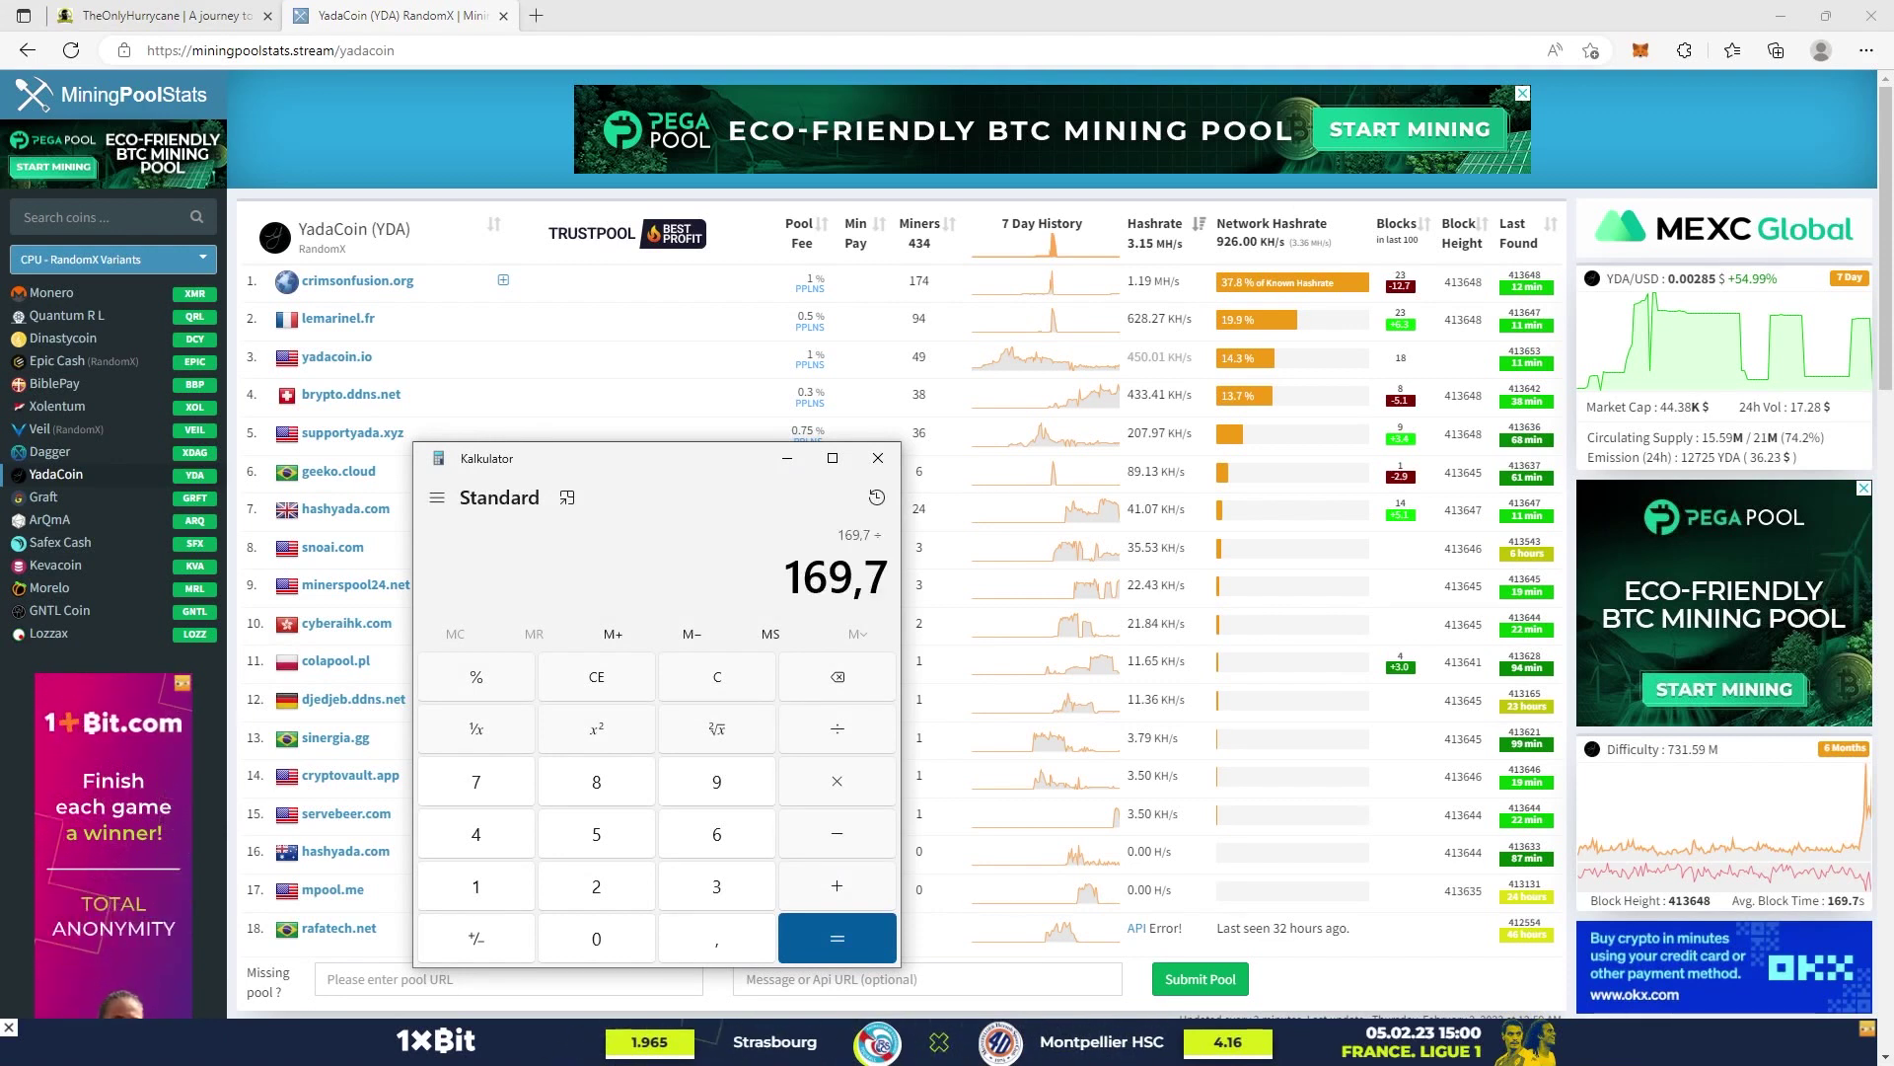
key(slash)
text(60)
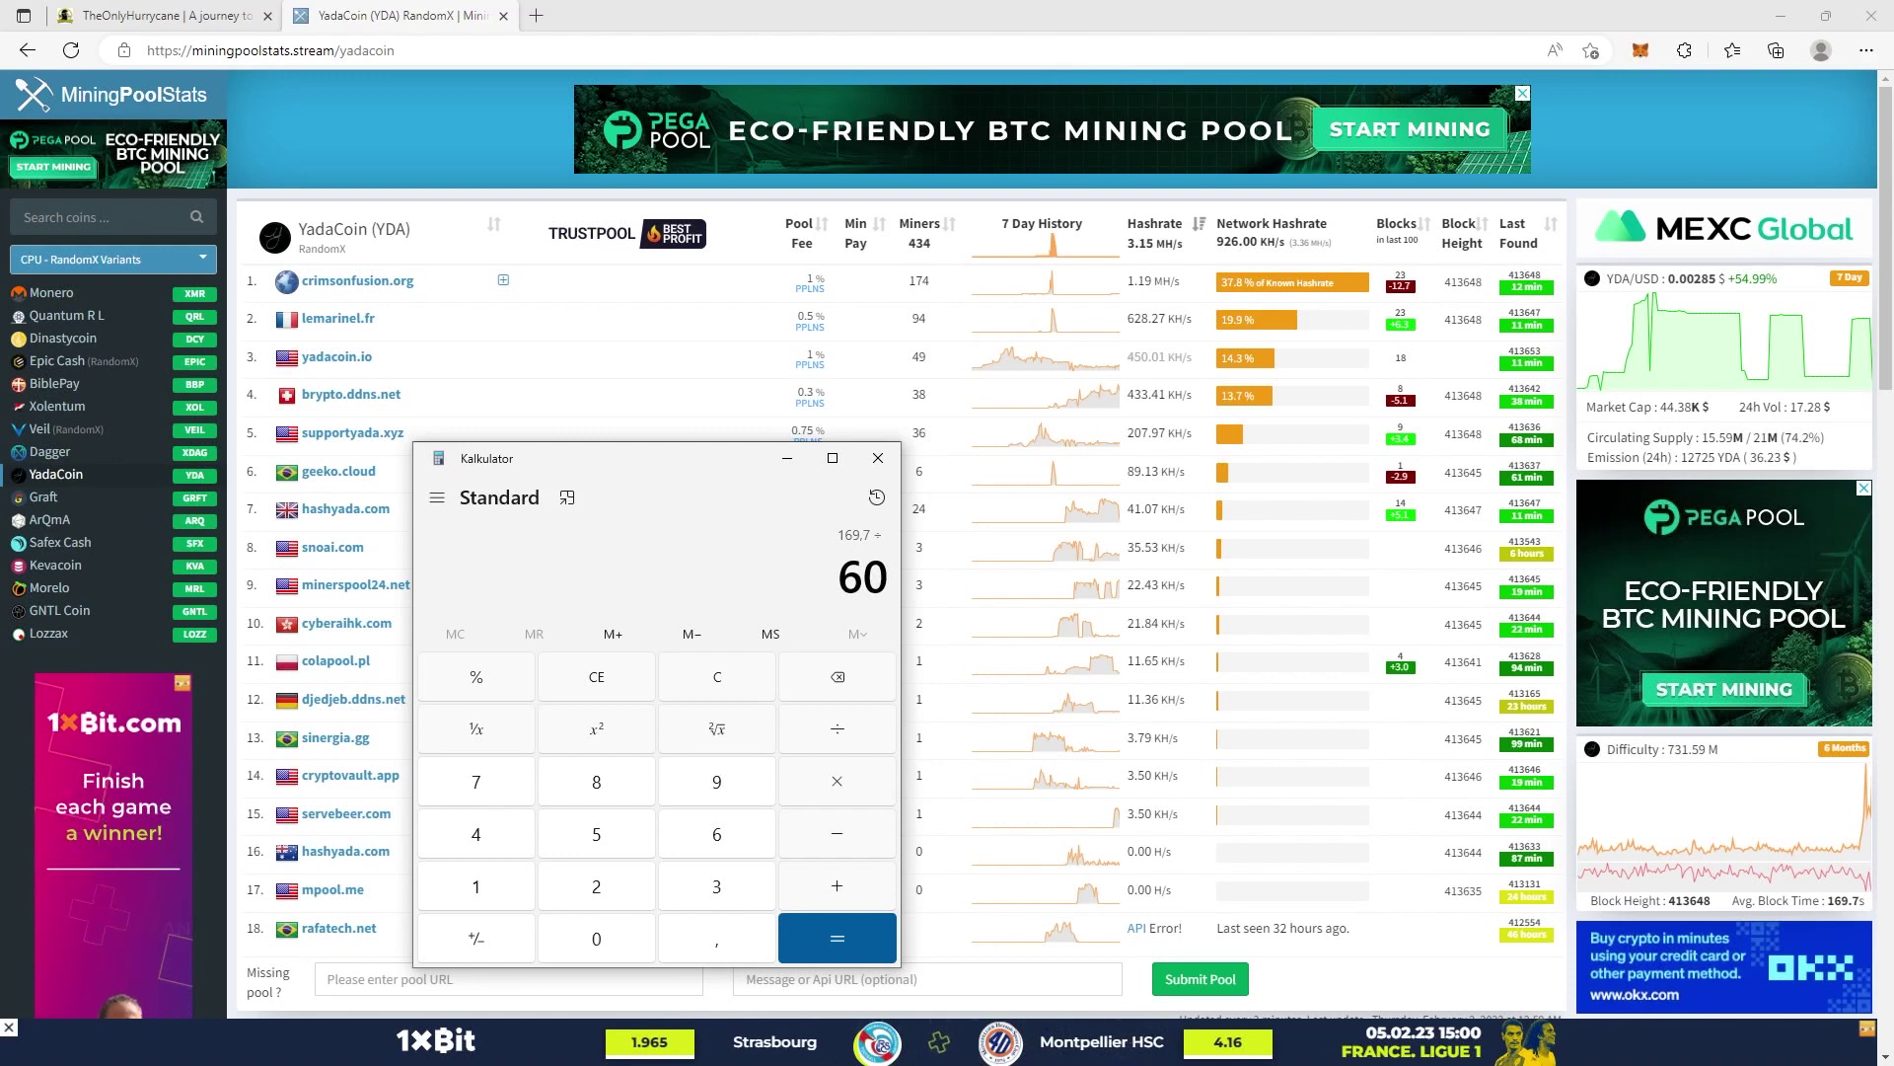
key(Return)
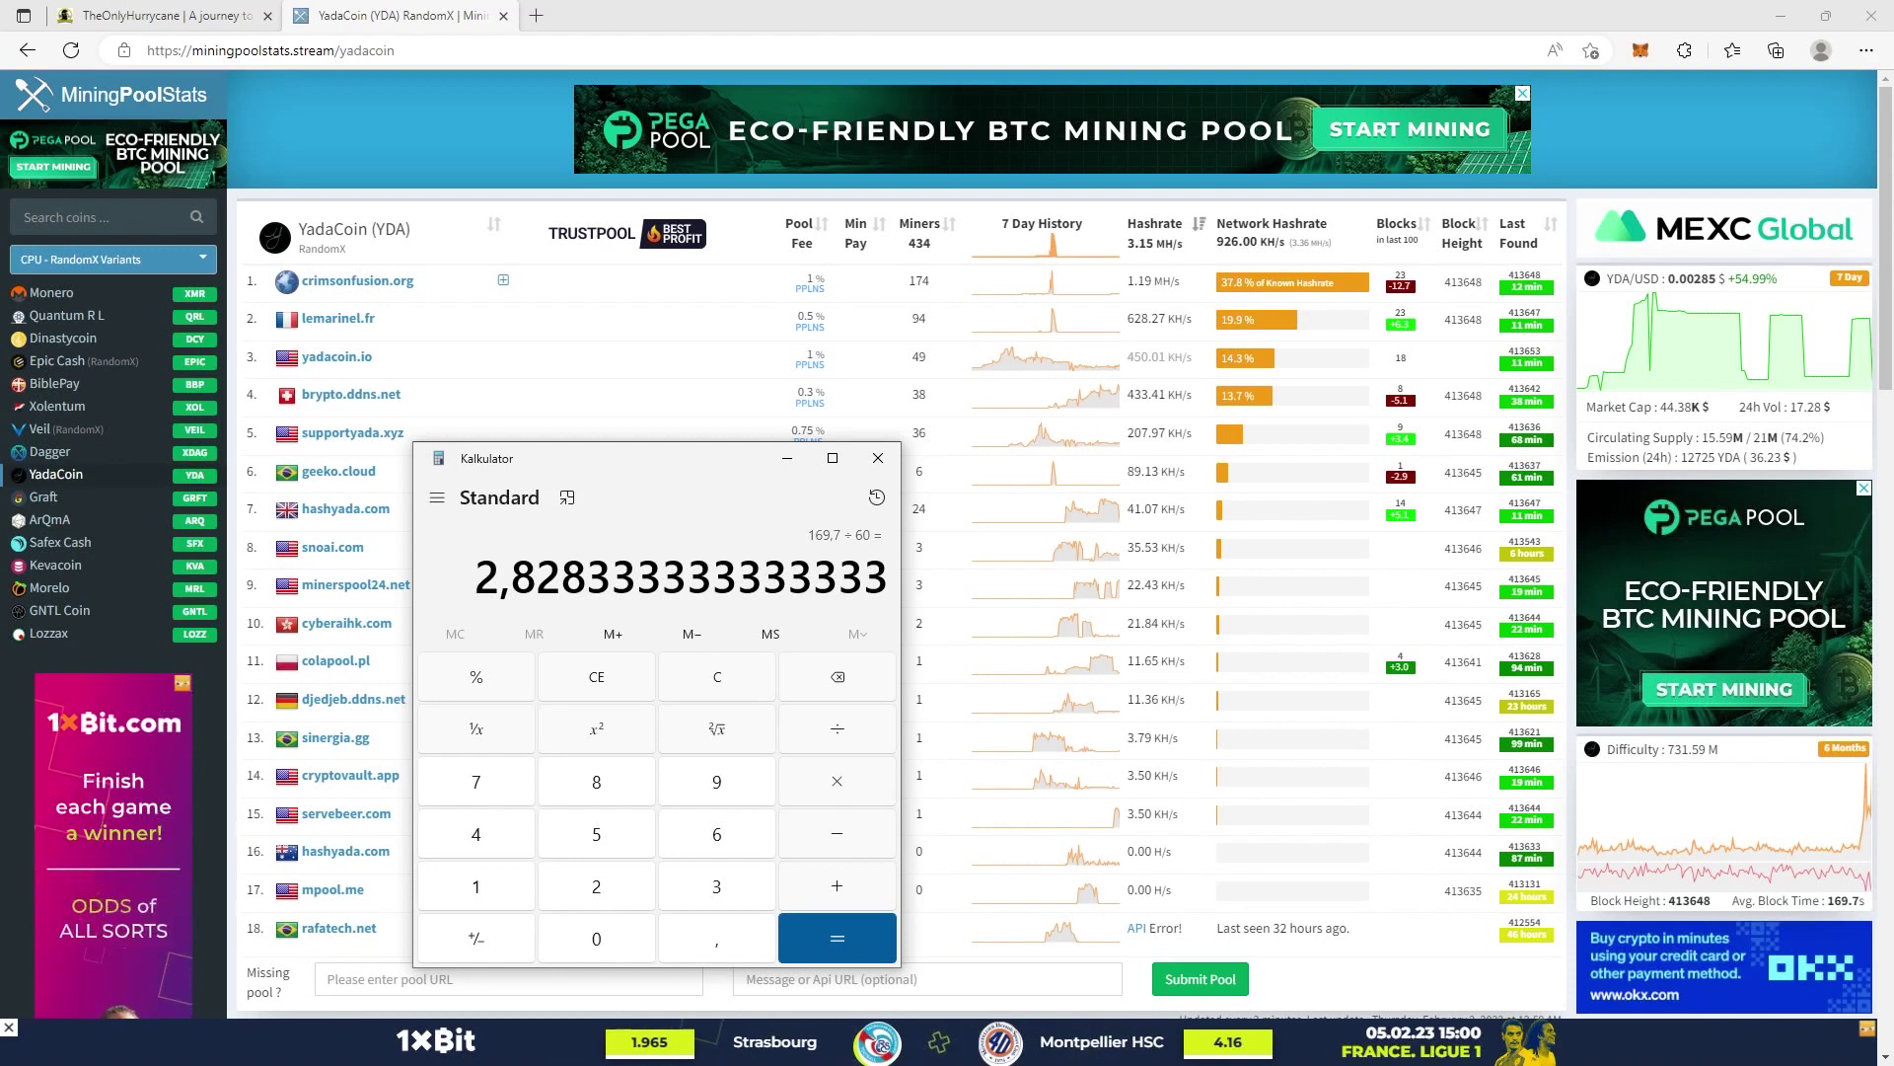
key(Escape)
text(3)
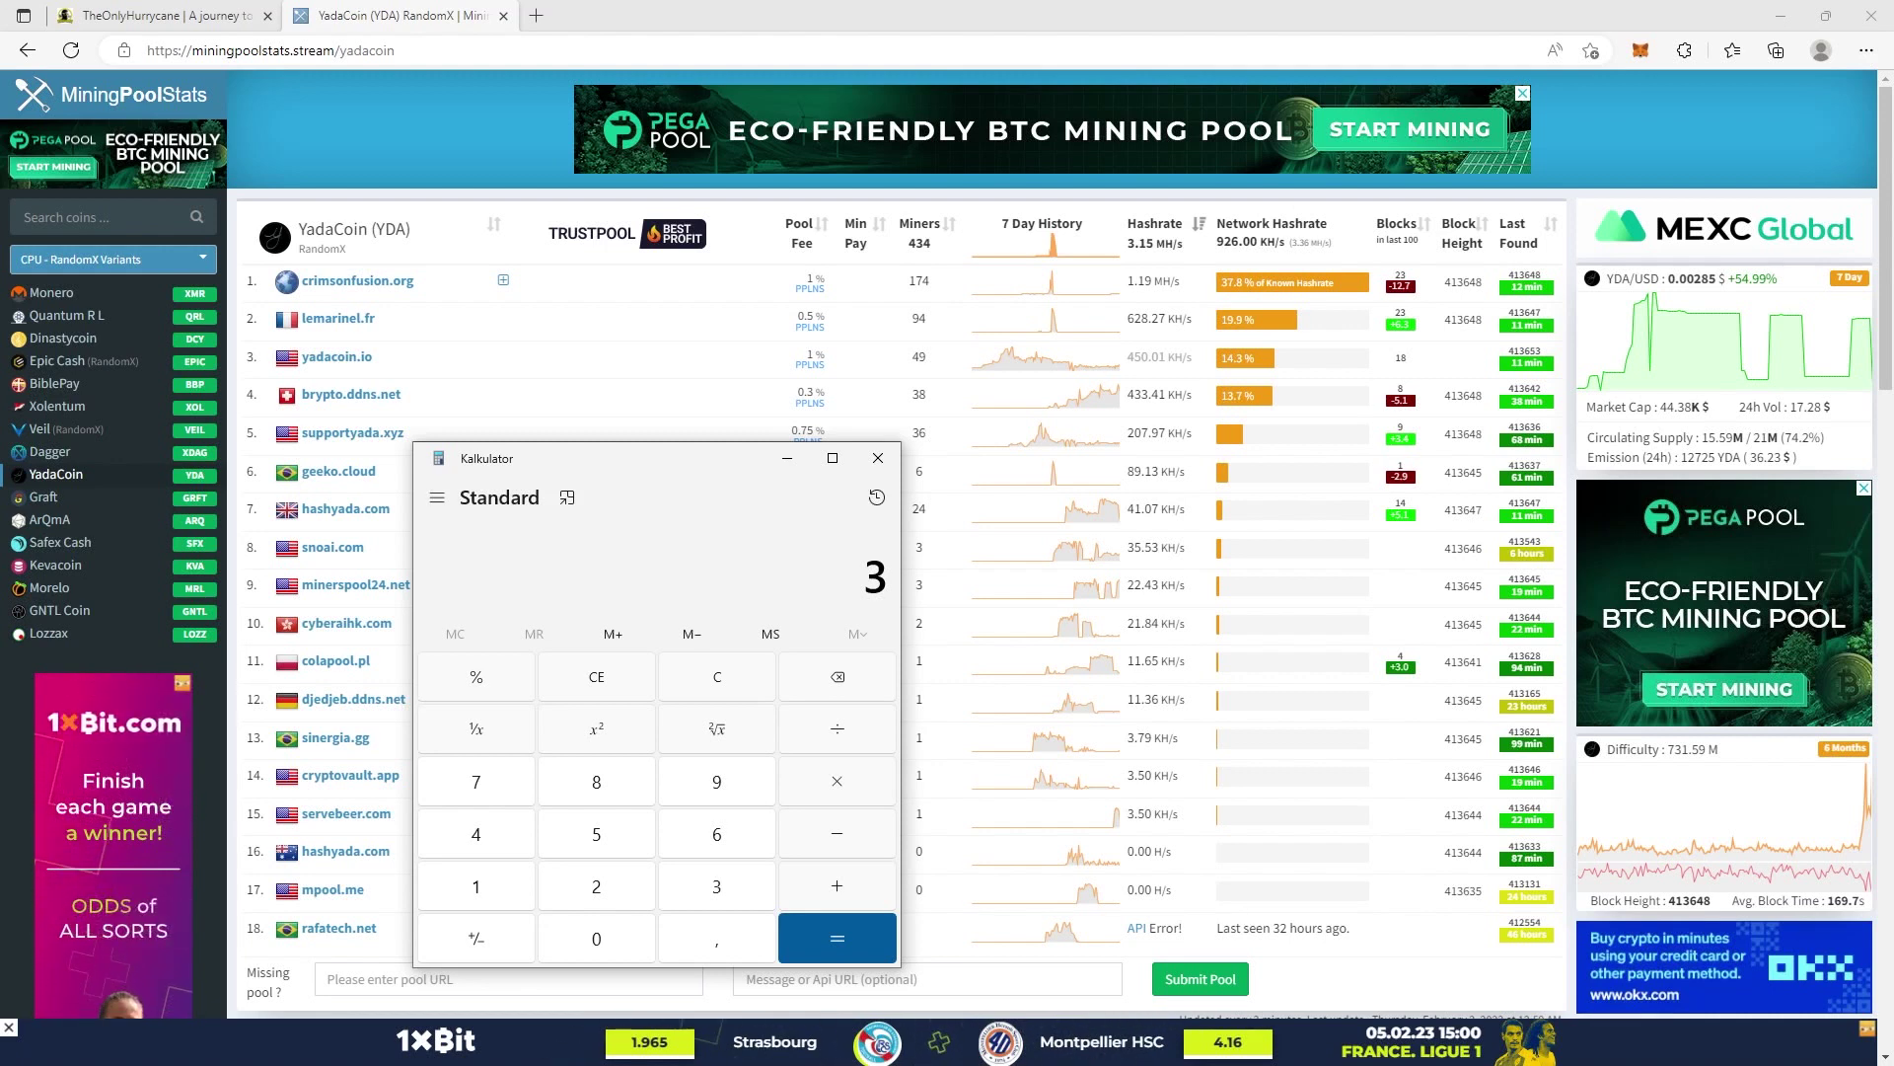
Compute 60 ÷ 3 = 20 and 20 × 24 = 480 blocks per day
key(Escape)
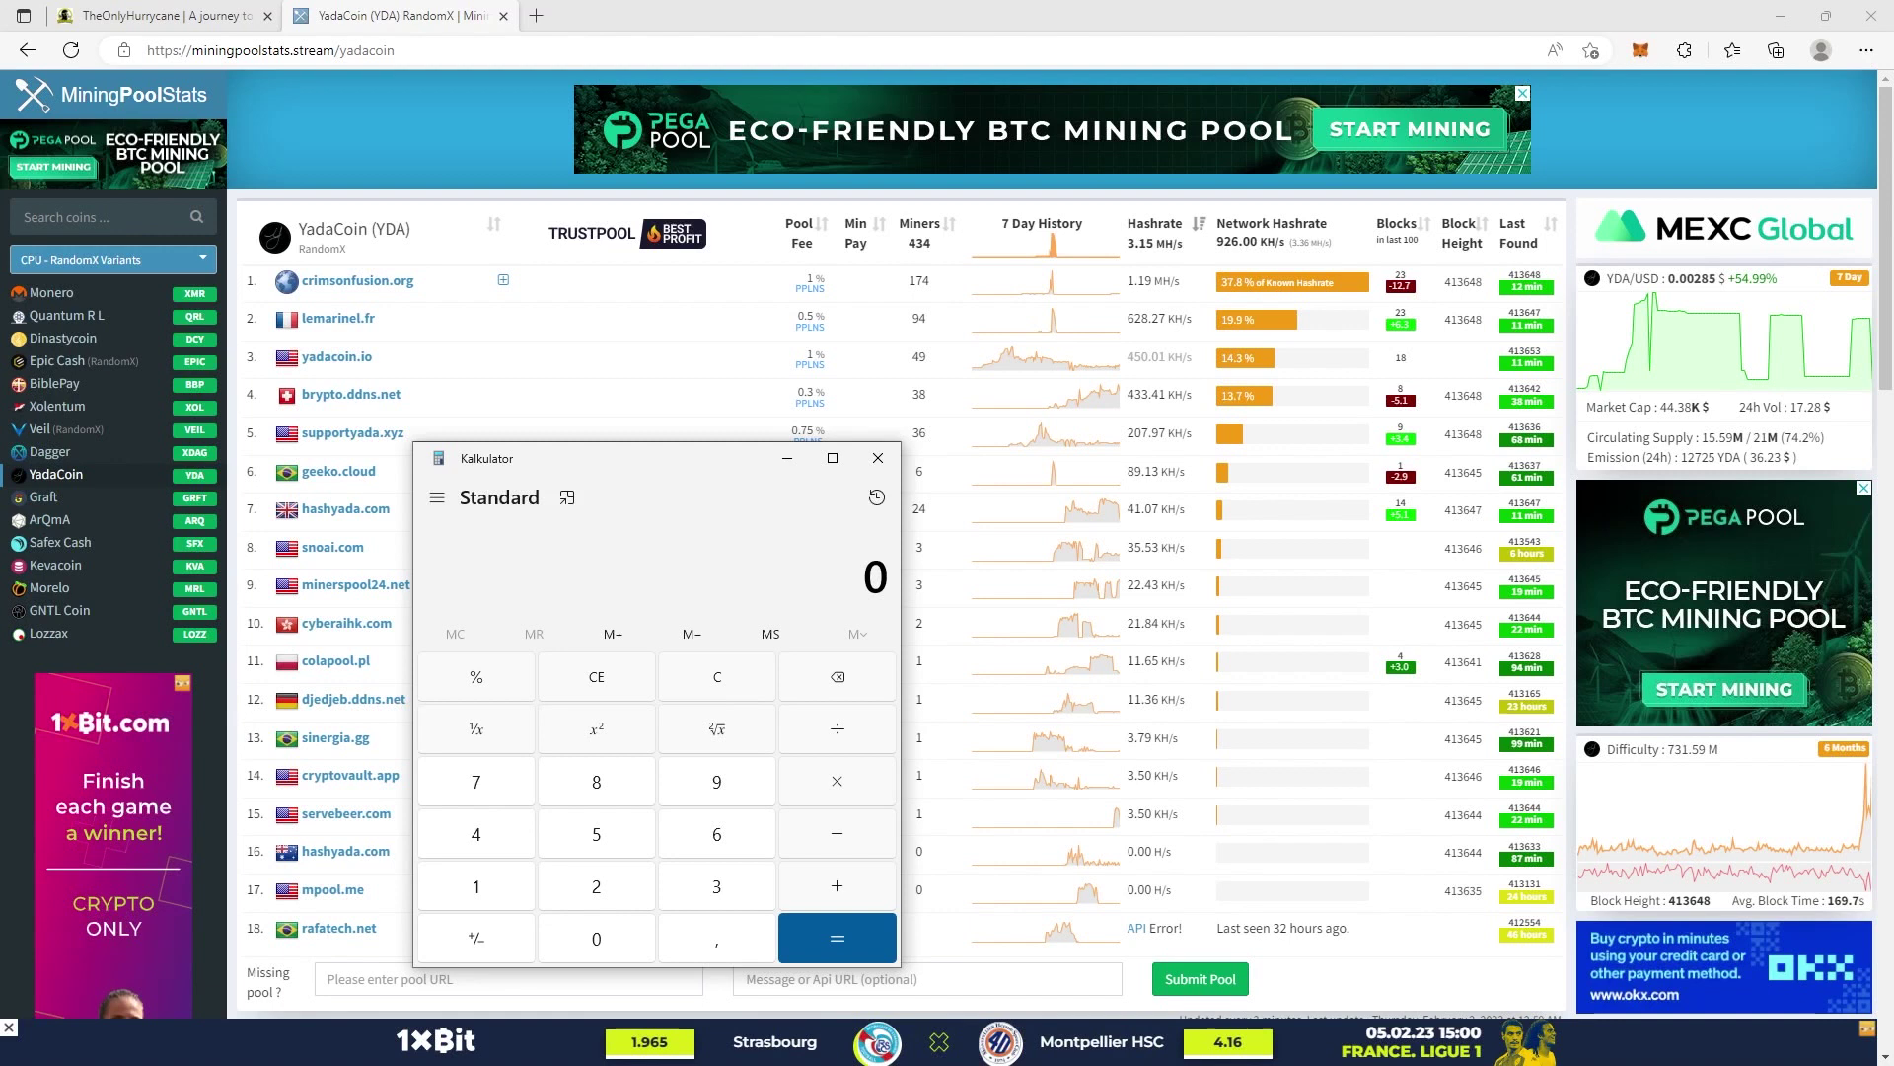
text(60 ÷ )
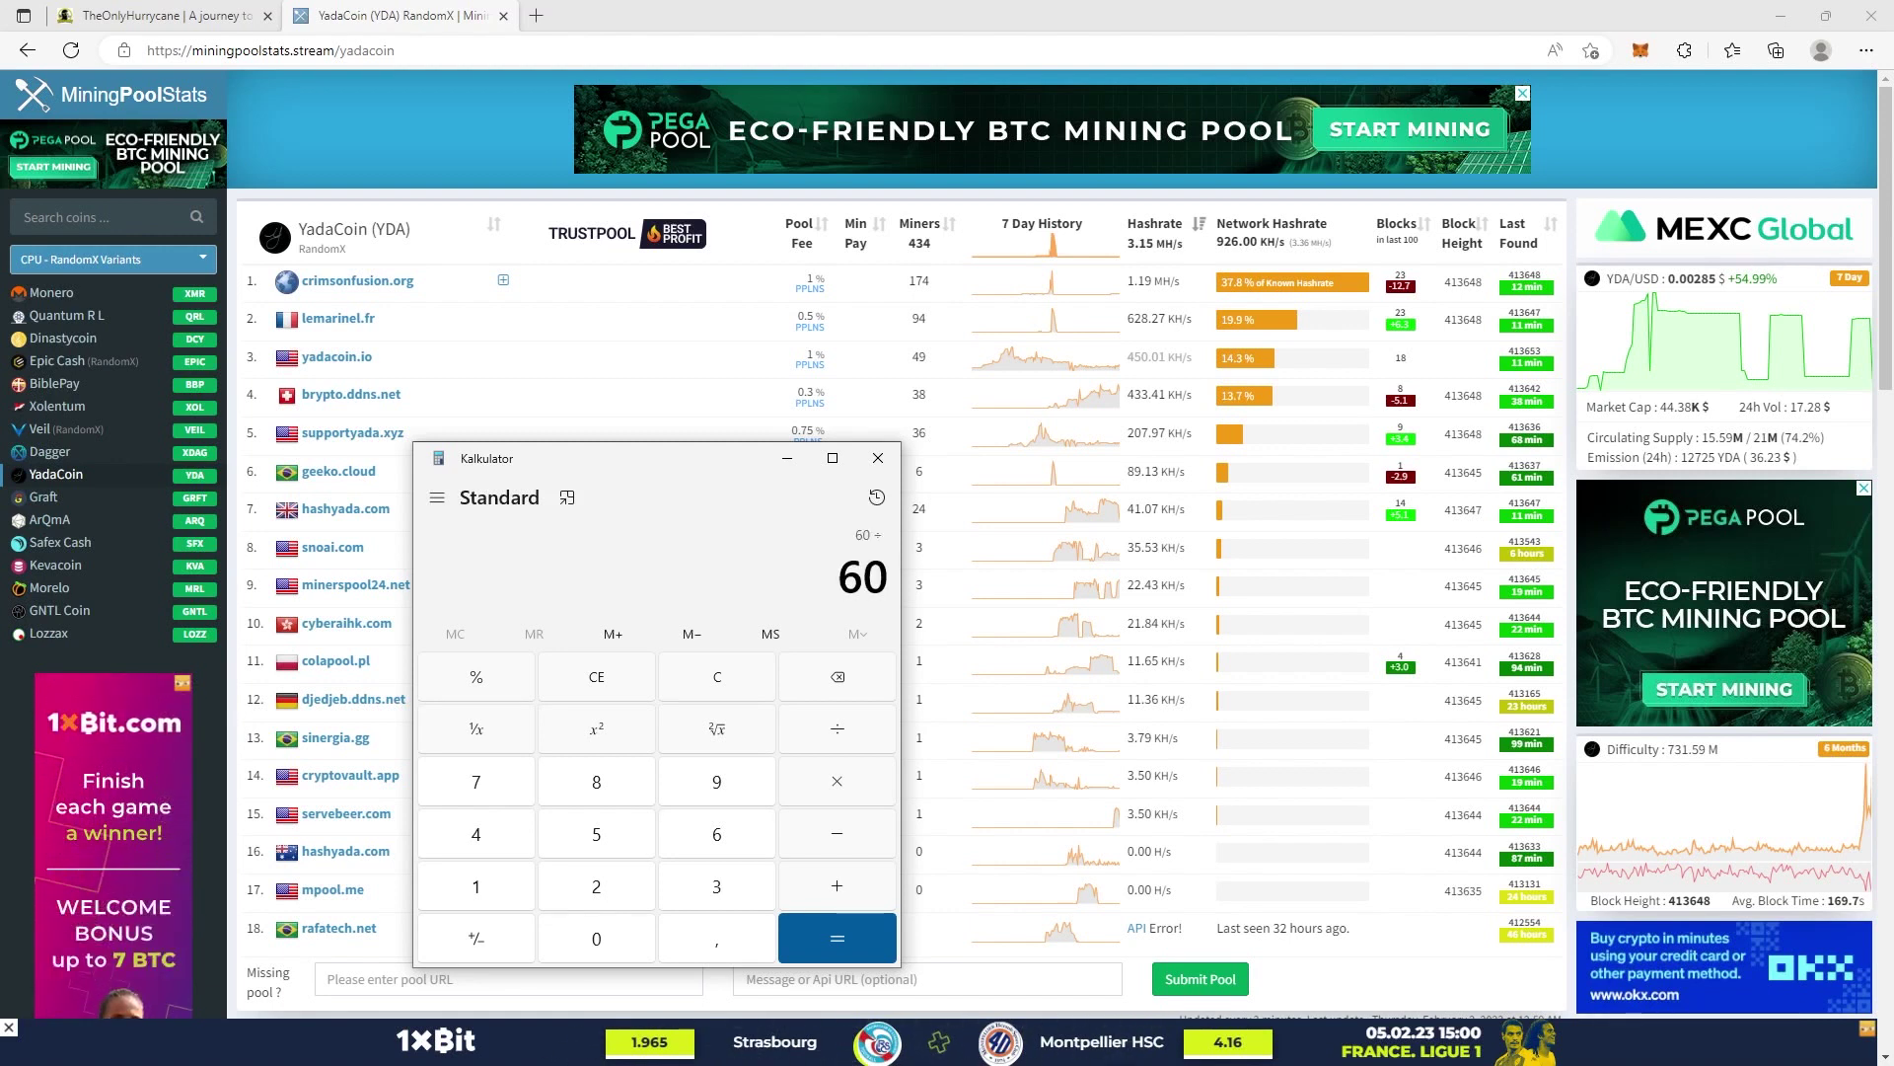
text(3)
key(Return)
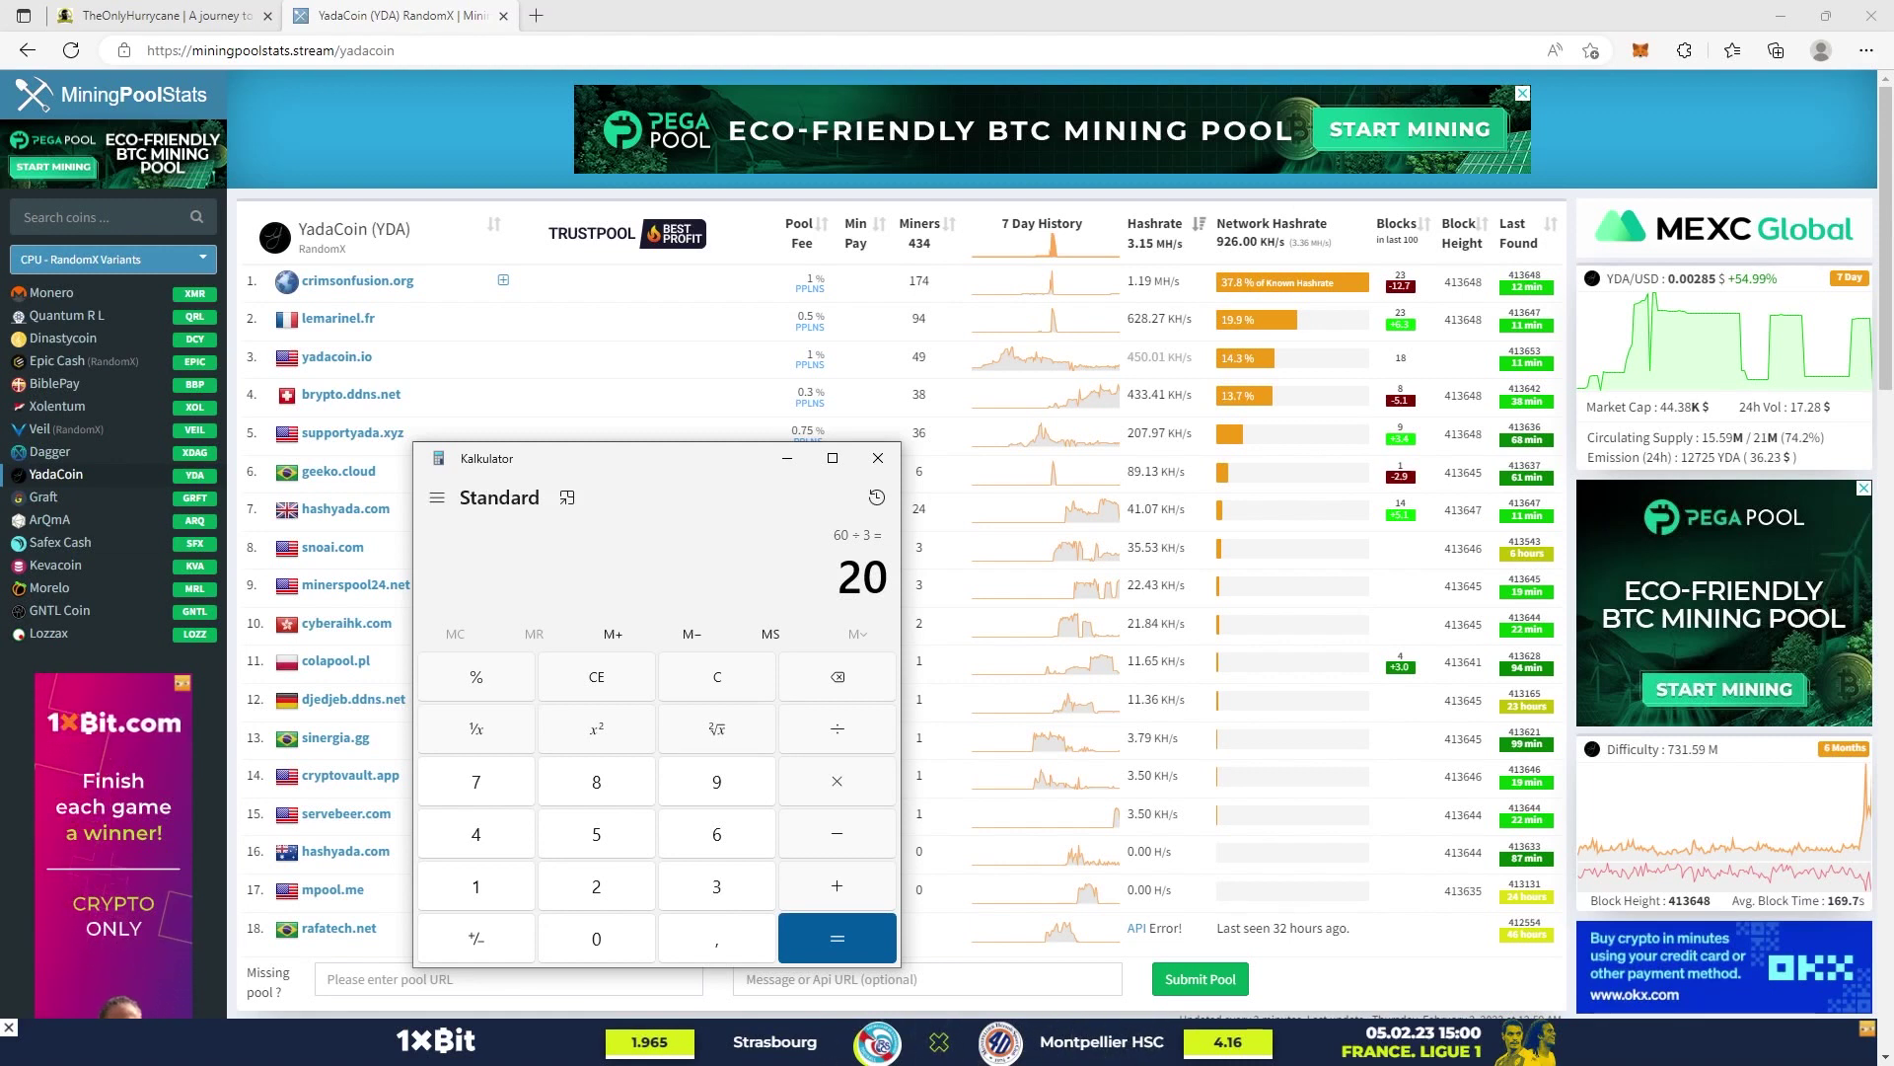
key(asterisk)
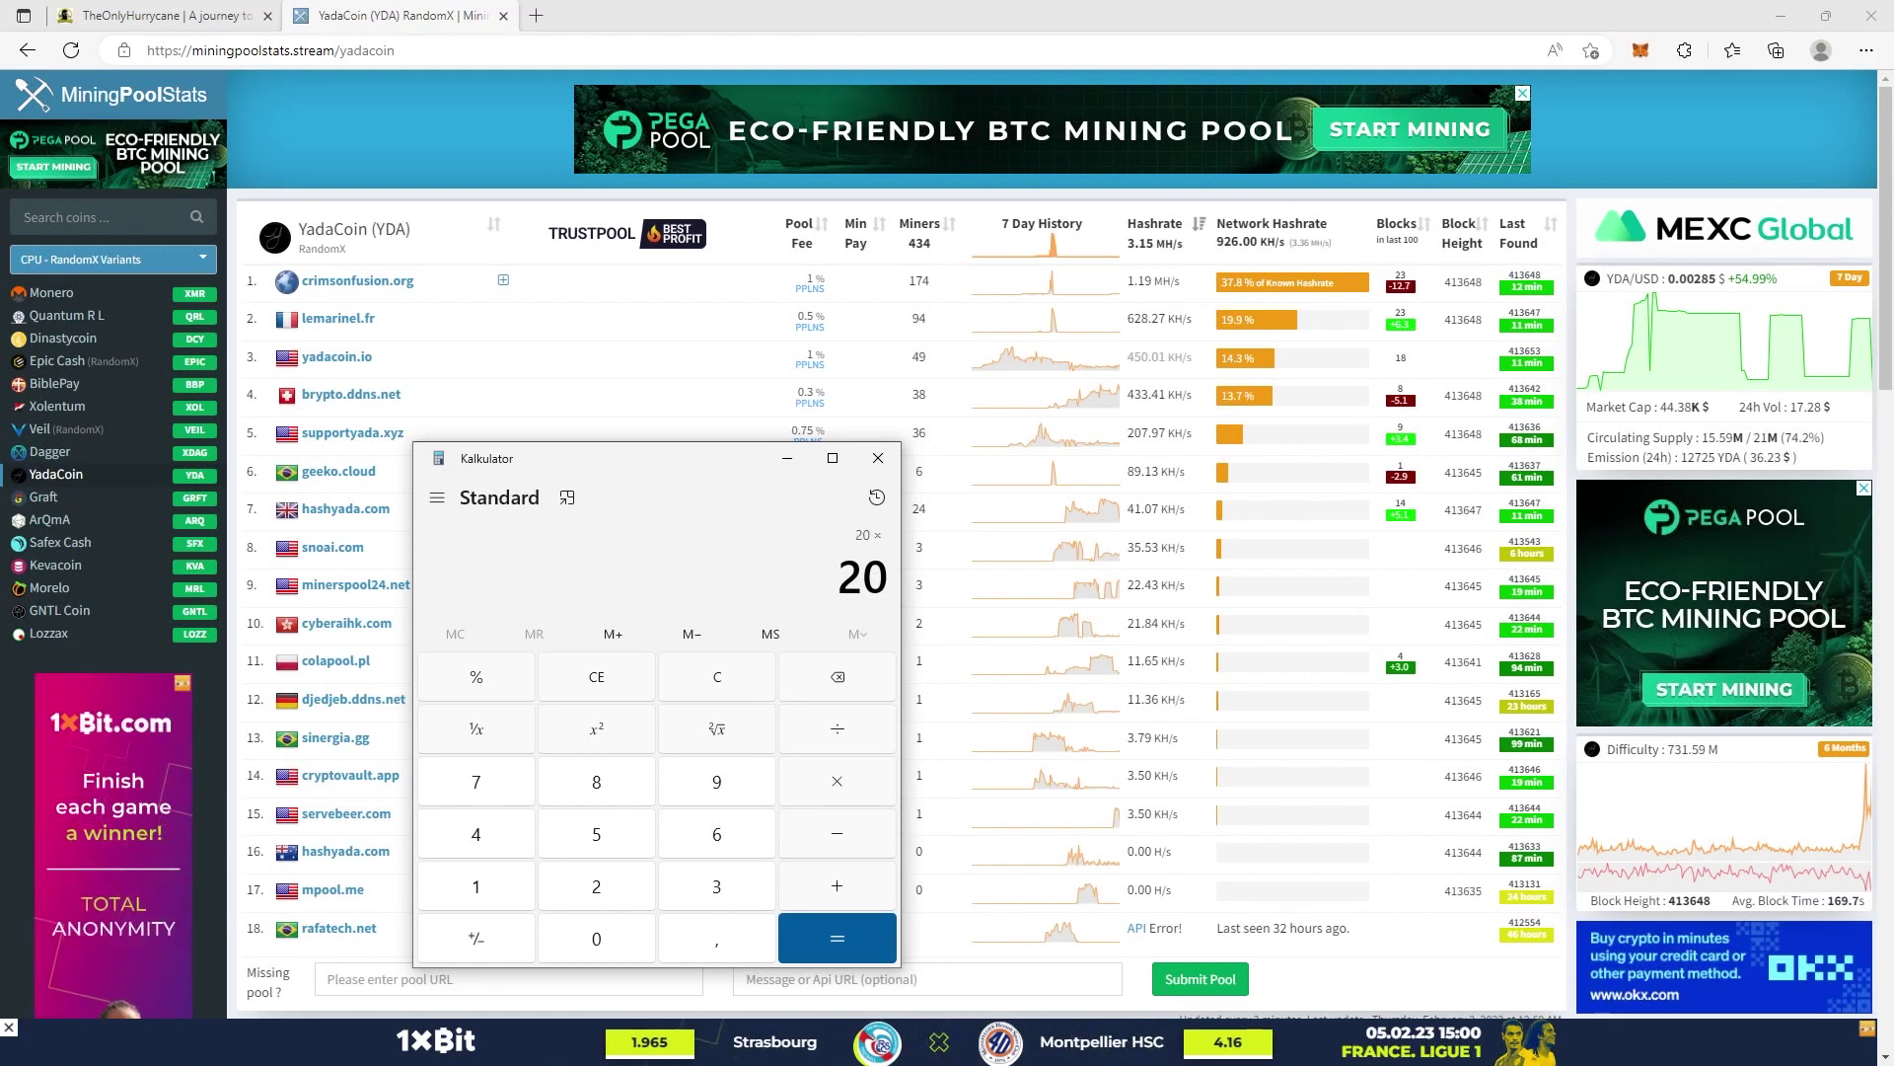
text(24)
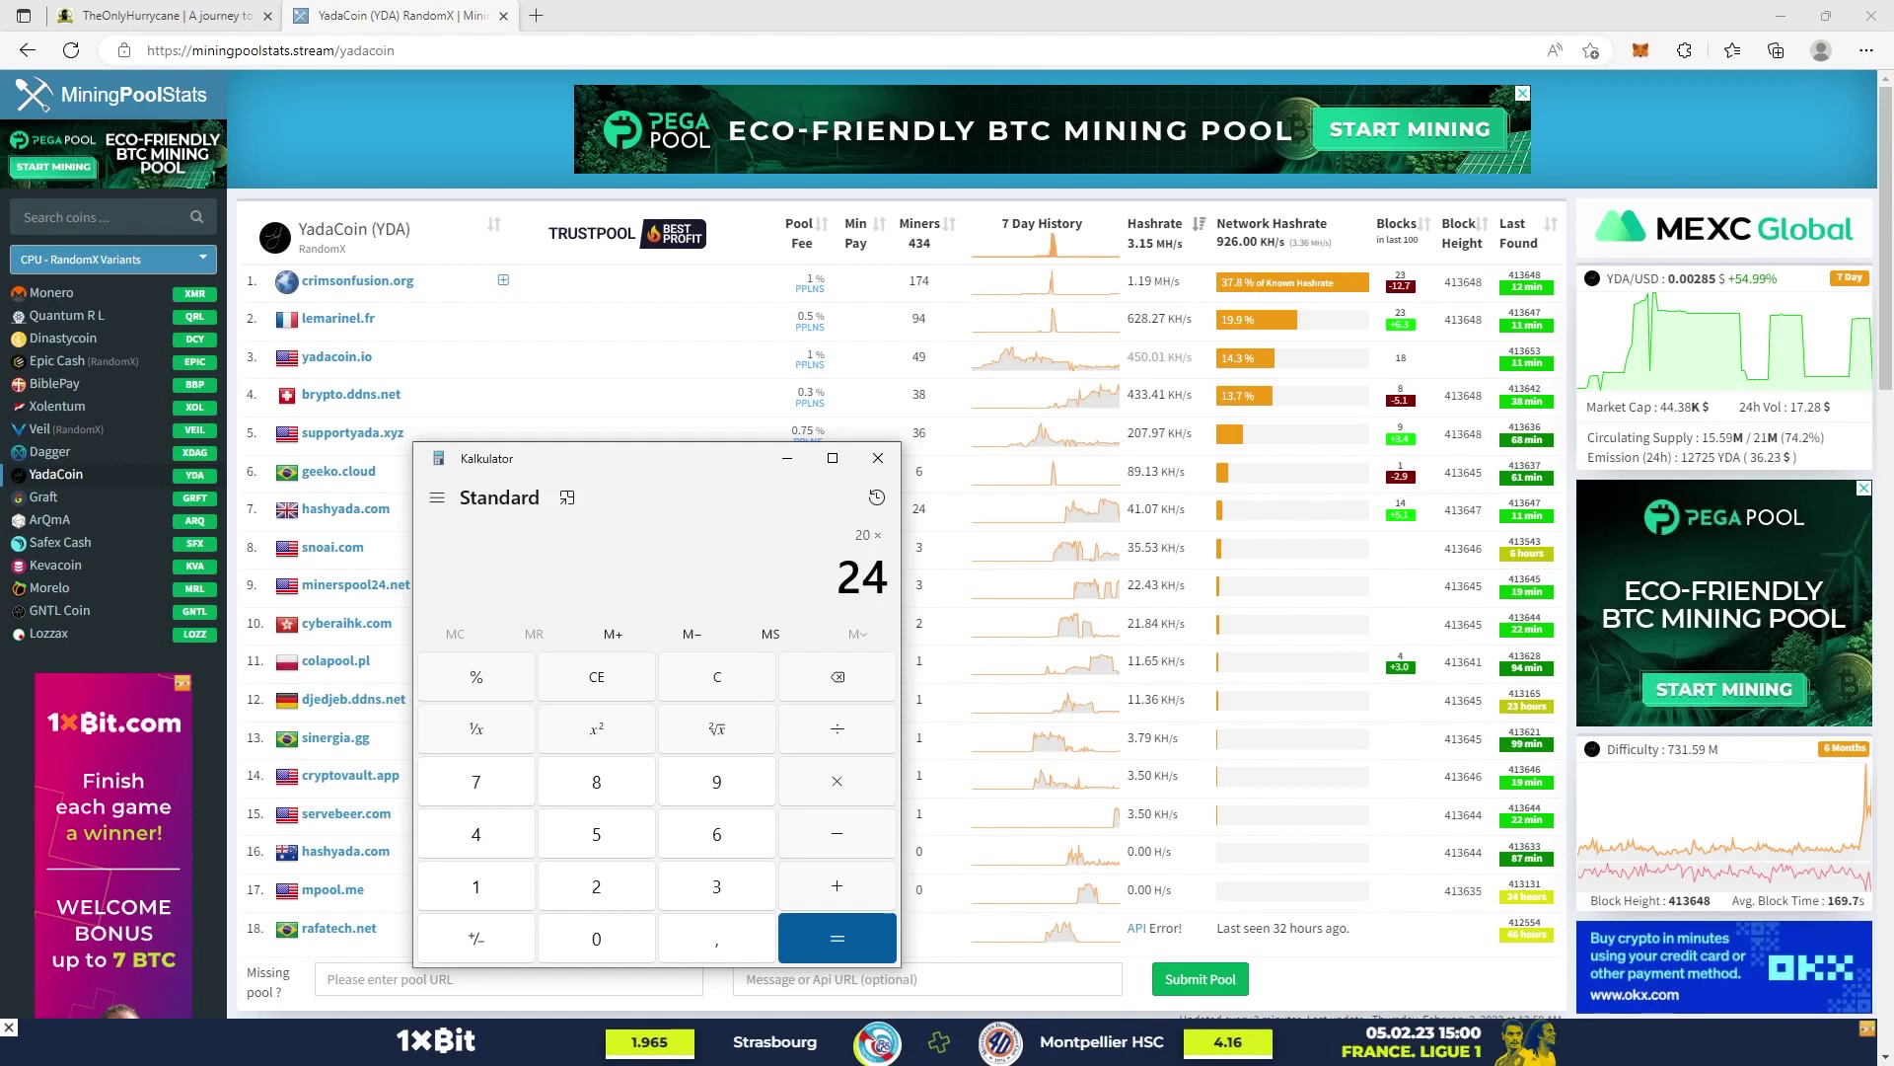
key(Return)
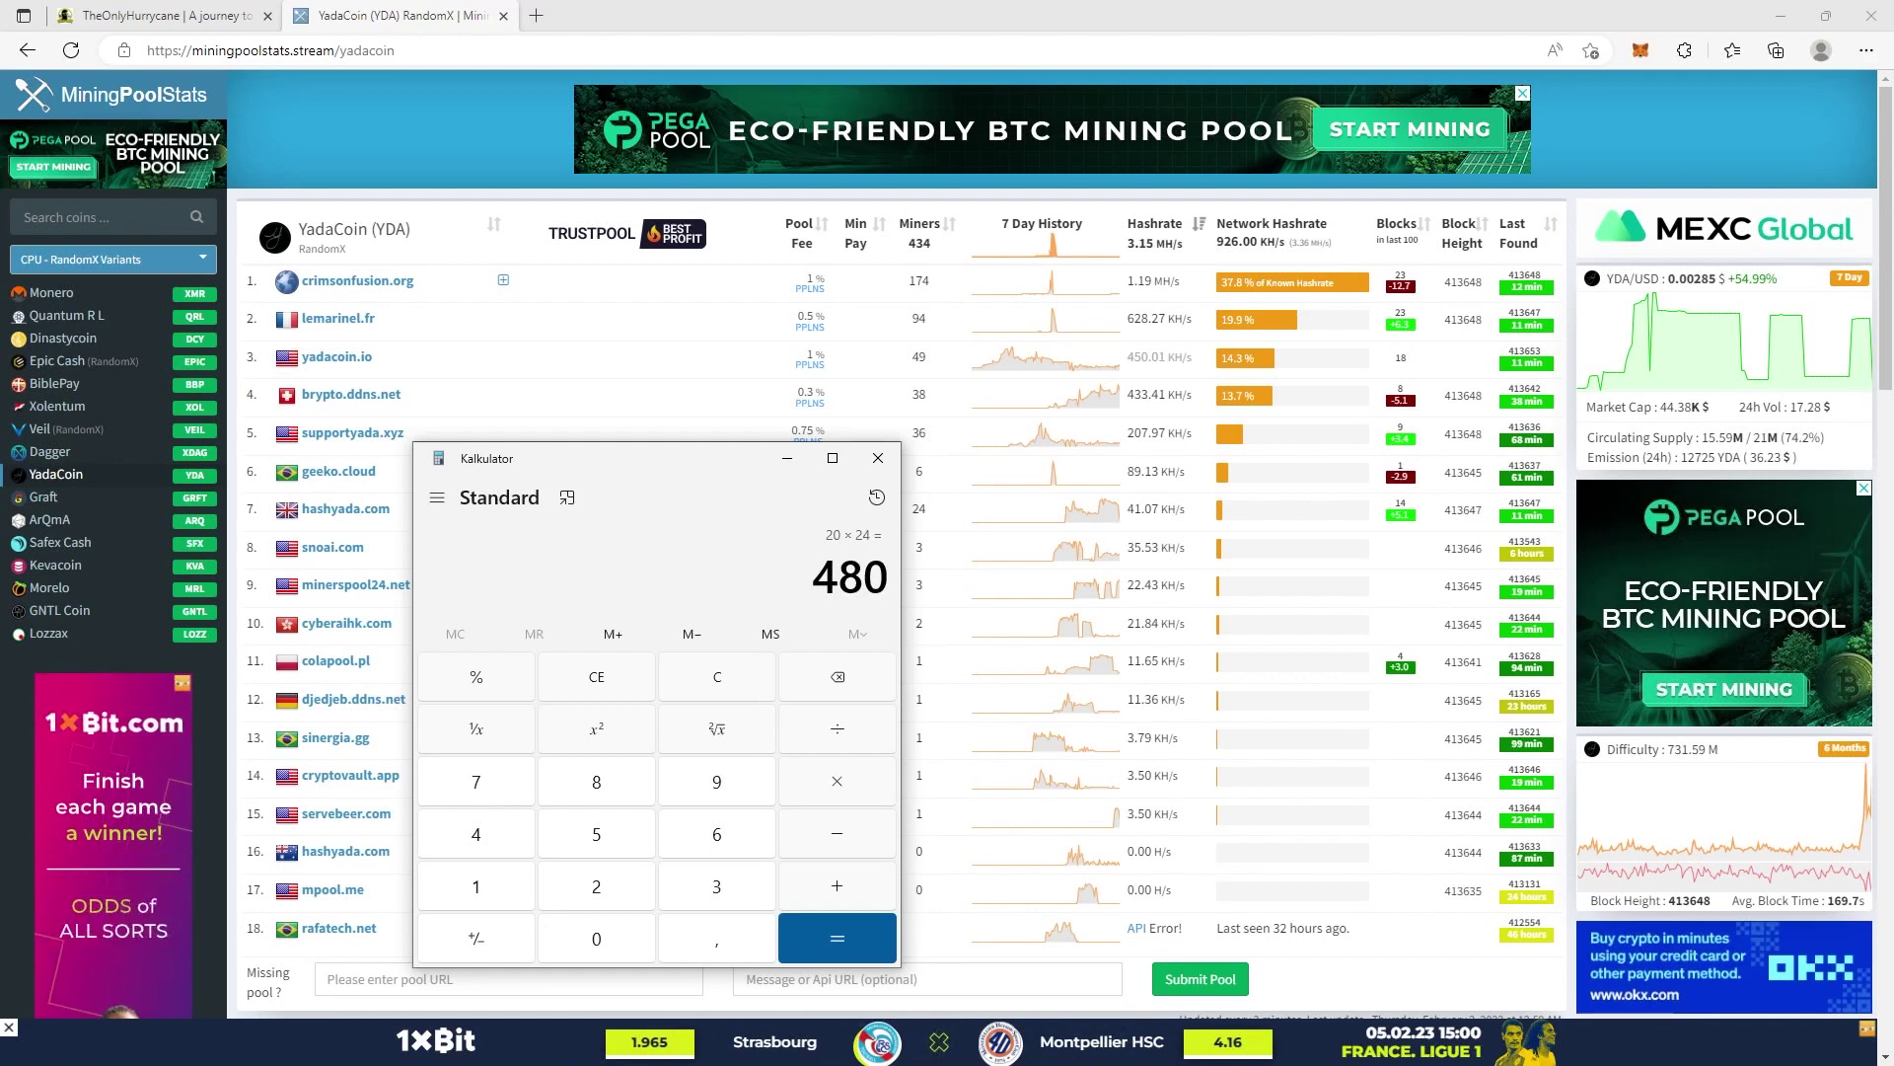
click(163, 14)
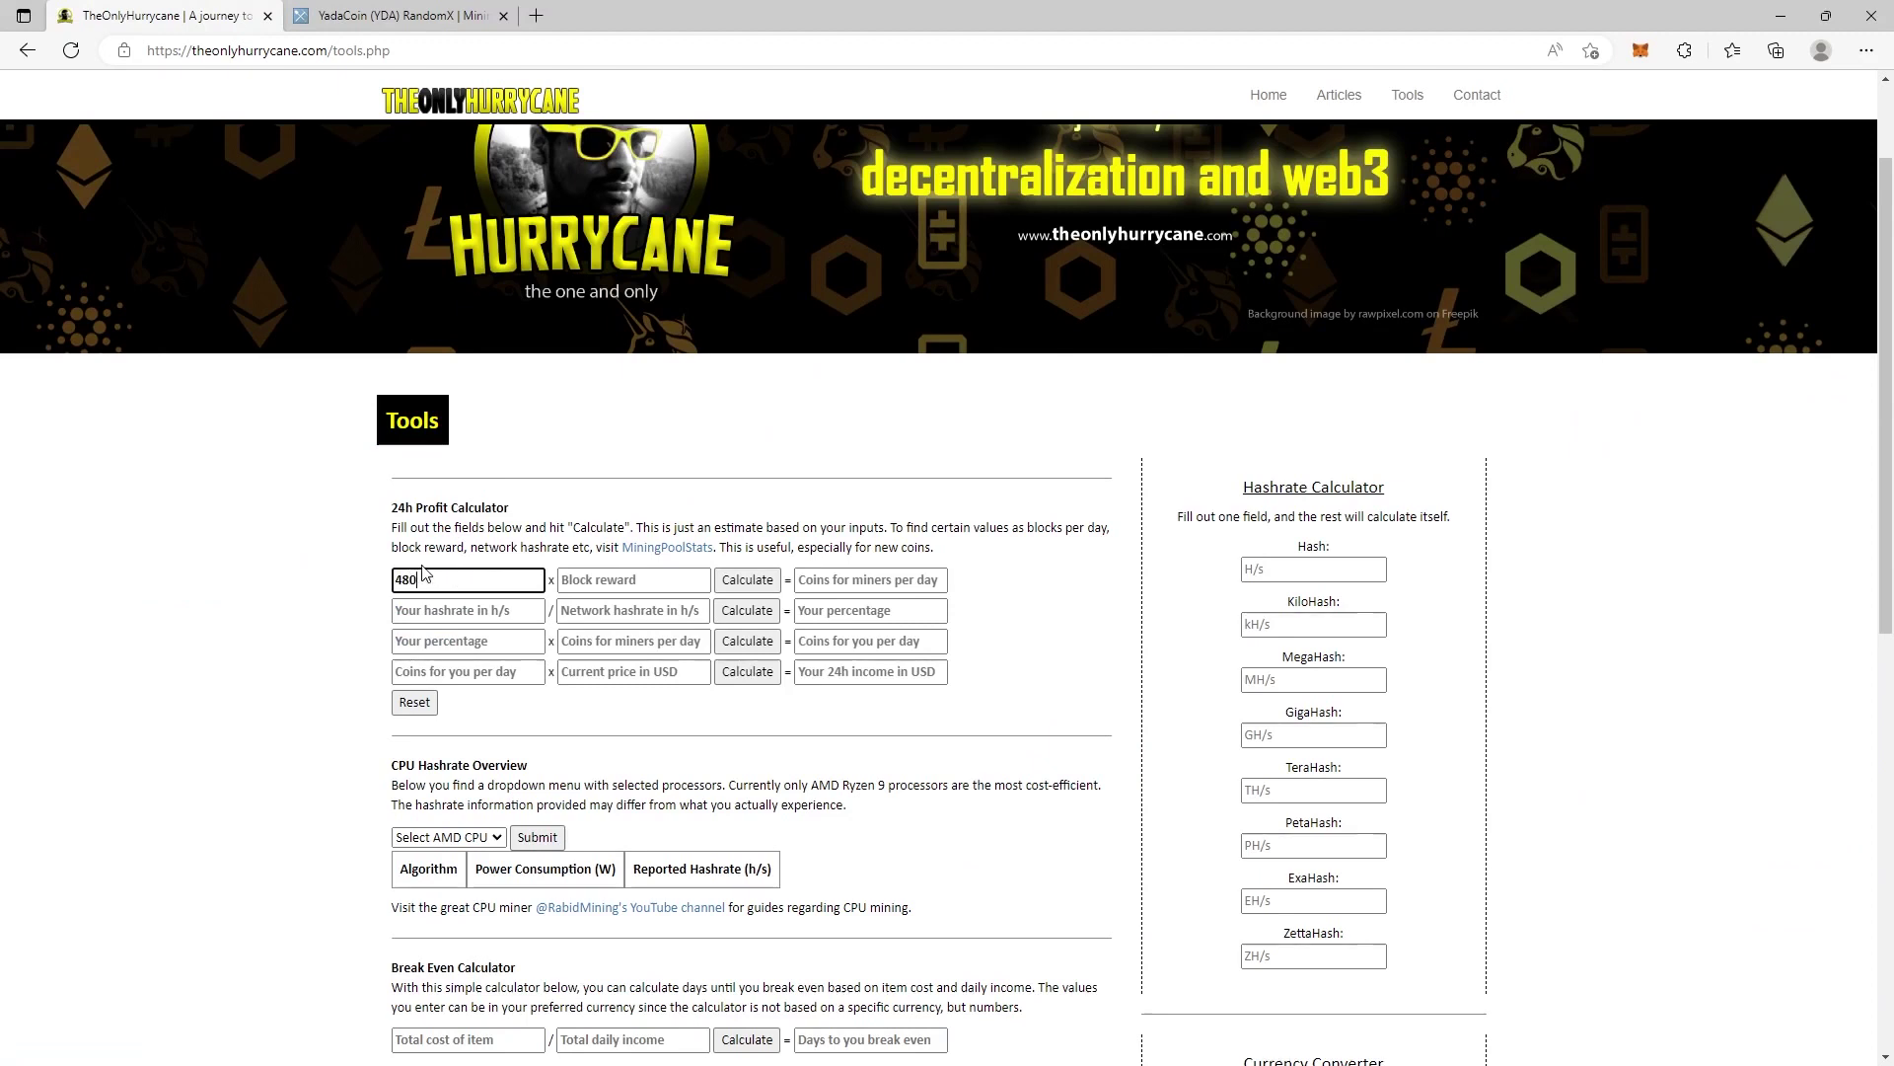
With 480 in Blocks per day, select Block reward and return to the YadaCoin stats
click(653, 582)
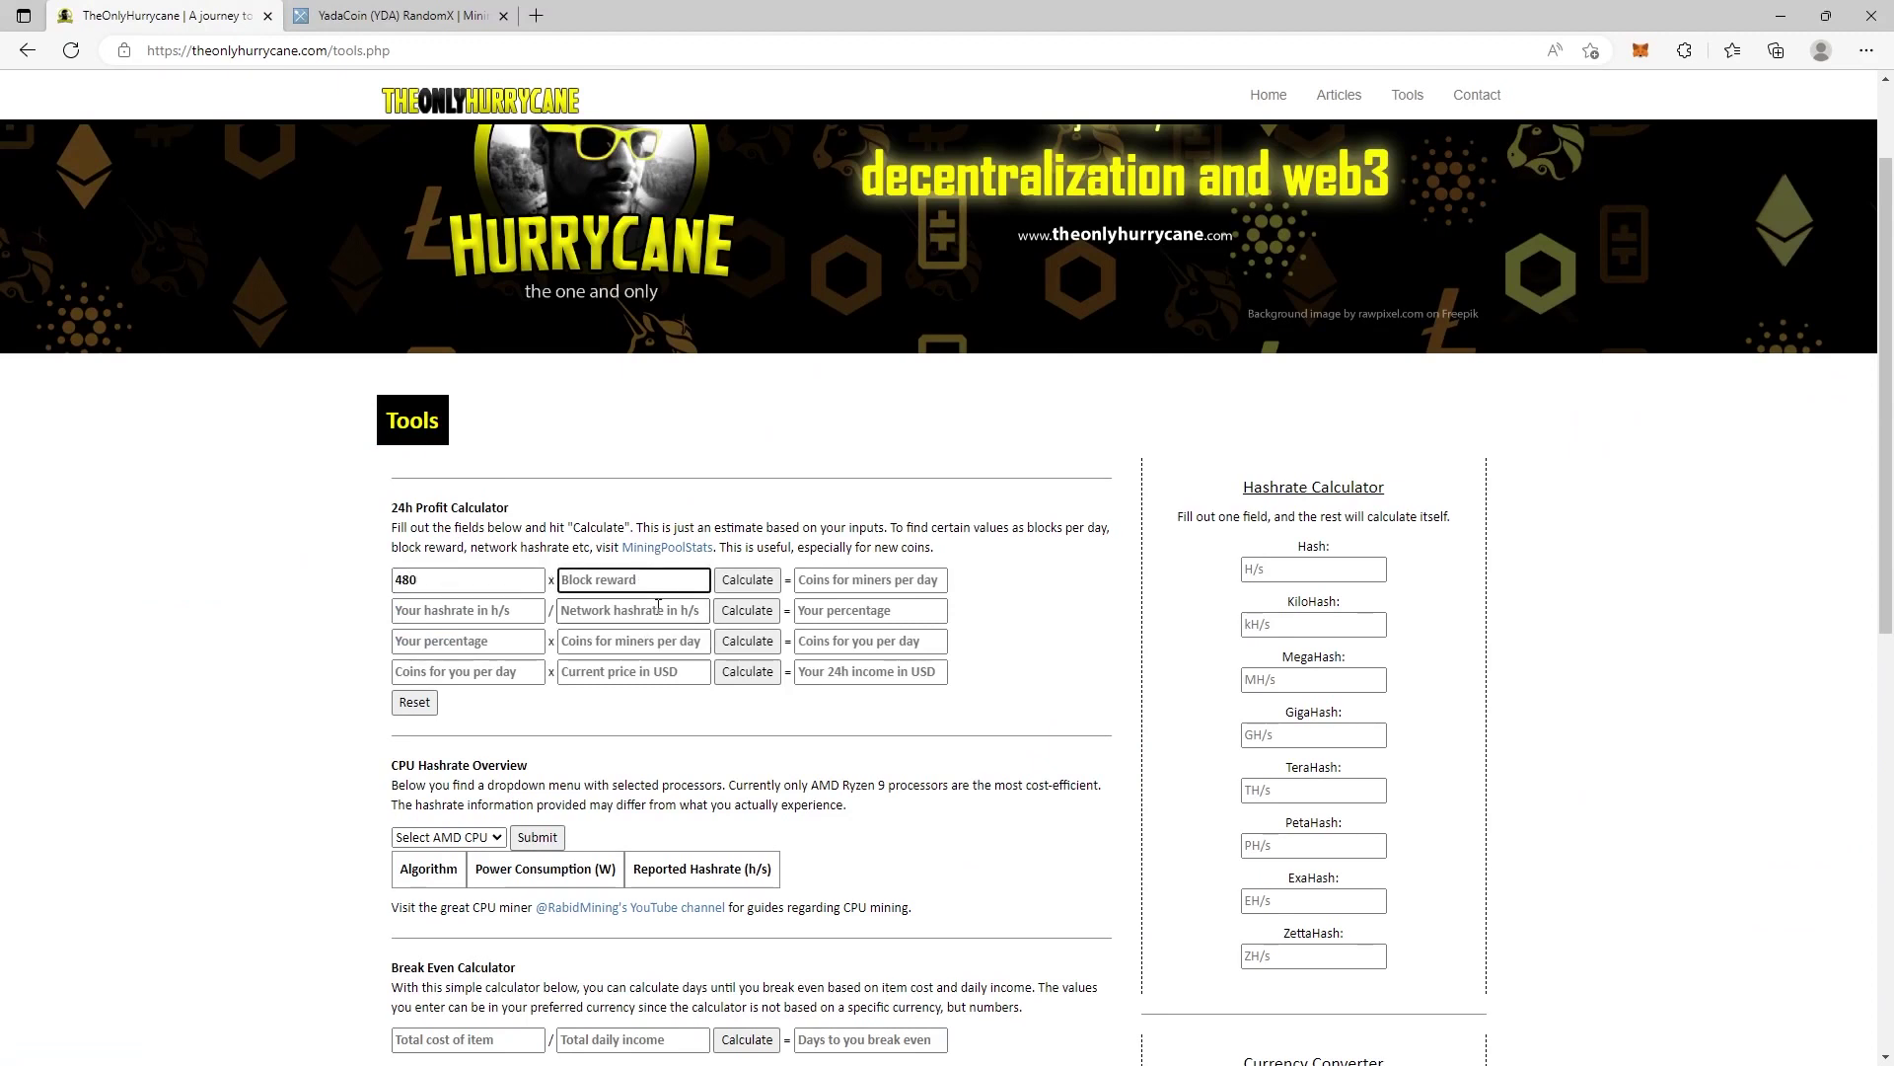
click(394, 15)
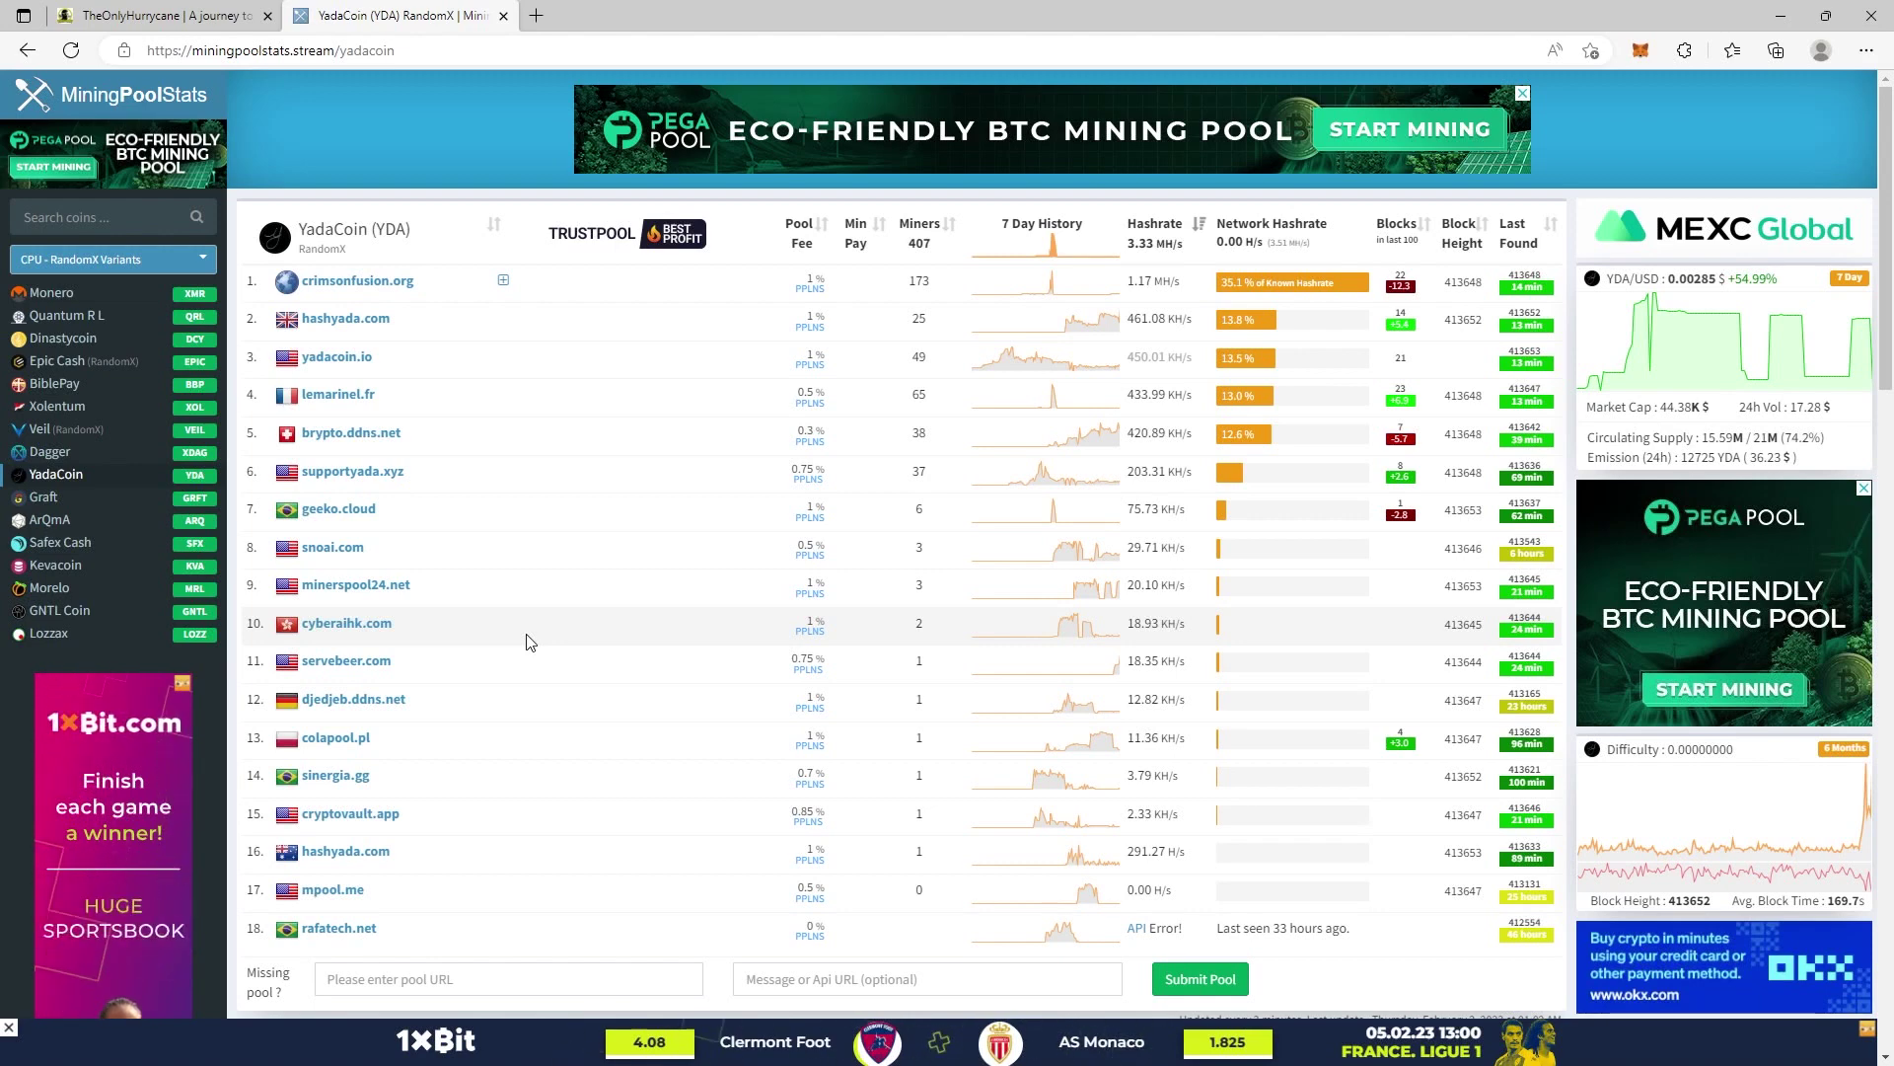
scroll(601, 601, down, 15)
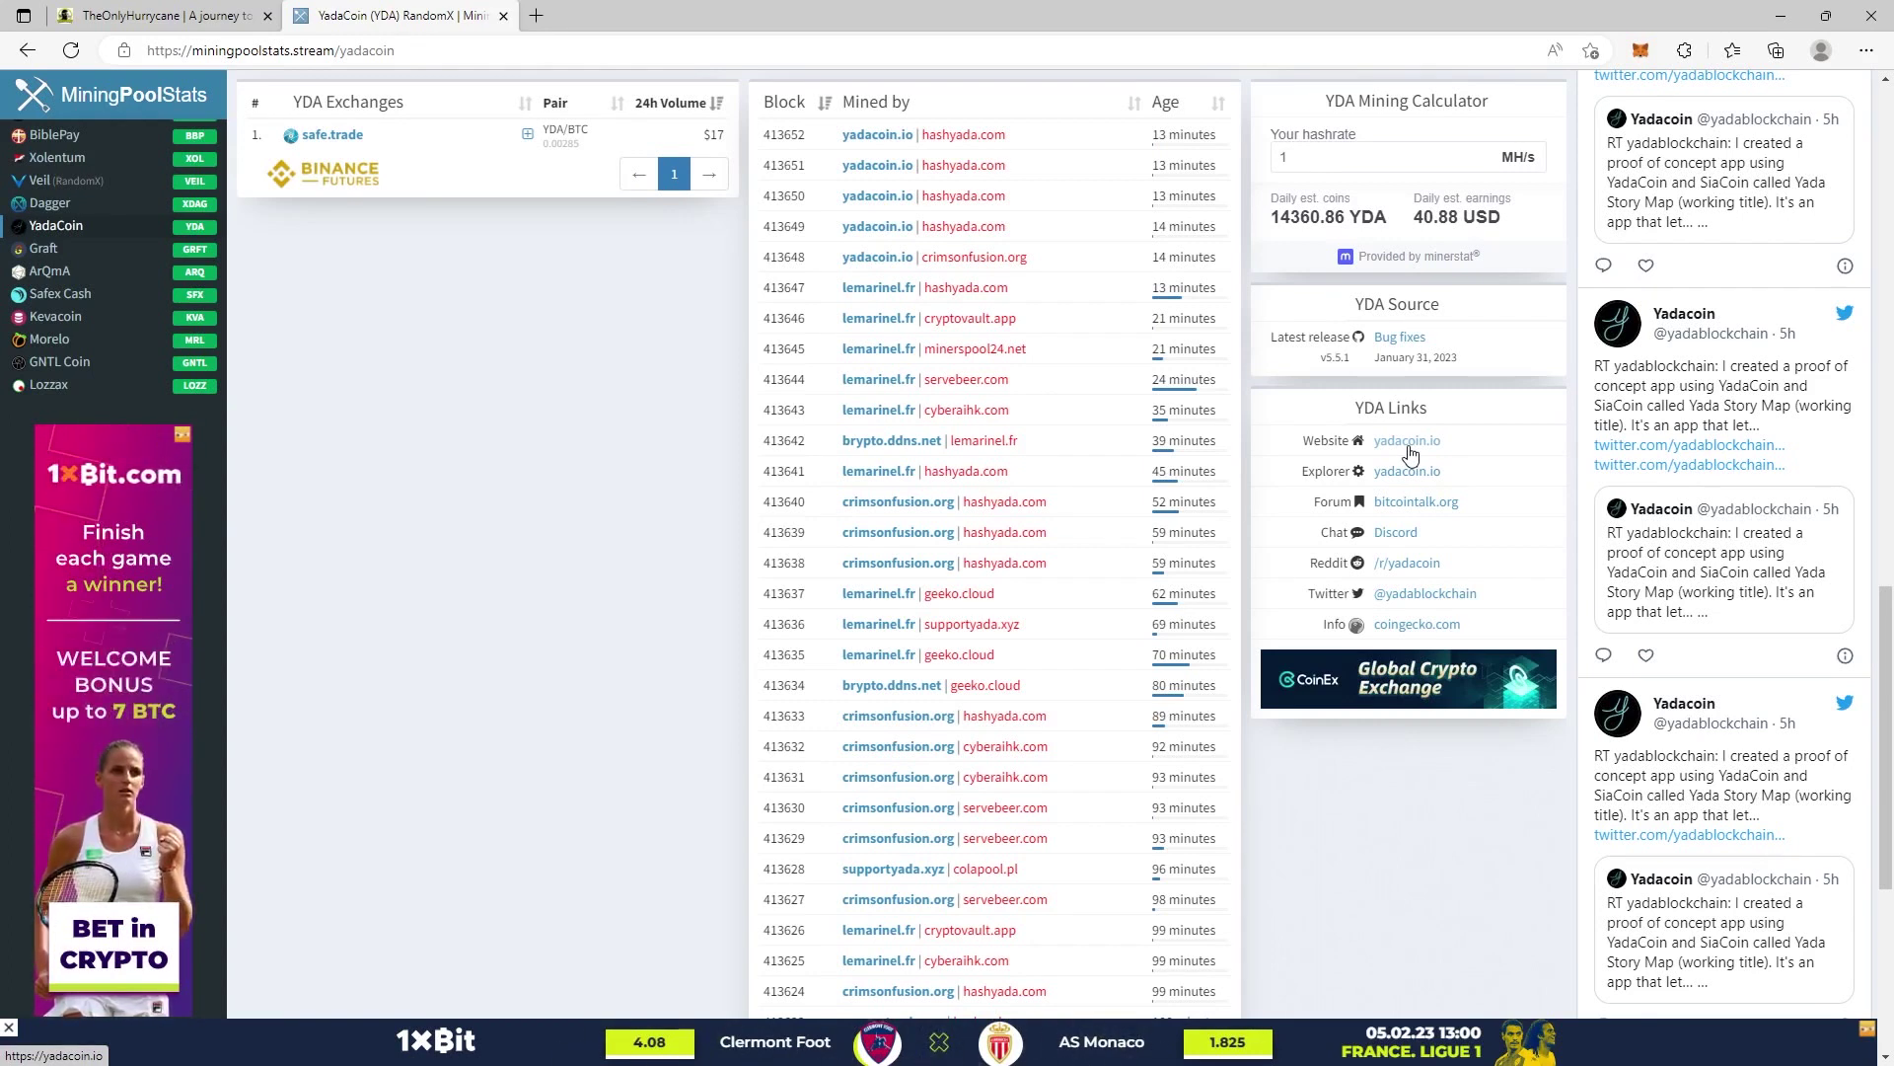
scroll(1410, 459, up, 10)
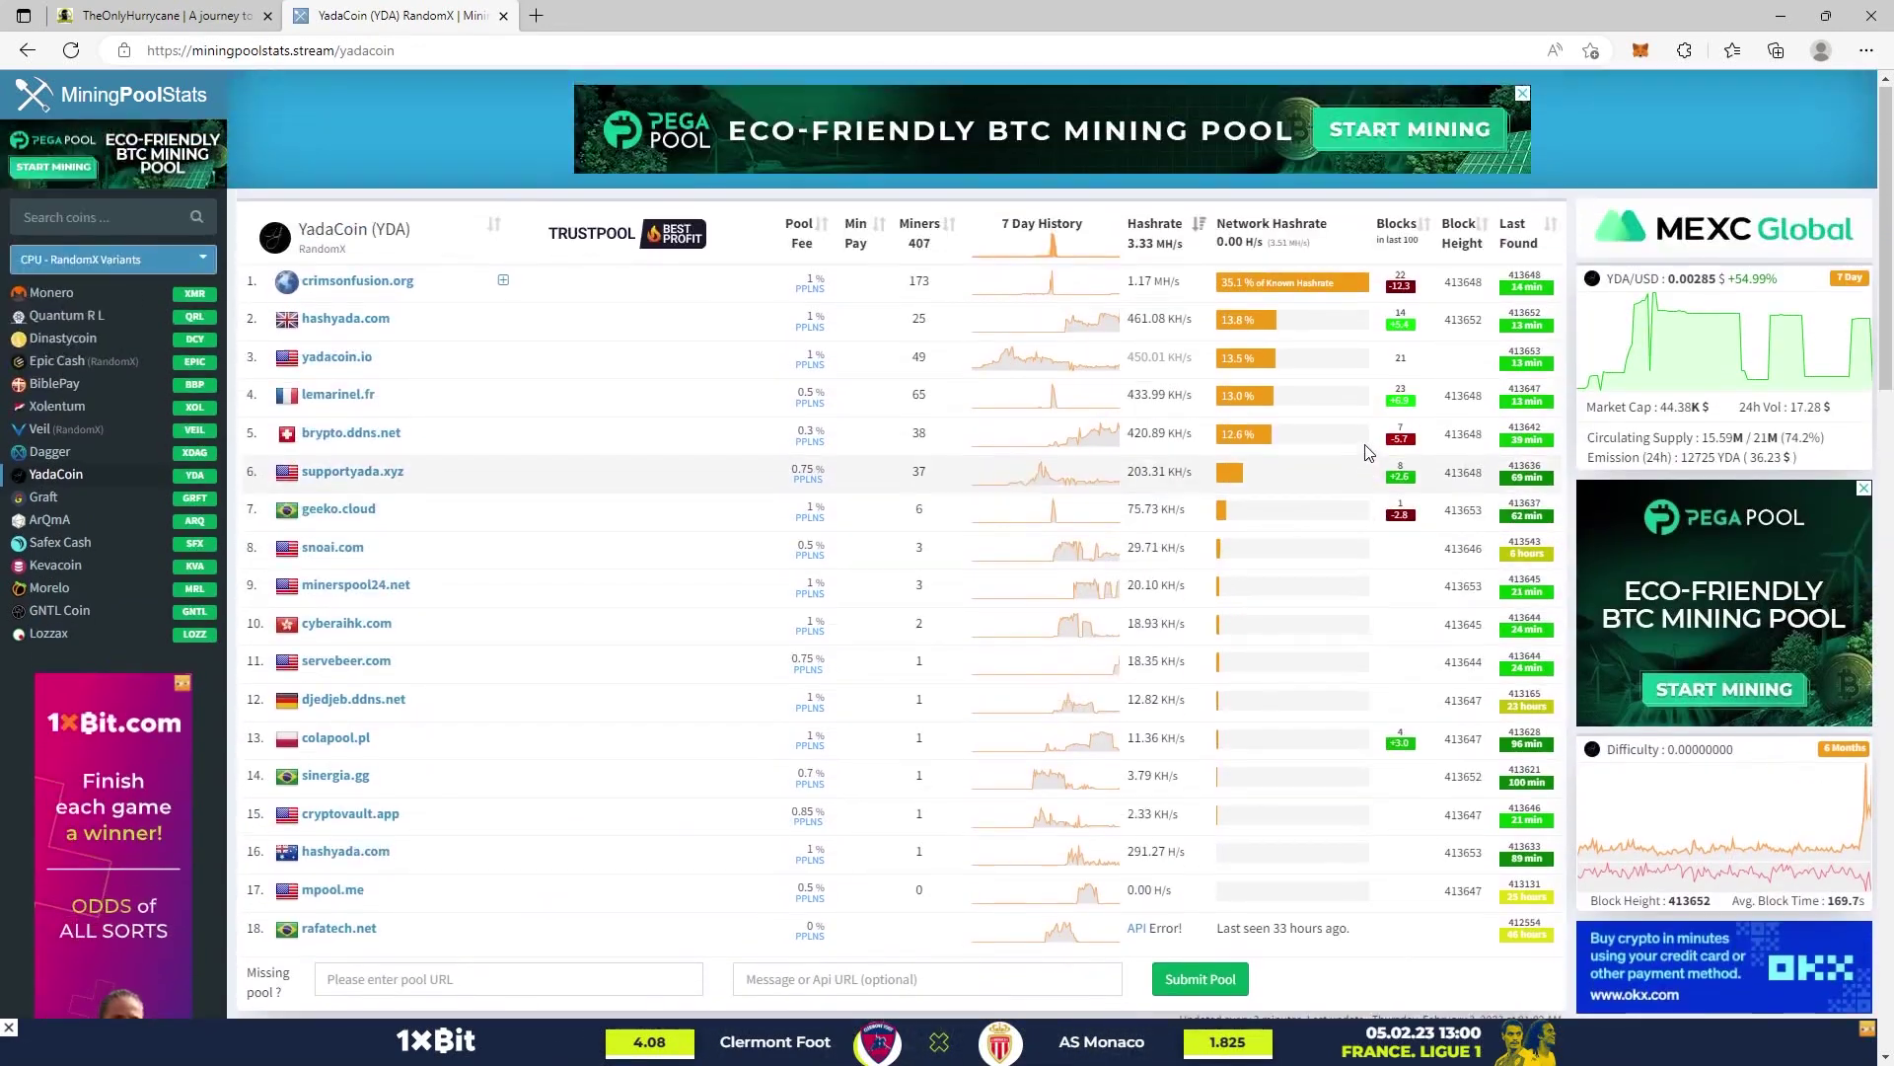
scroll(1365, 453, up, 2)
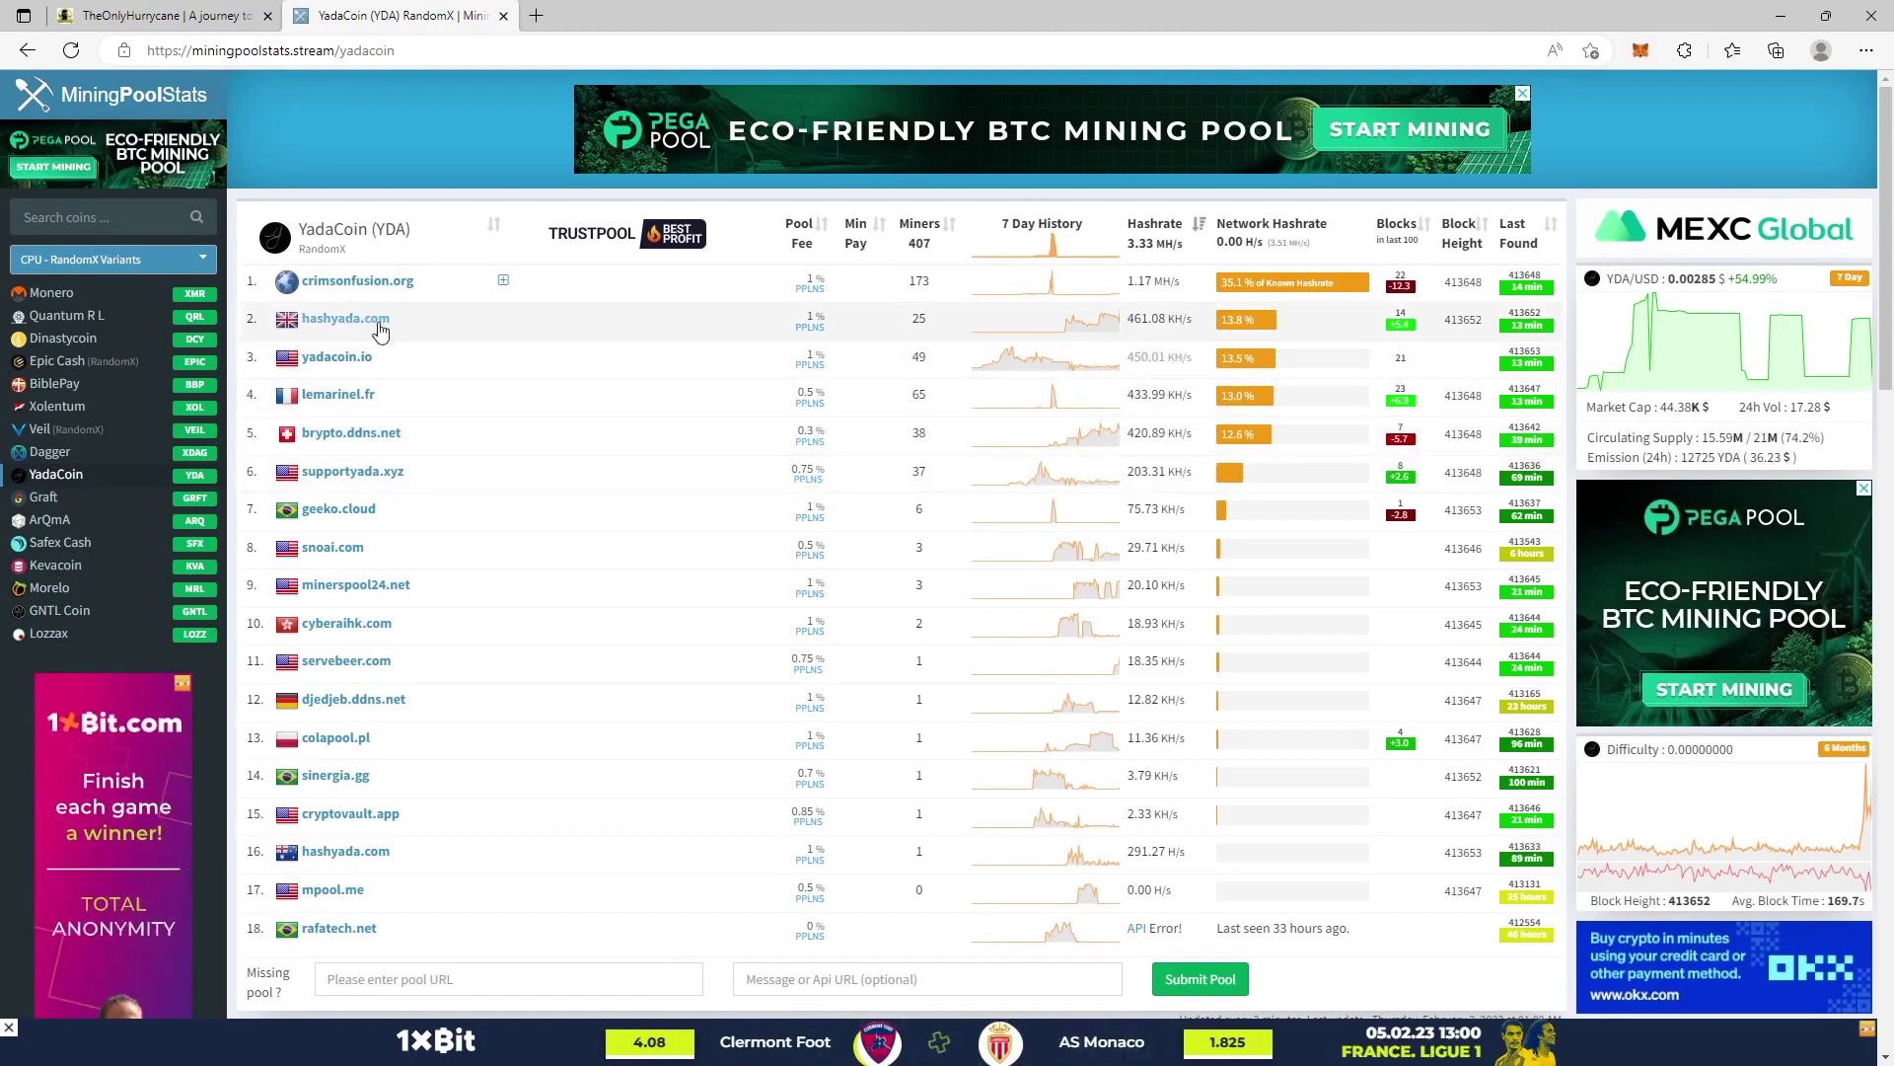
Open the uk.hashyada.com pool page and highlight its network Reward value of 25
click(341, 322)
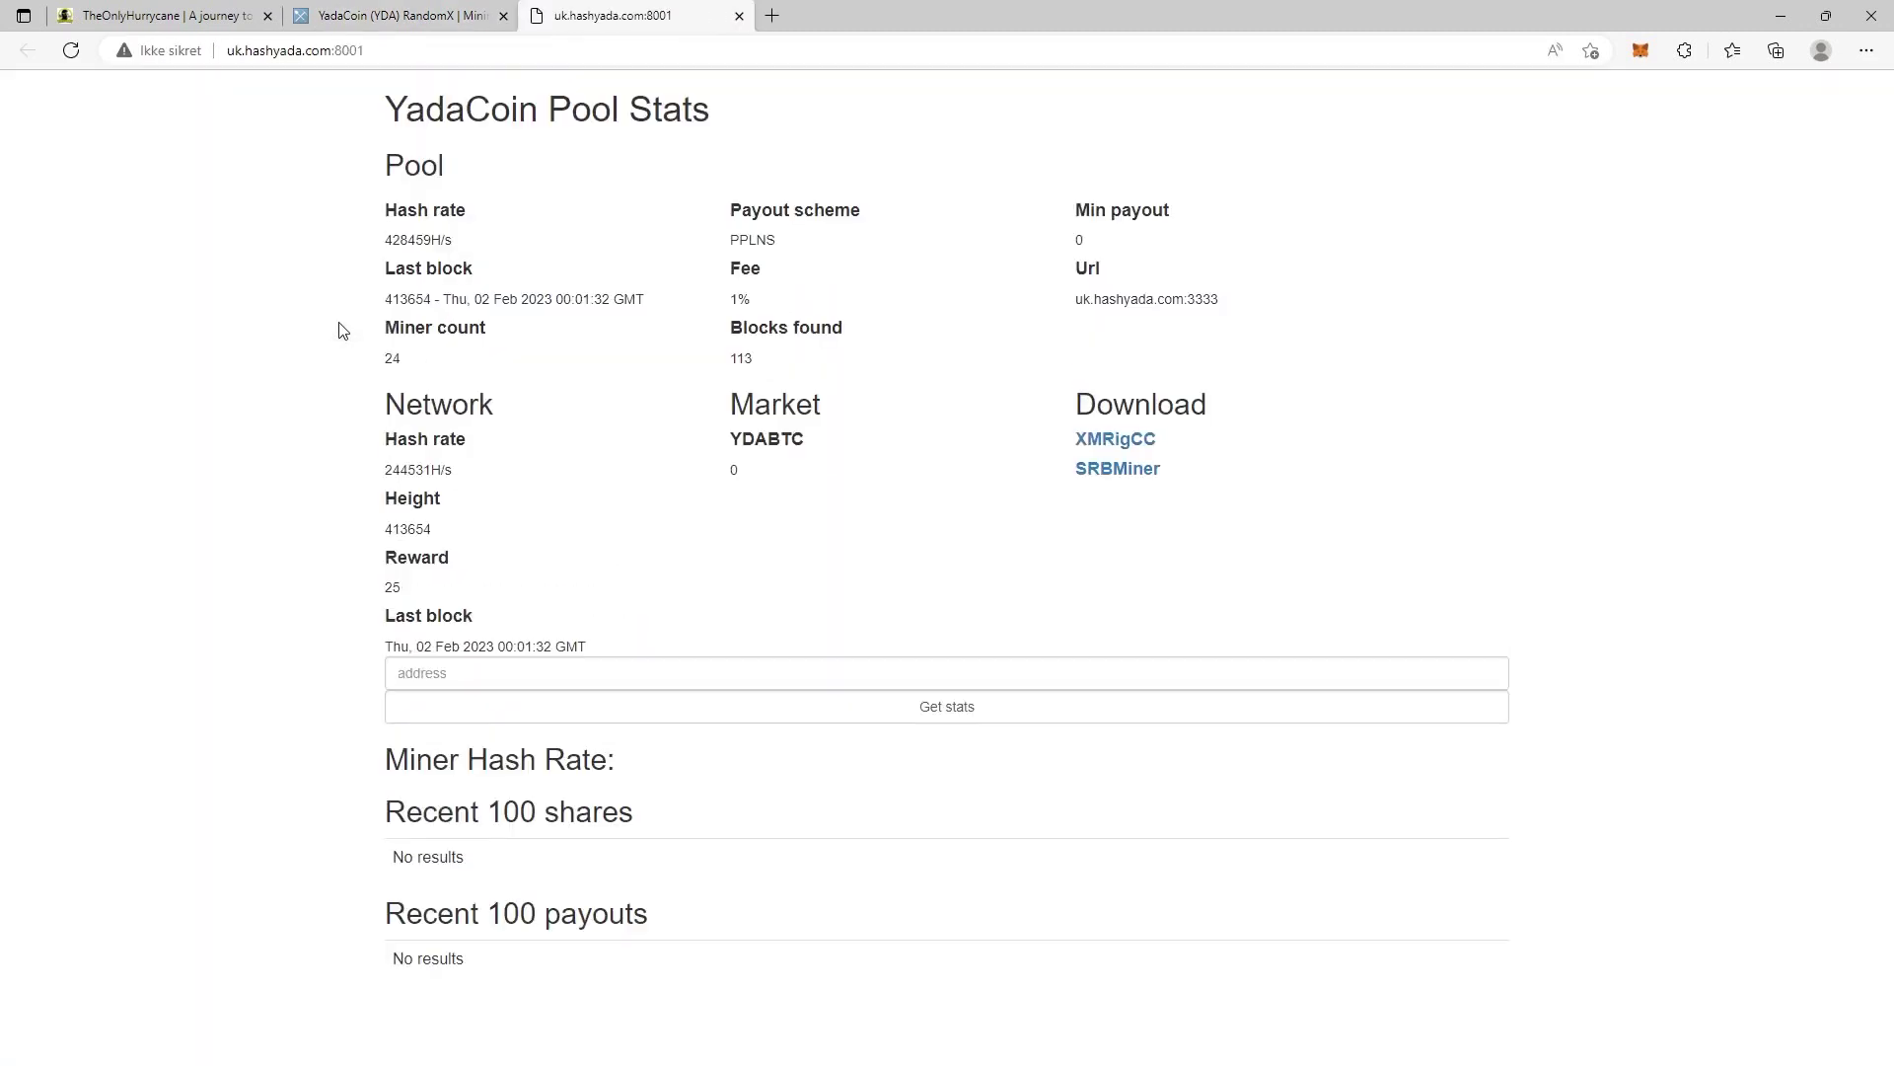
drag(454, 560, 398, 558)
click(415, 533)
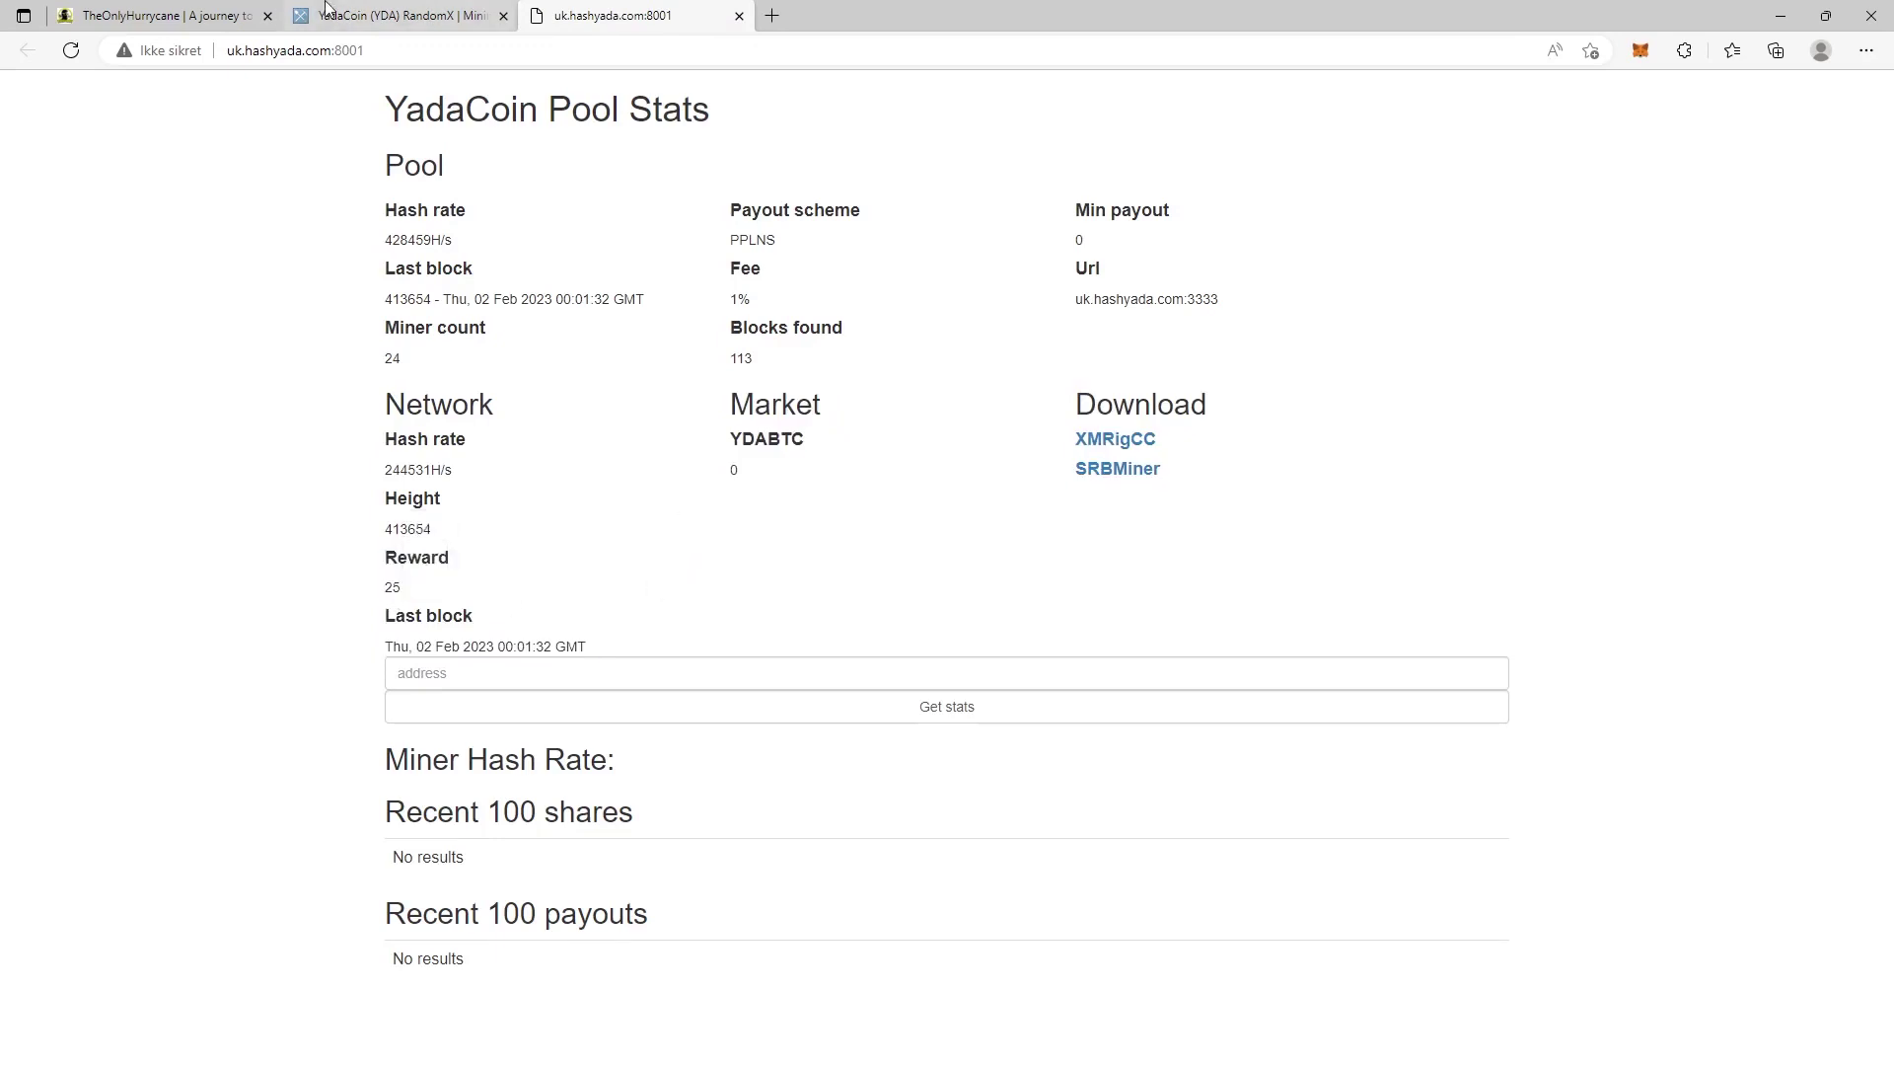
Enter a Block reward of 25 to calculate 12000 coins per day, then select the hashrate fields
click(234, 10)
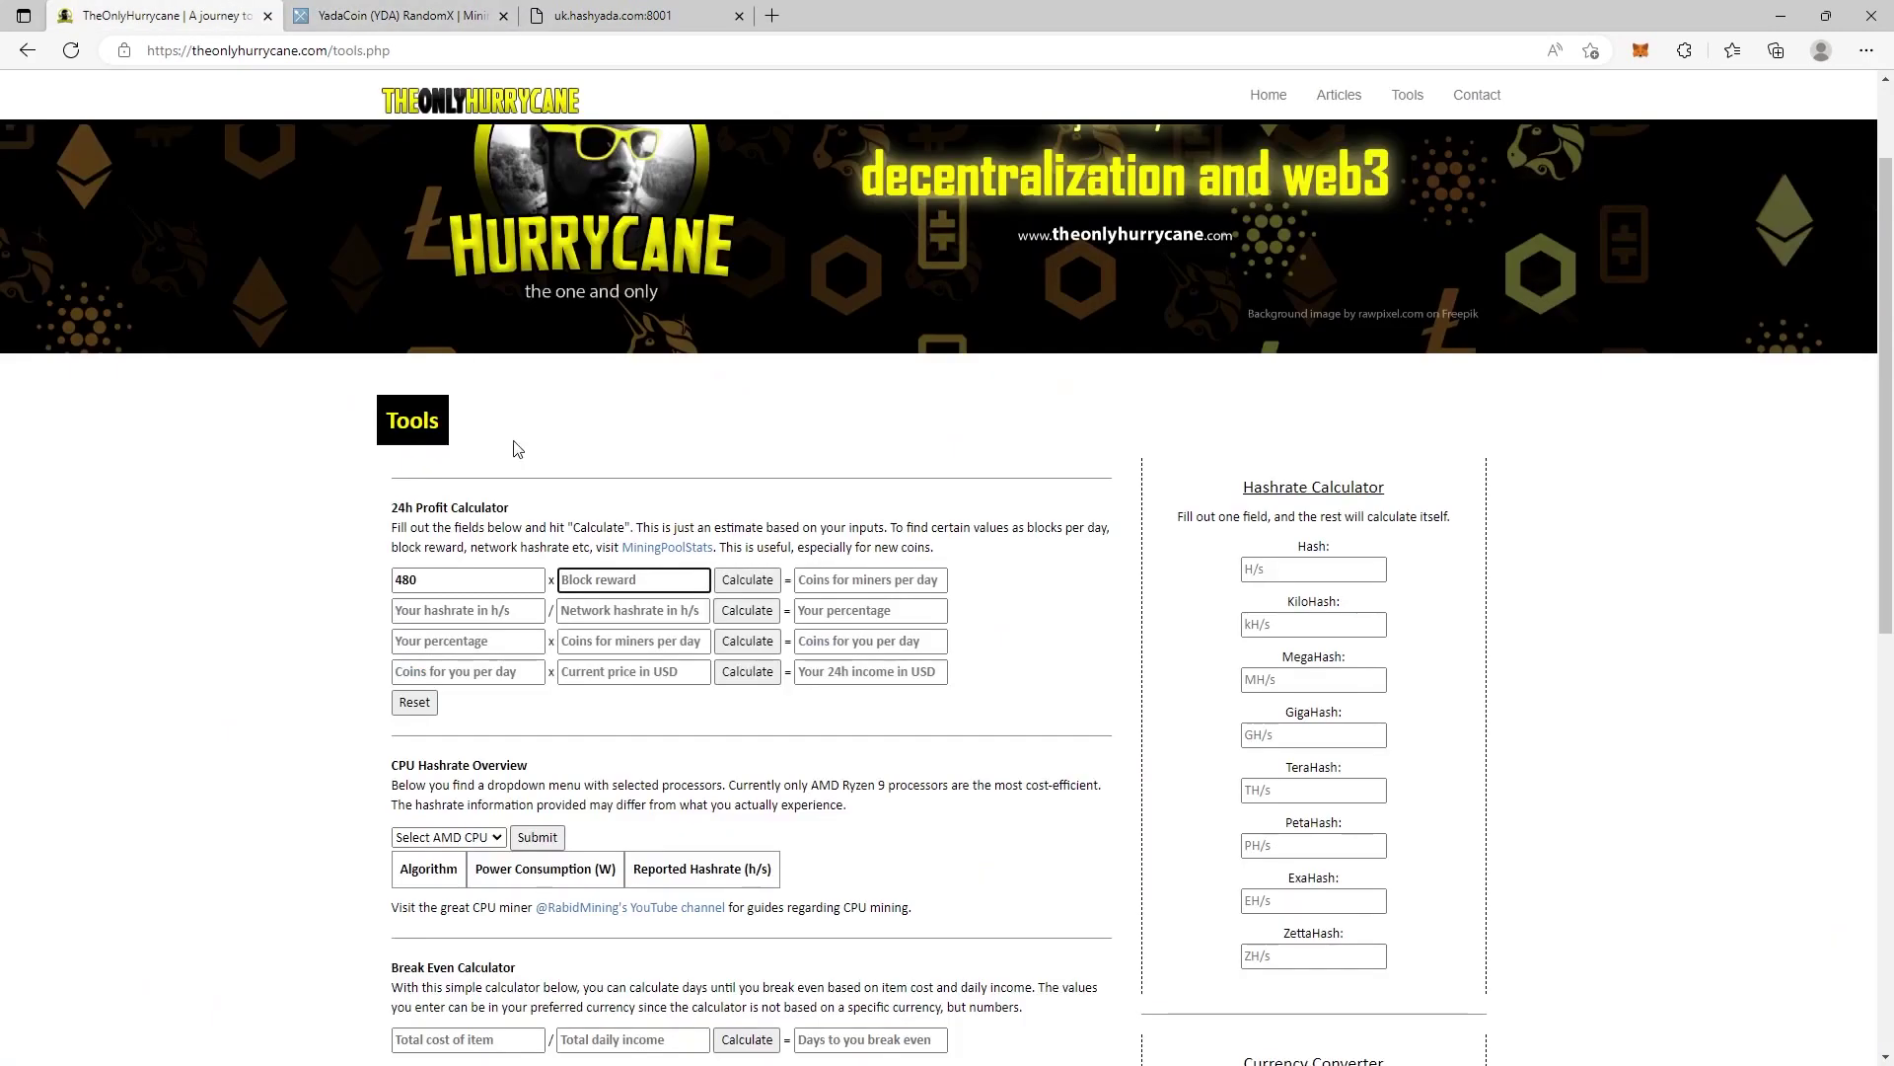
text(25)
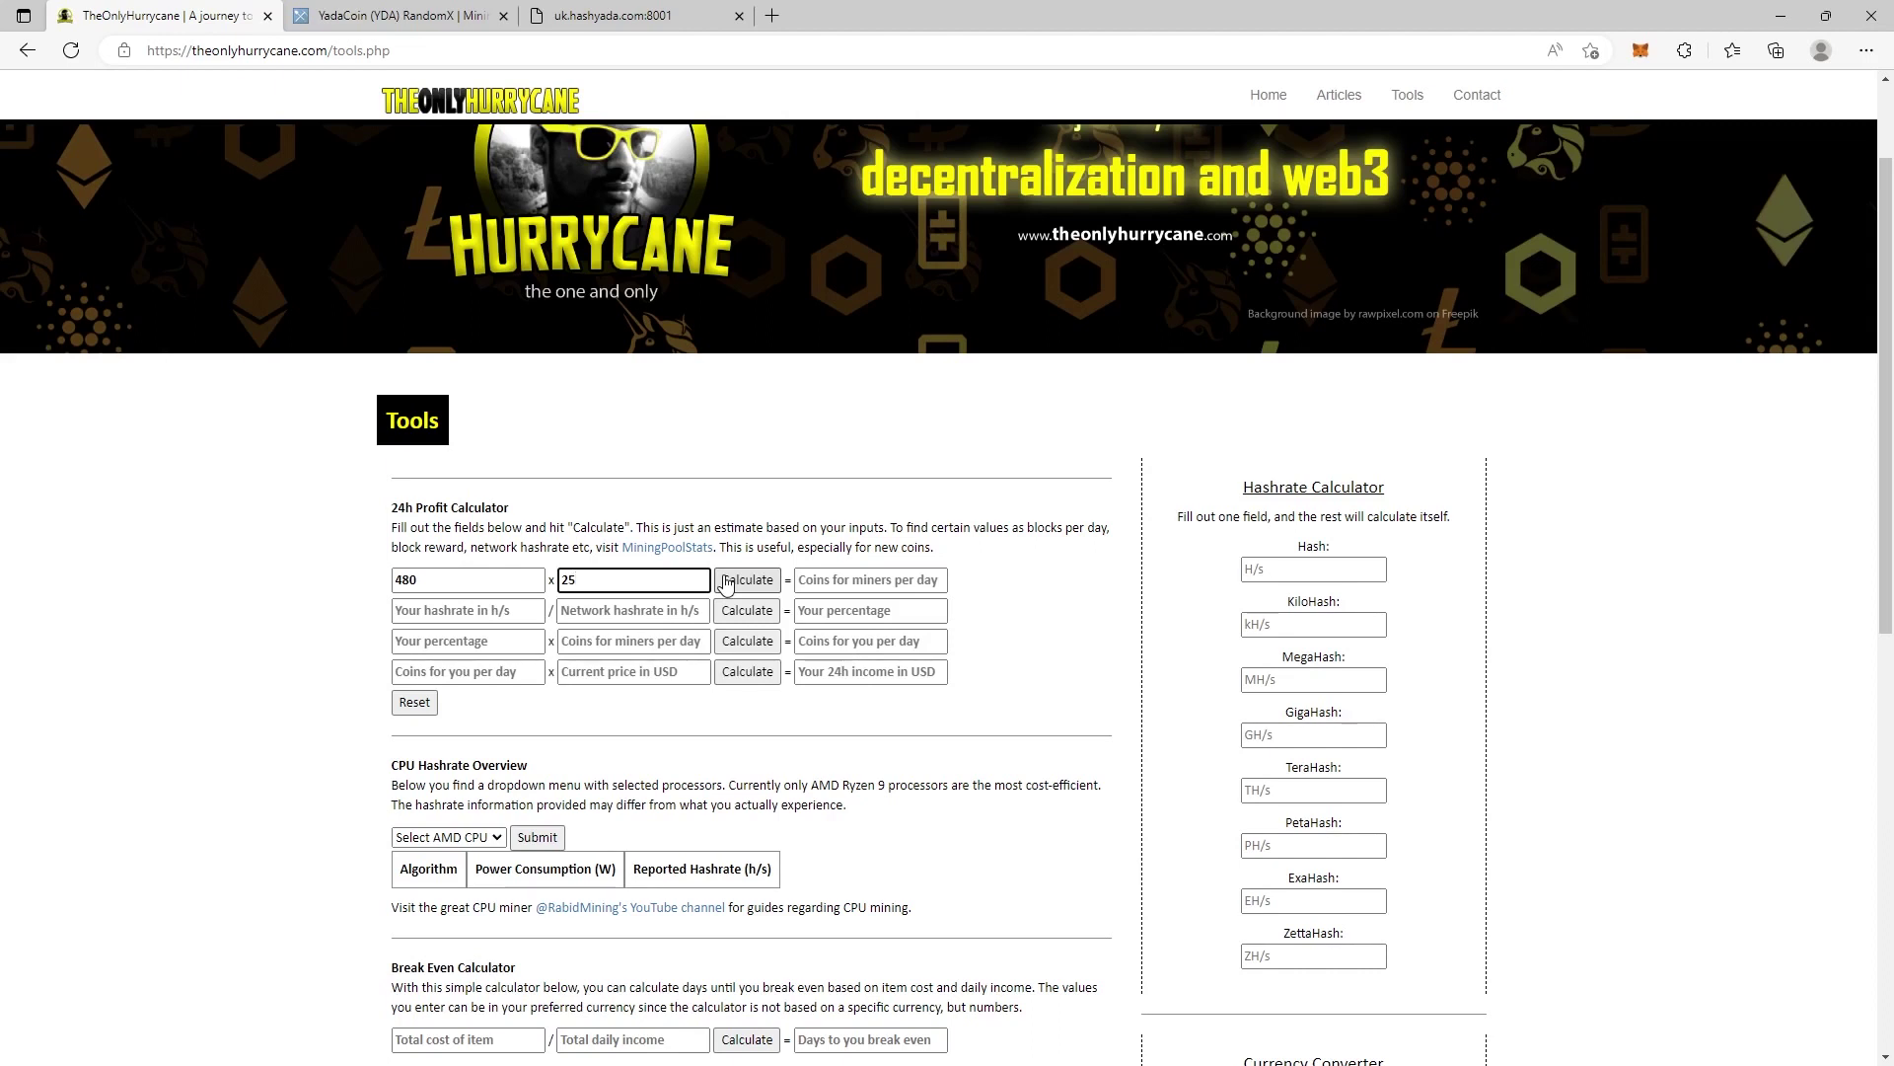
click(725, 584)
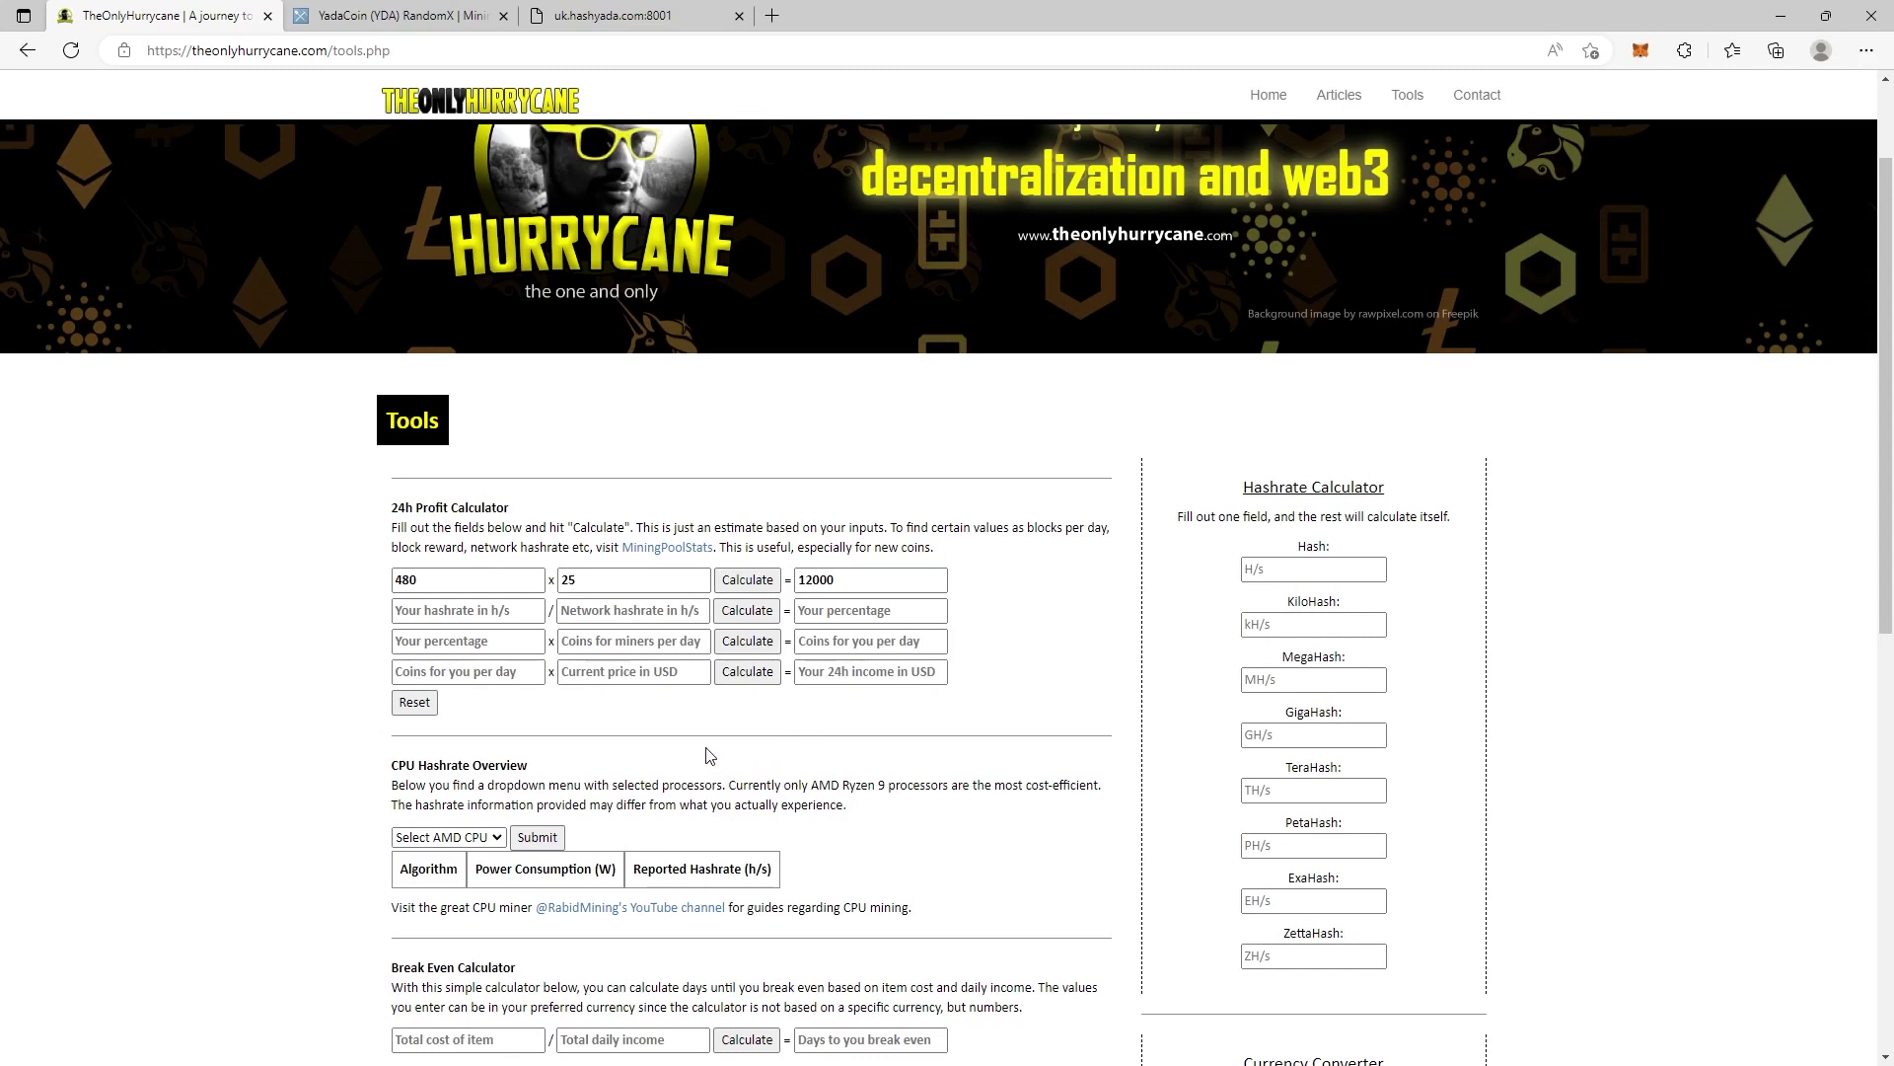
click(463, 616)
click(563, 613)
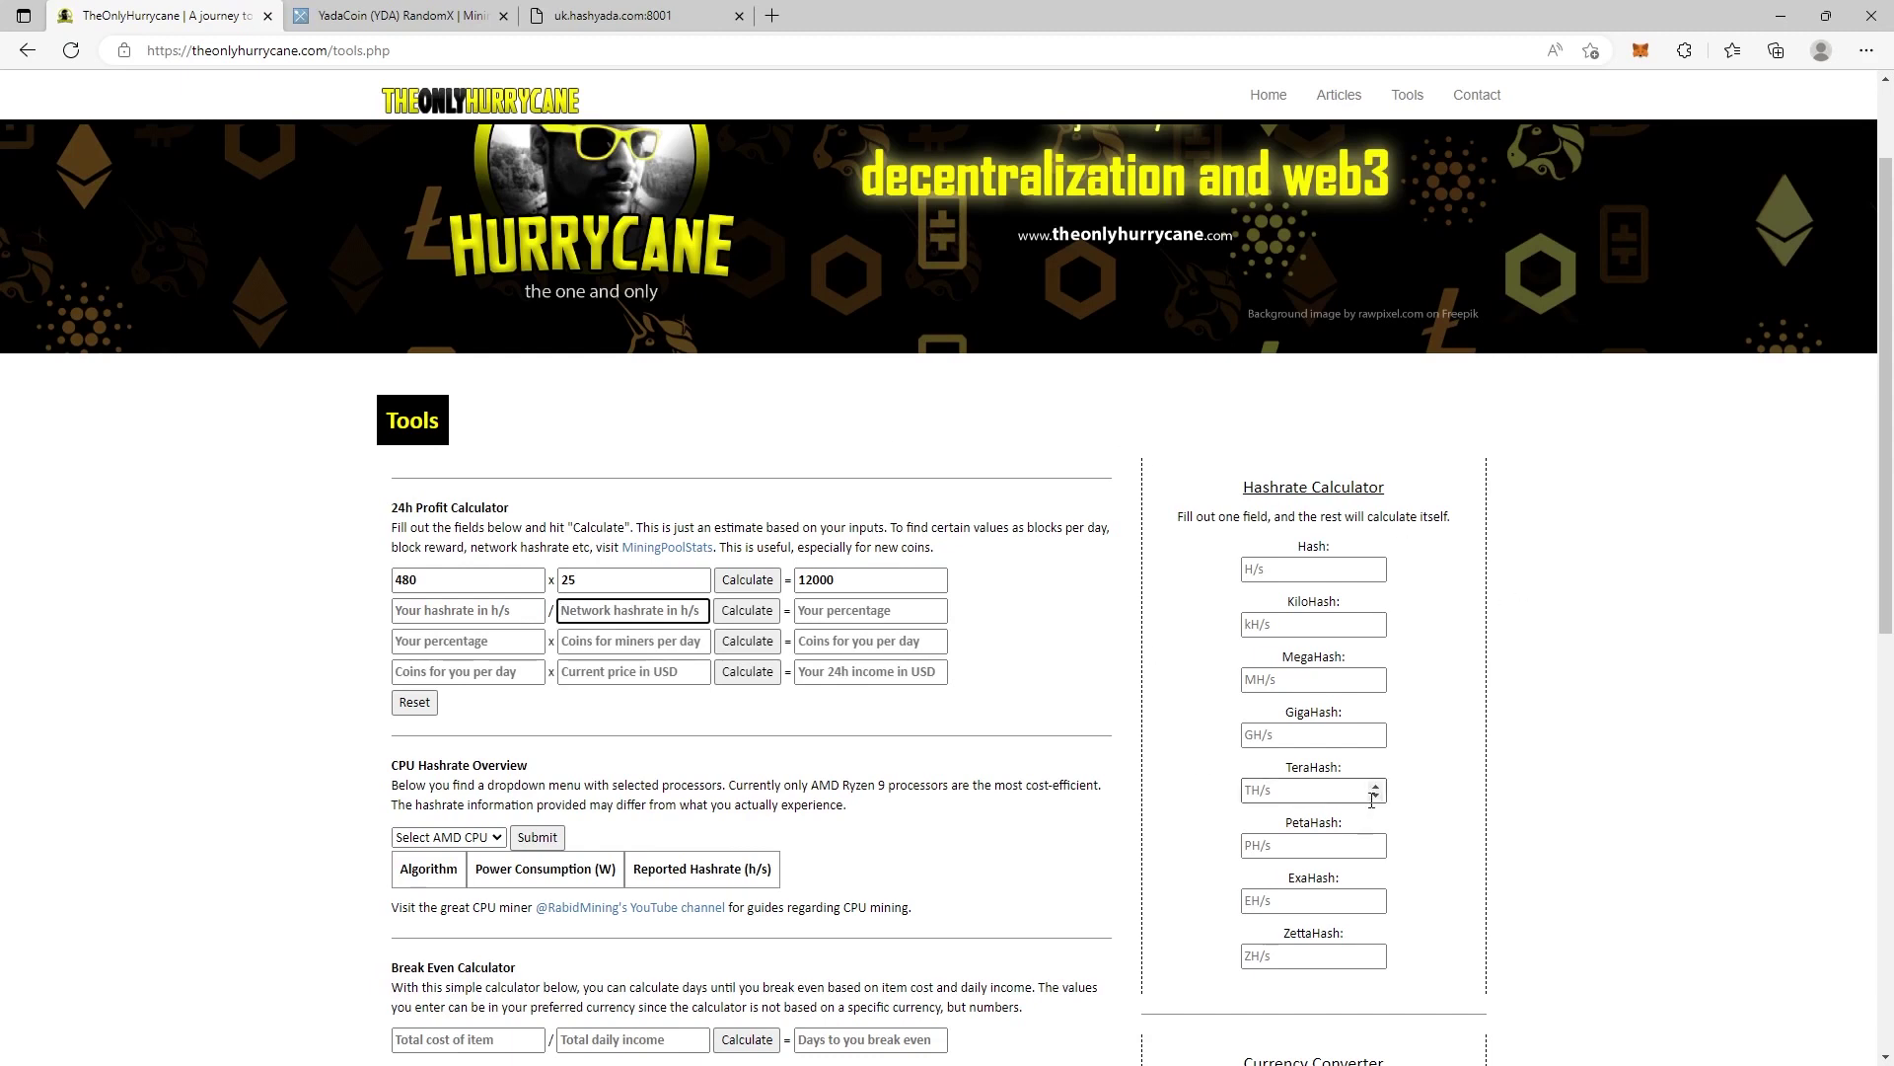
Convert 10 MH/s in the Hashrate Calculator, then delete the KiloHash value to reset it
click(1312, 674)
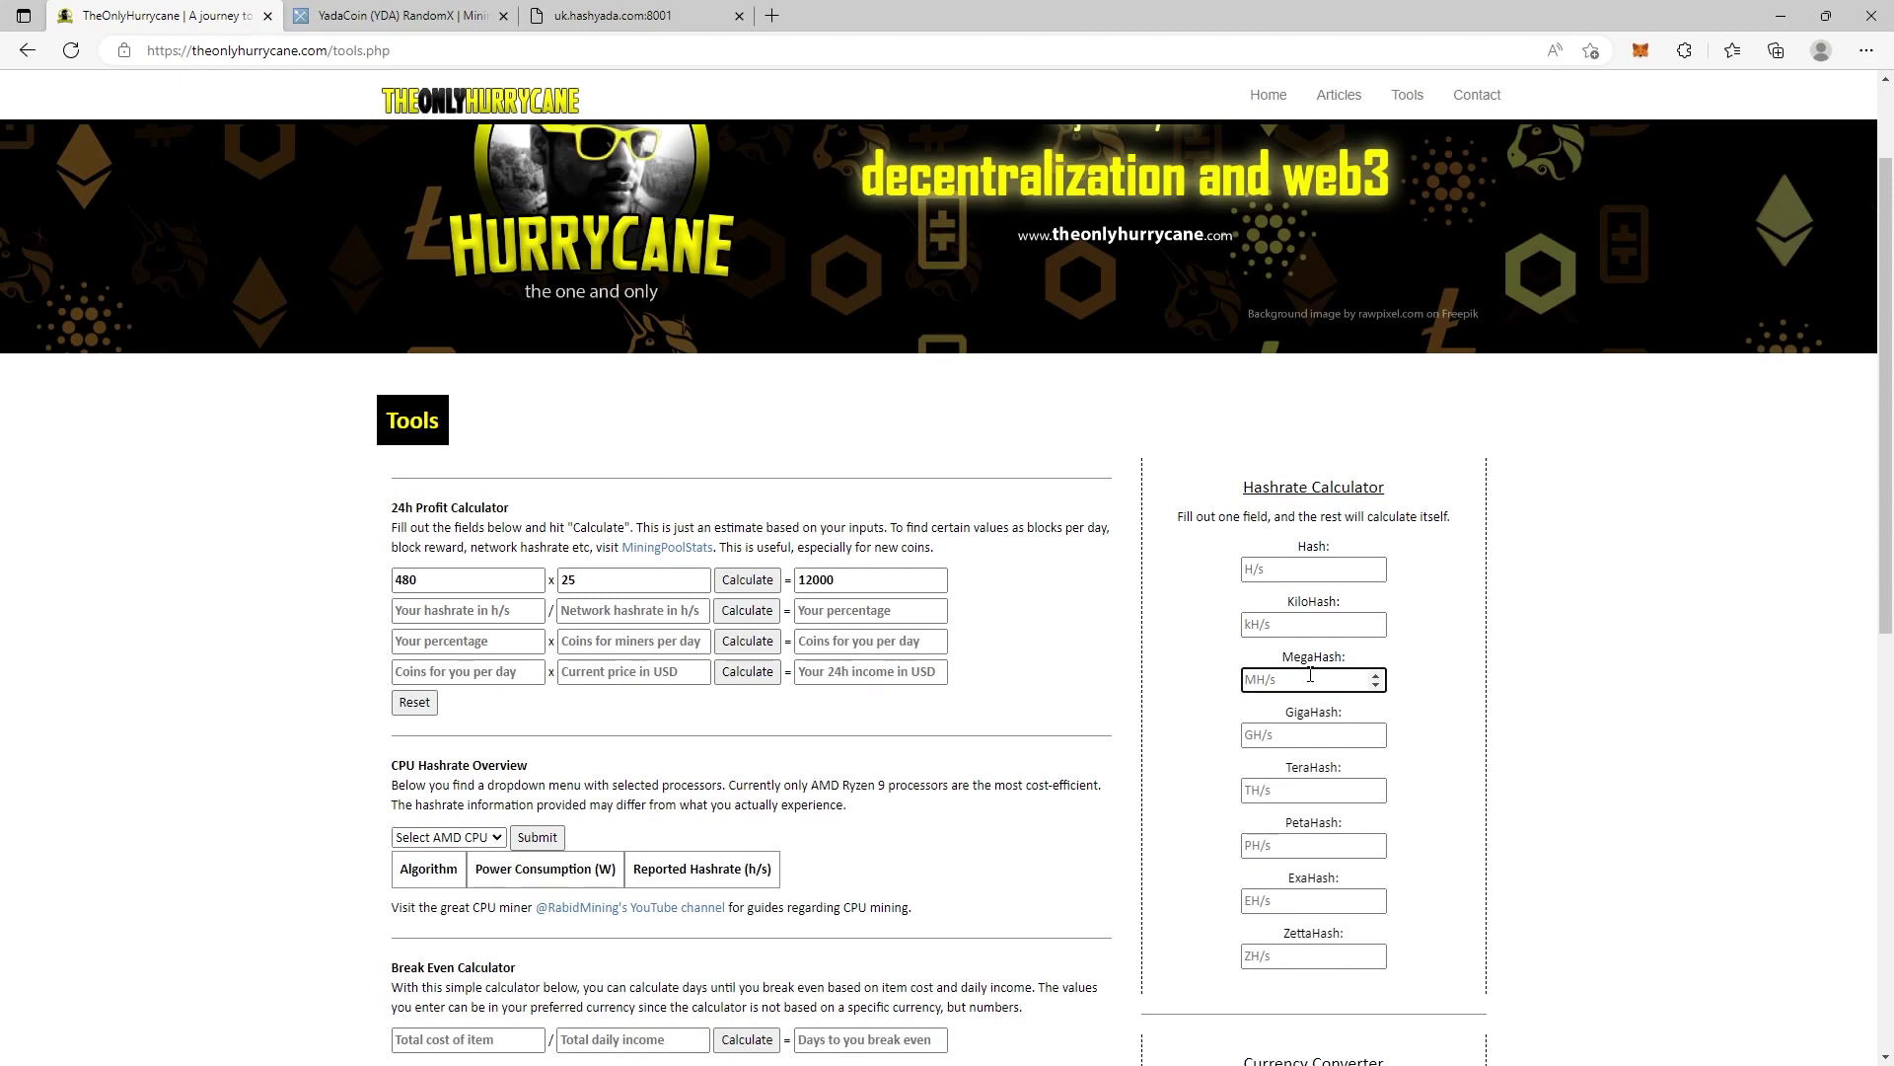
text(10)
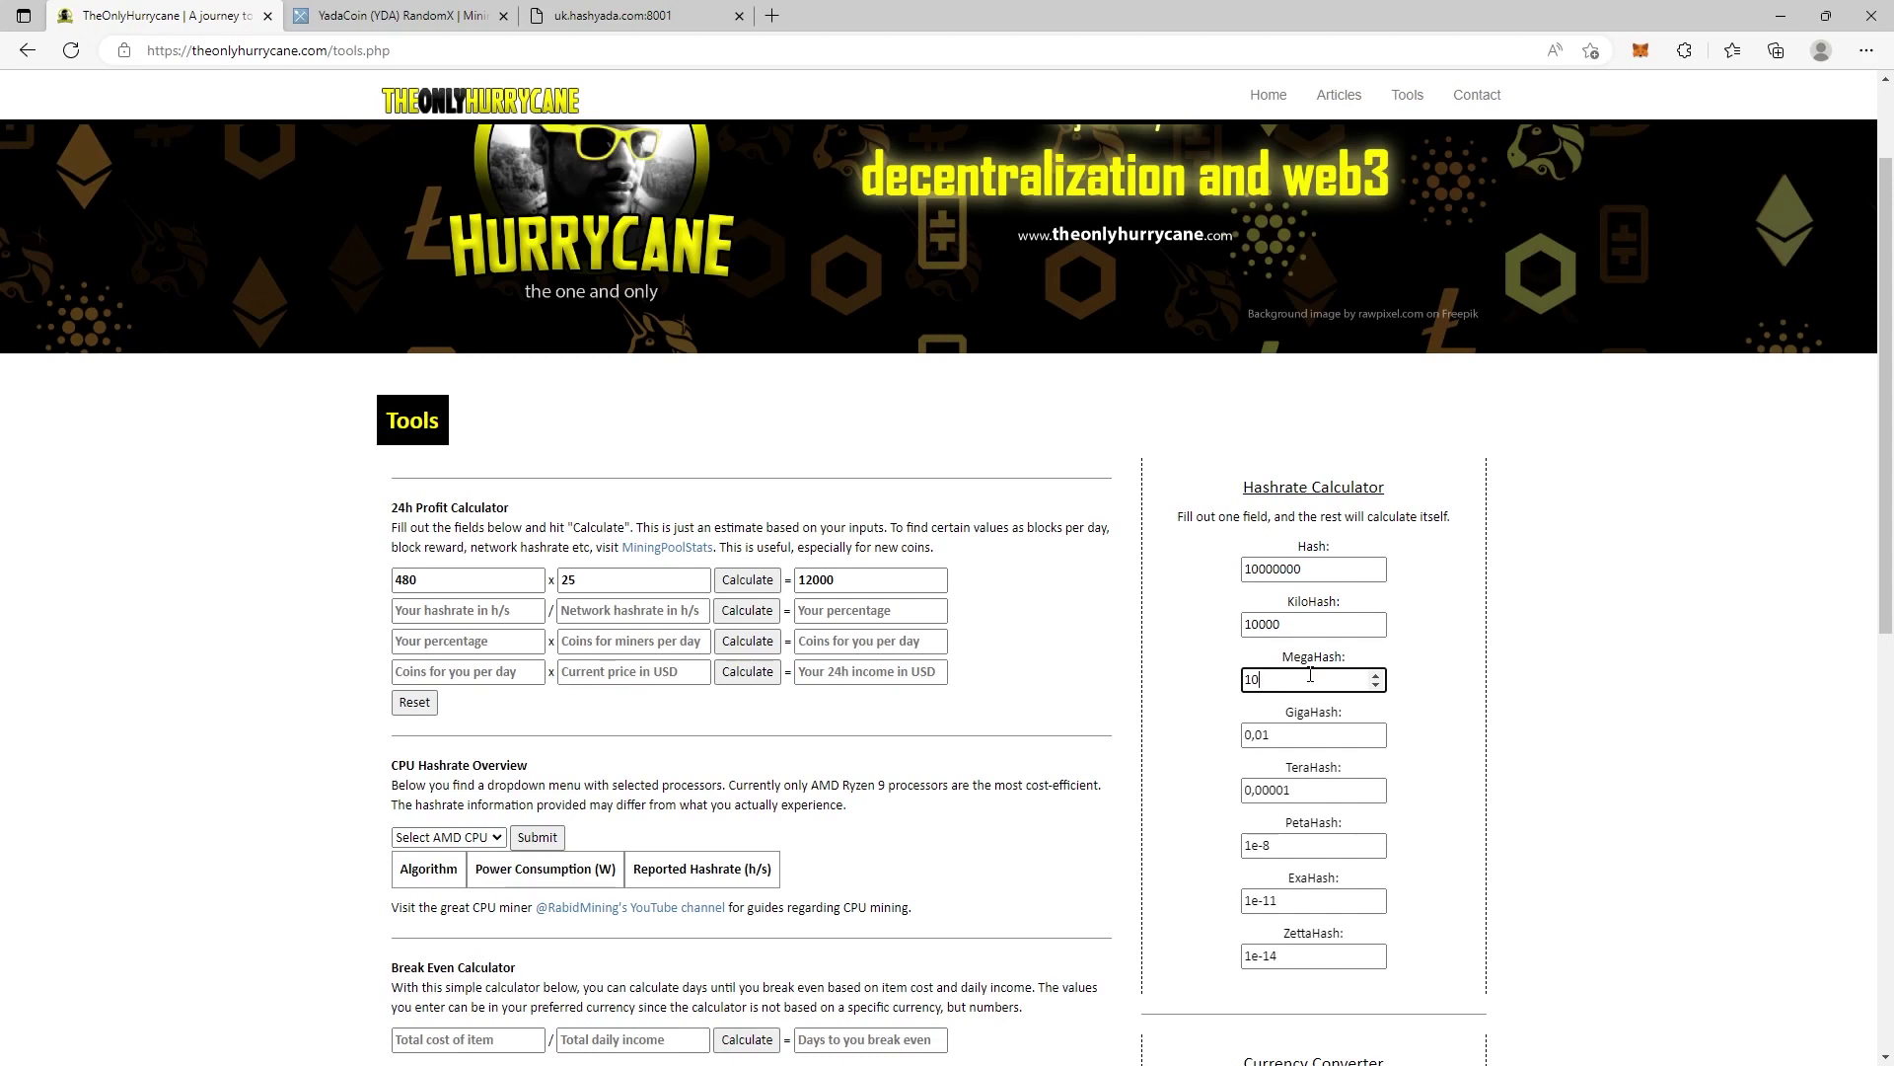
drag(1305, 570, 1226, 577)
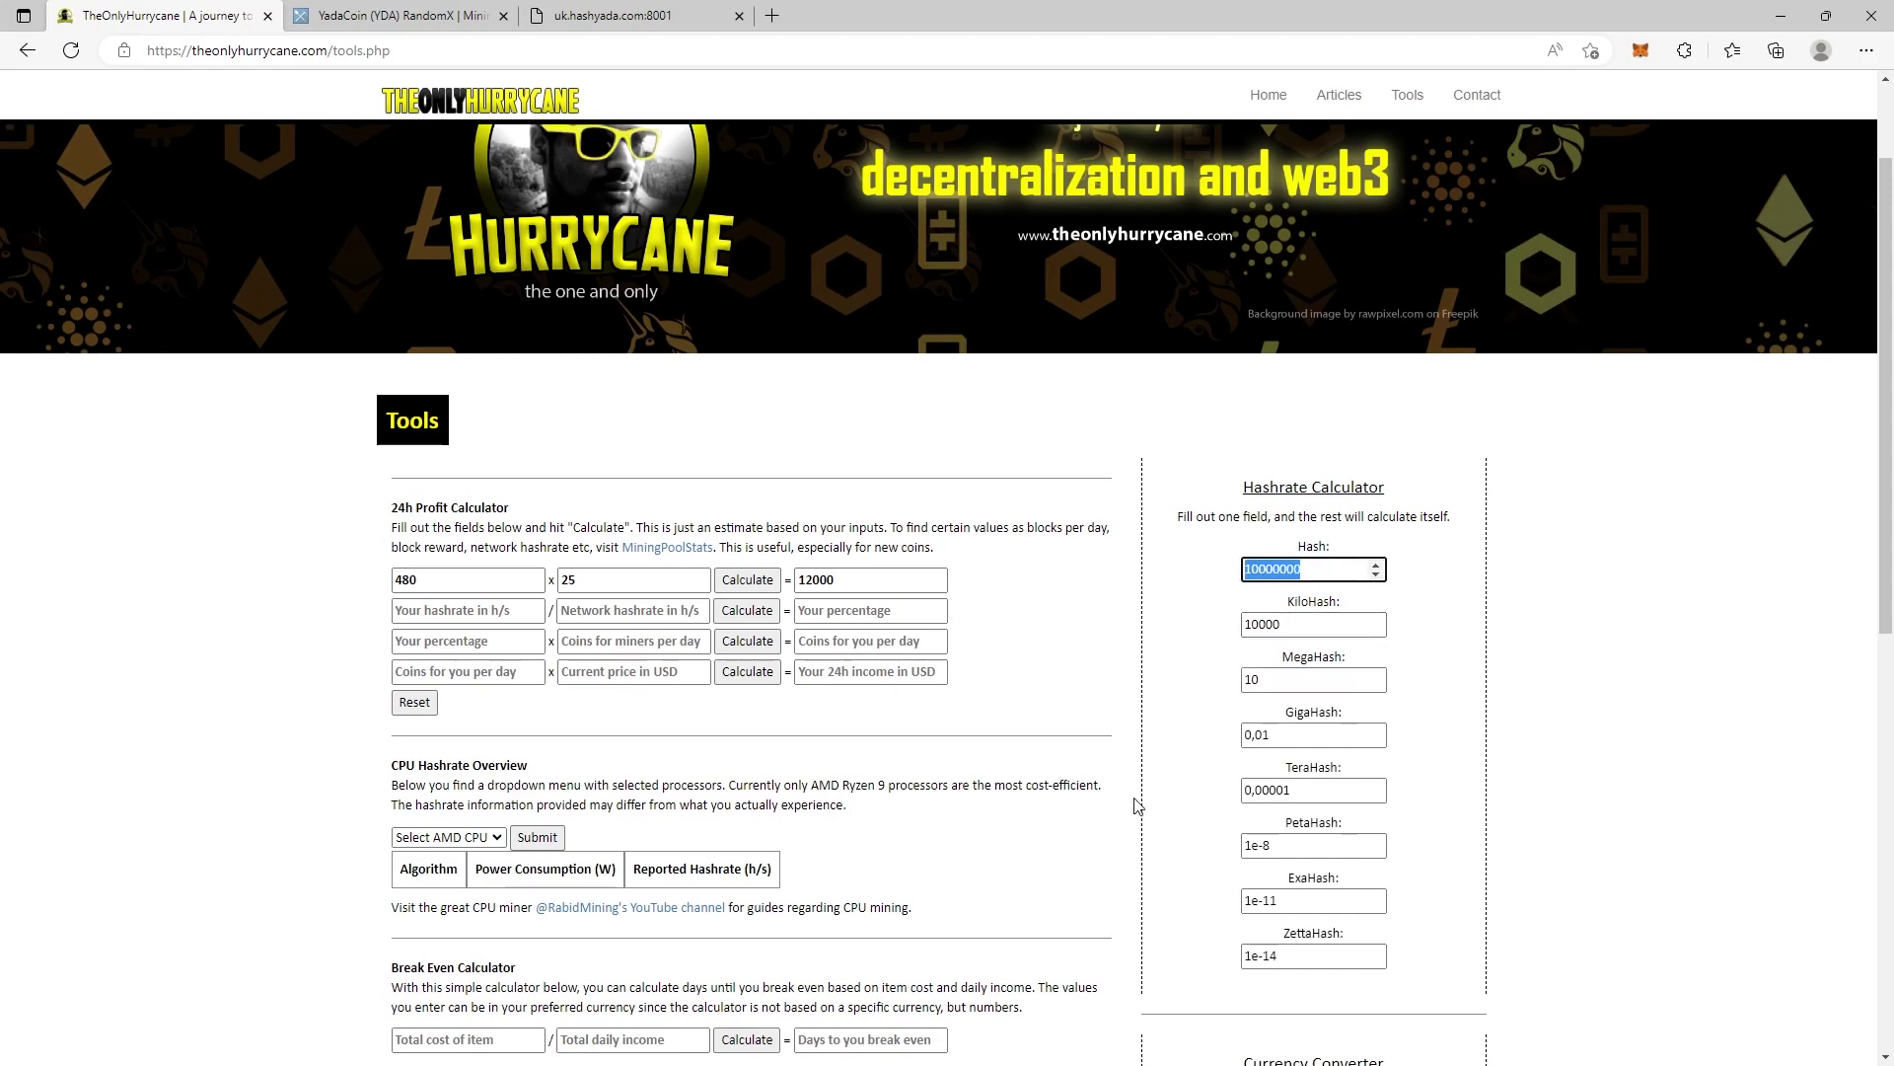
click(1254, 680)
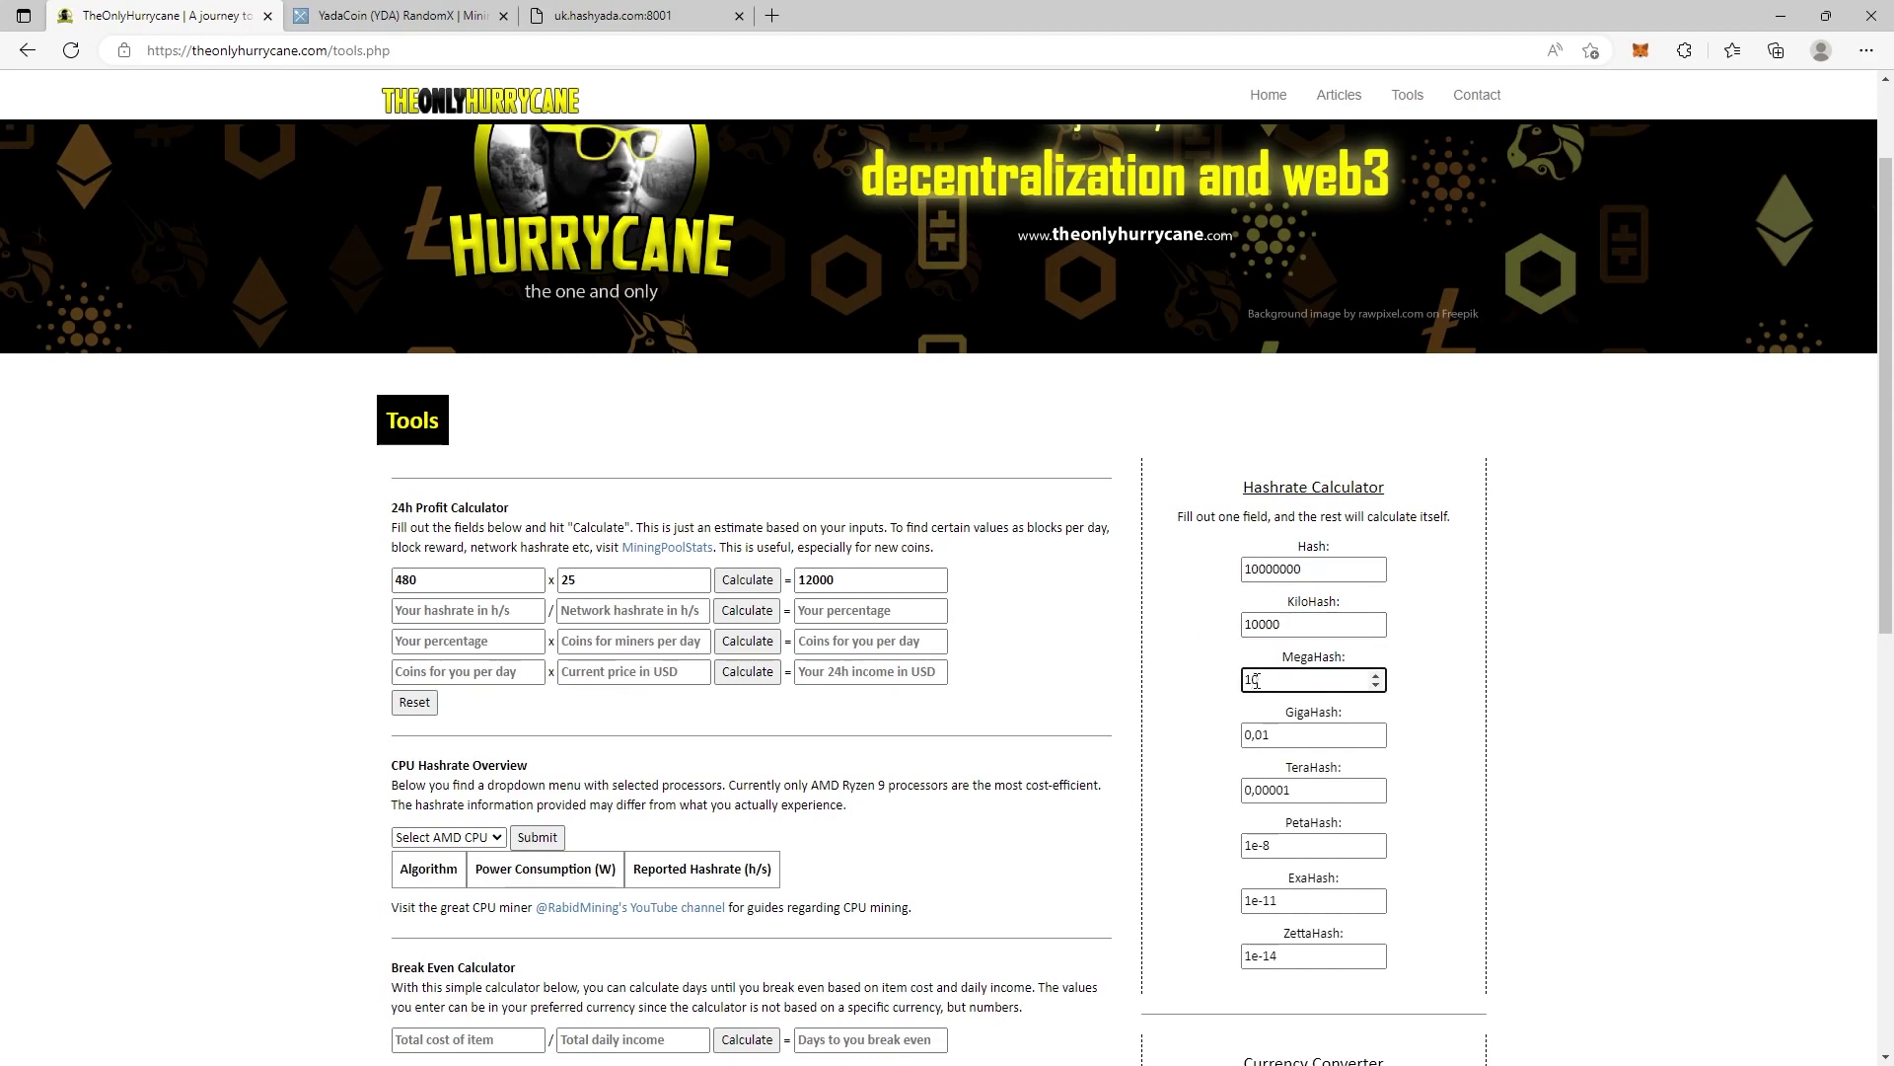
double_click(1290, 623)
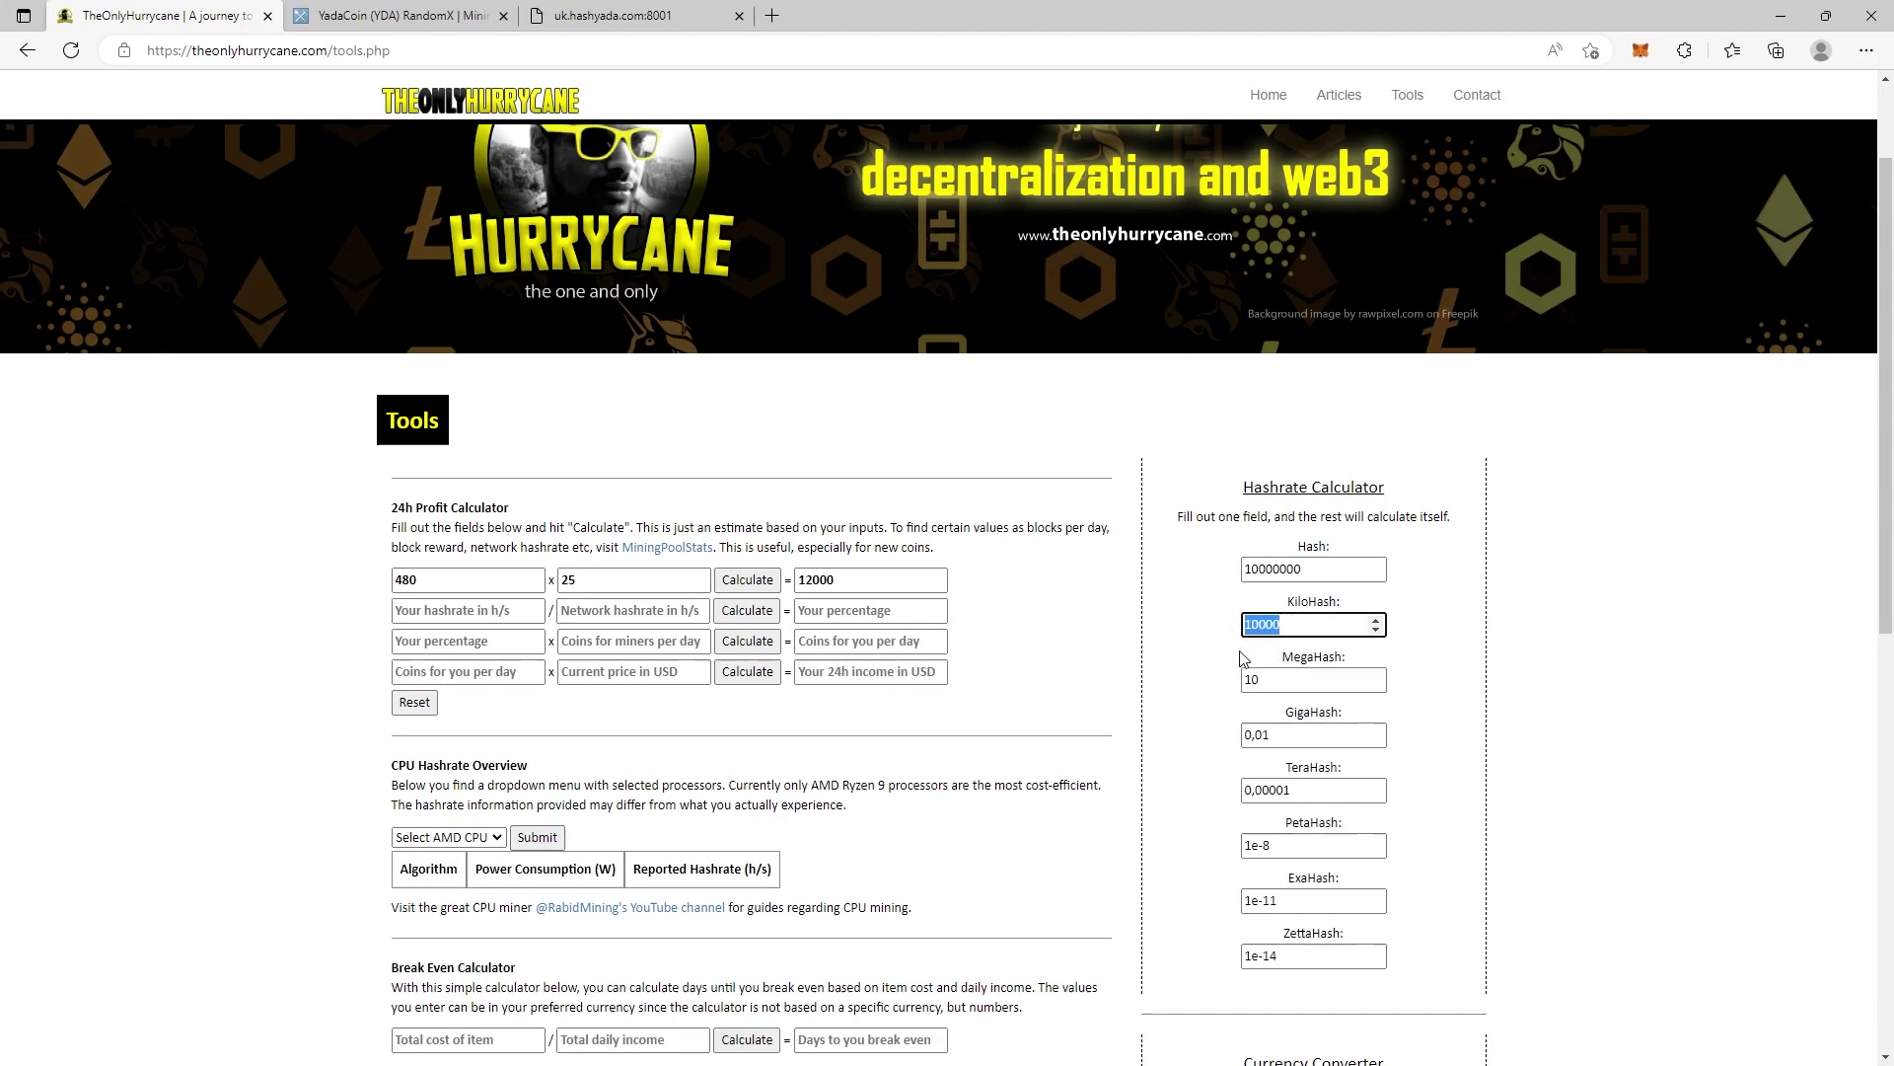
key(BackSpace)
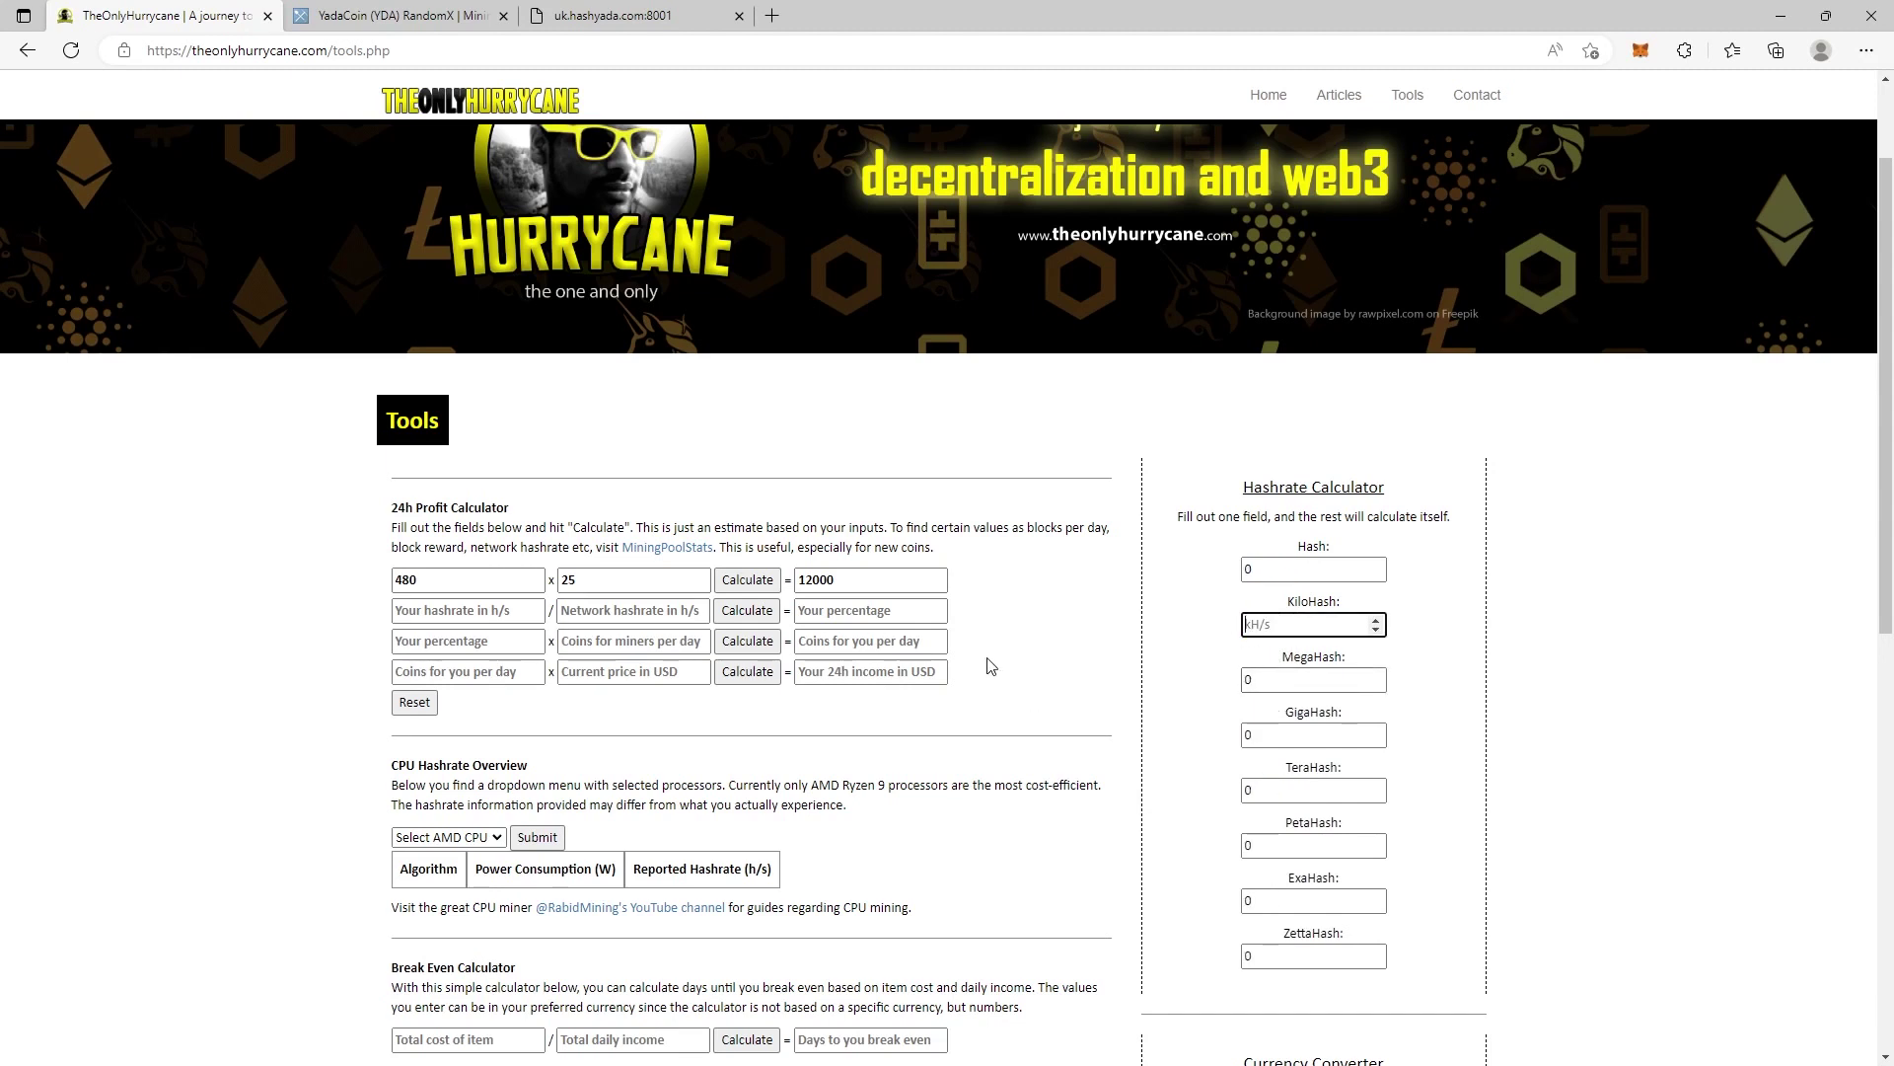
Enter 50000 as your own hashrate and bring up the hashyada pool stats tab
click(490, 613)
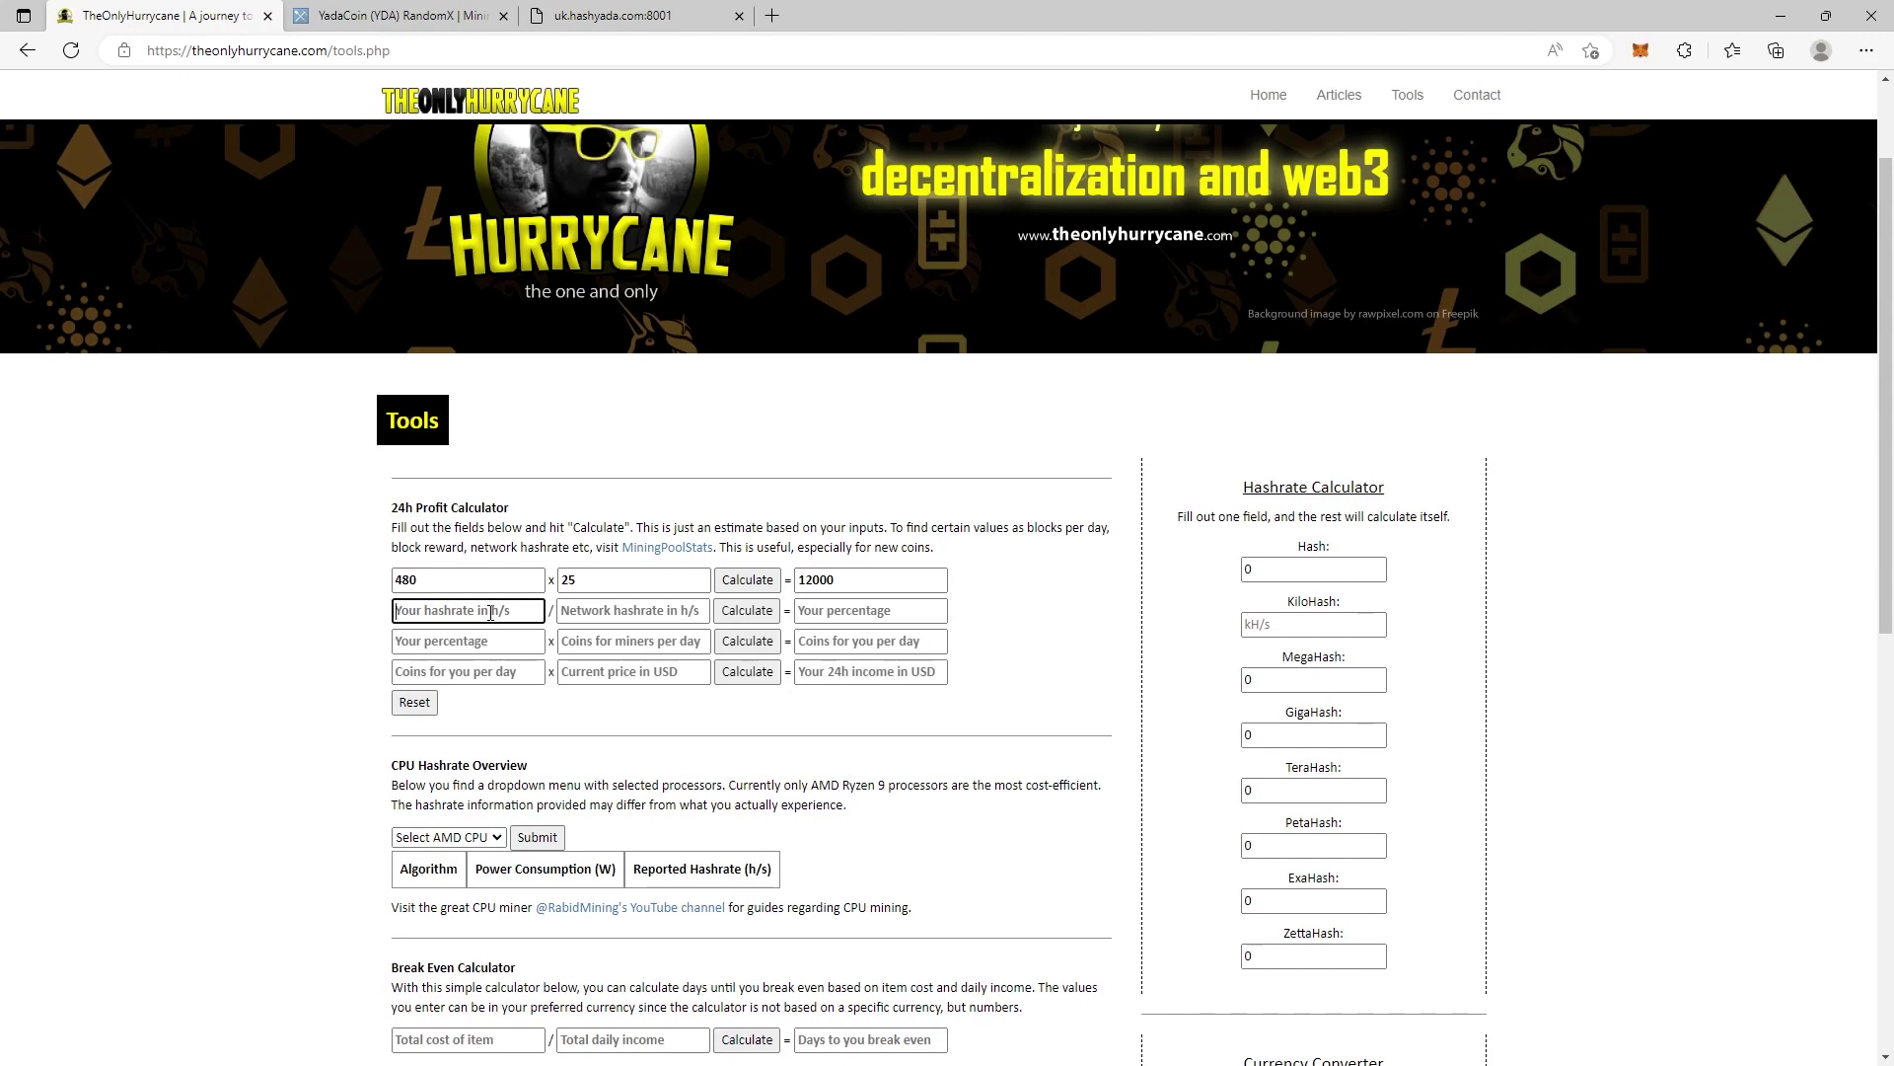
text(50000)
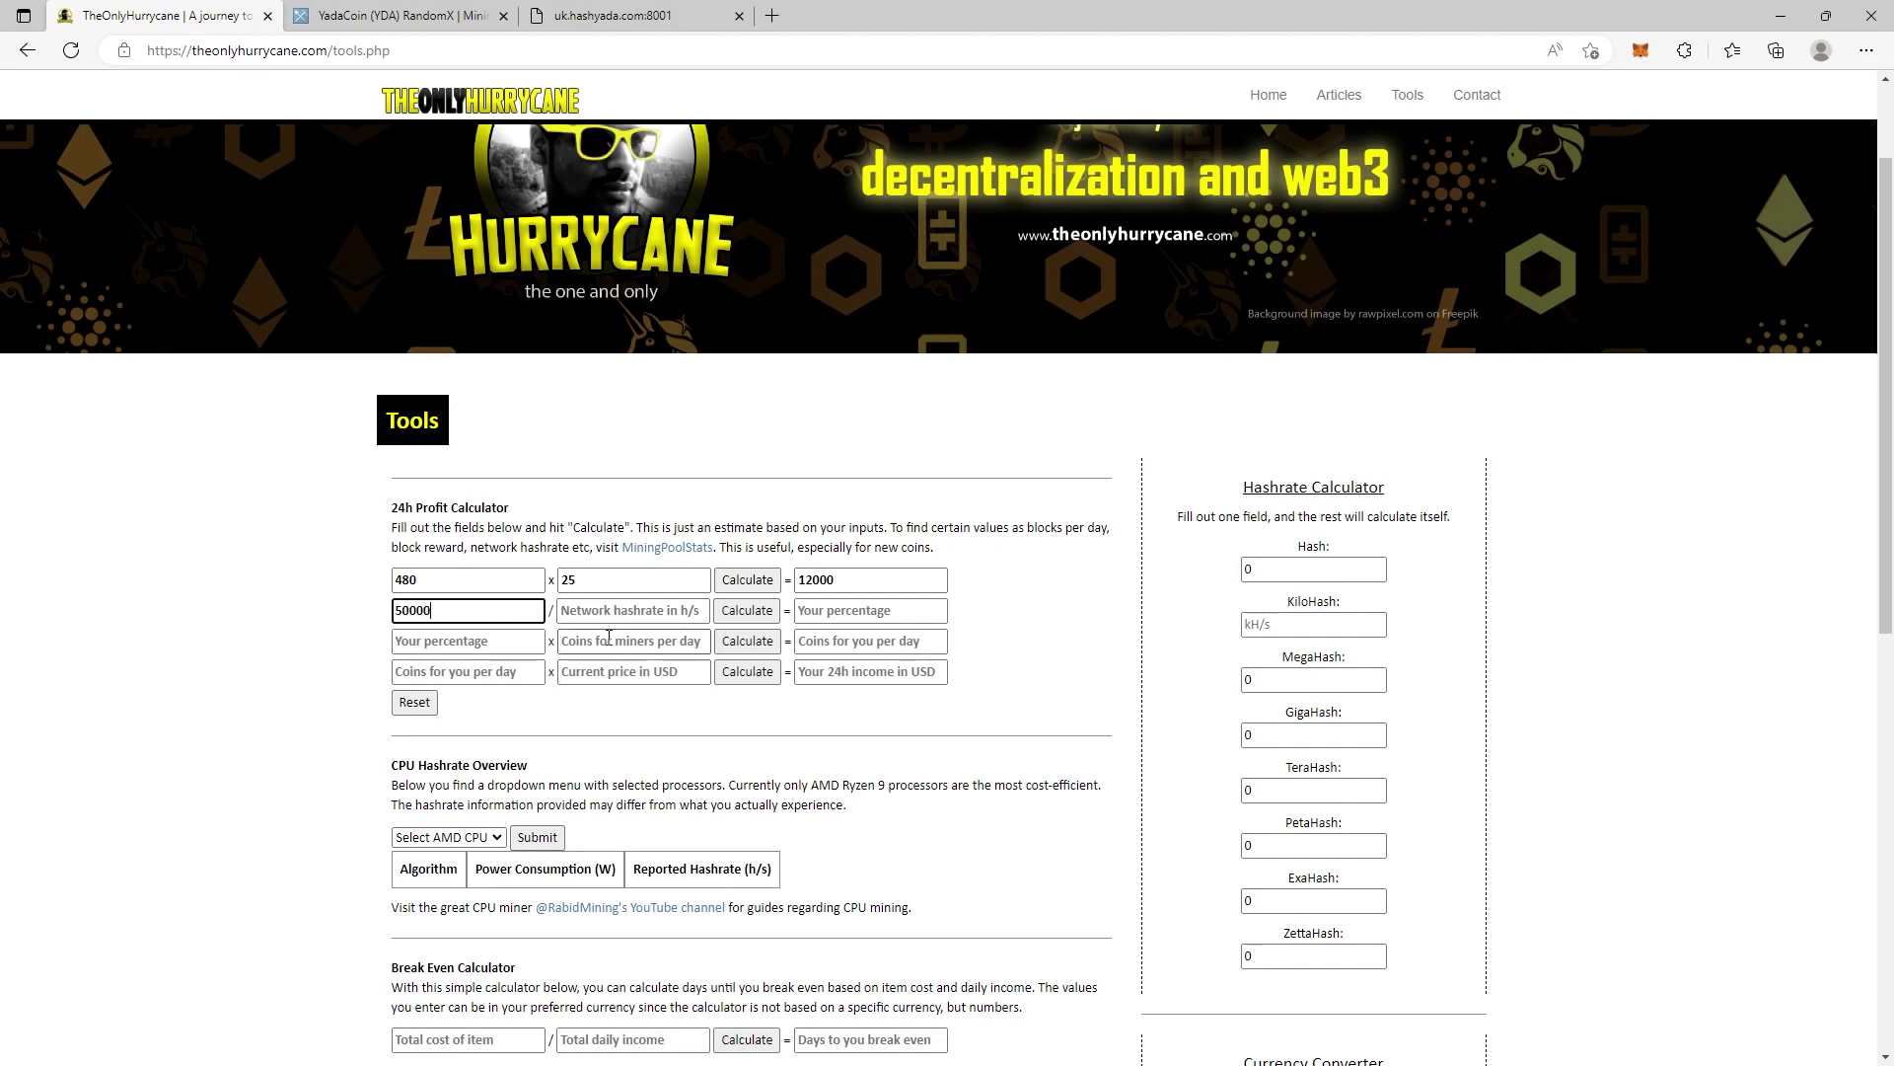
click(602, 15)
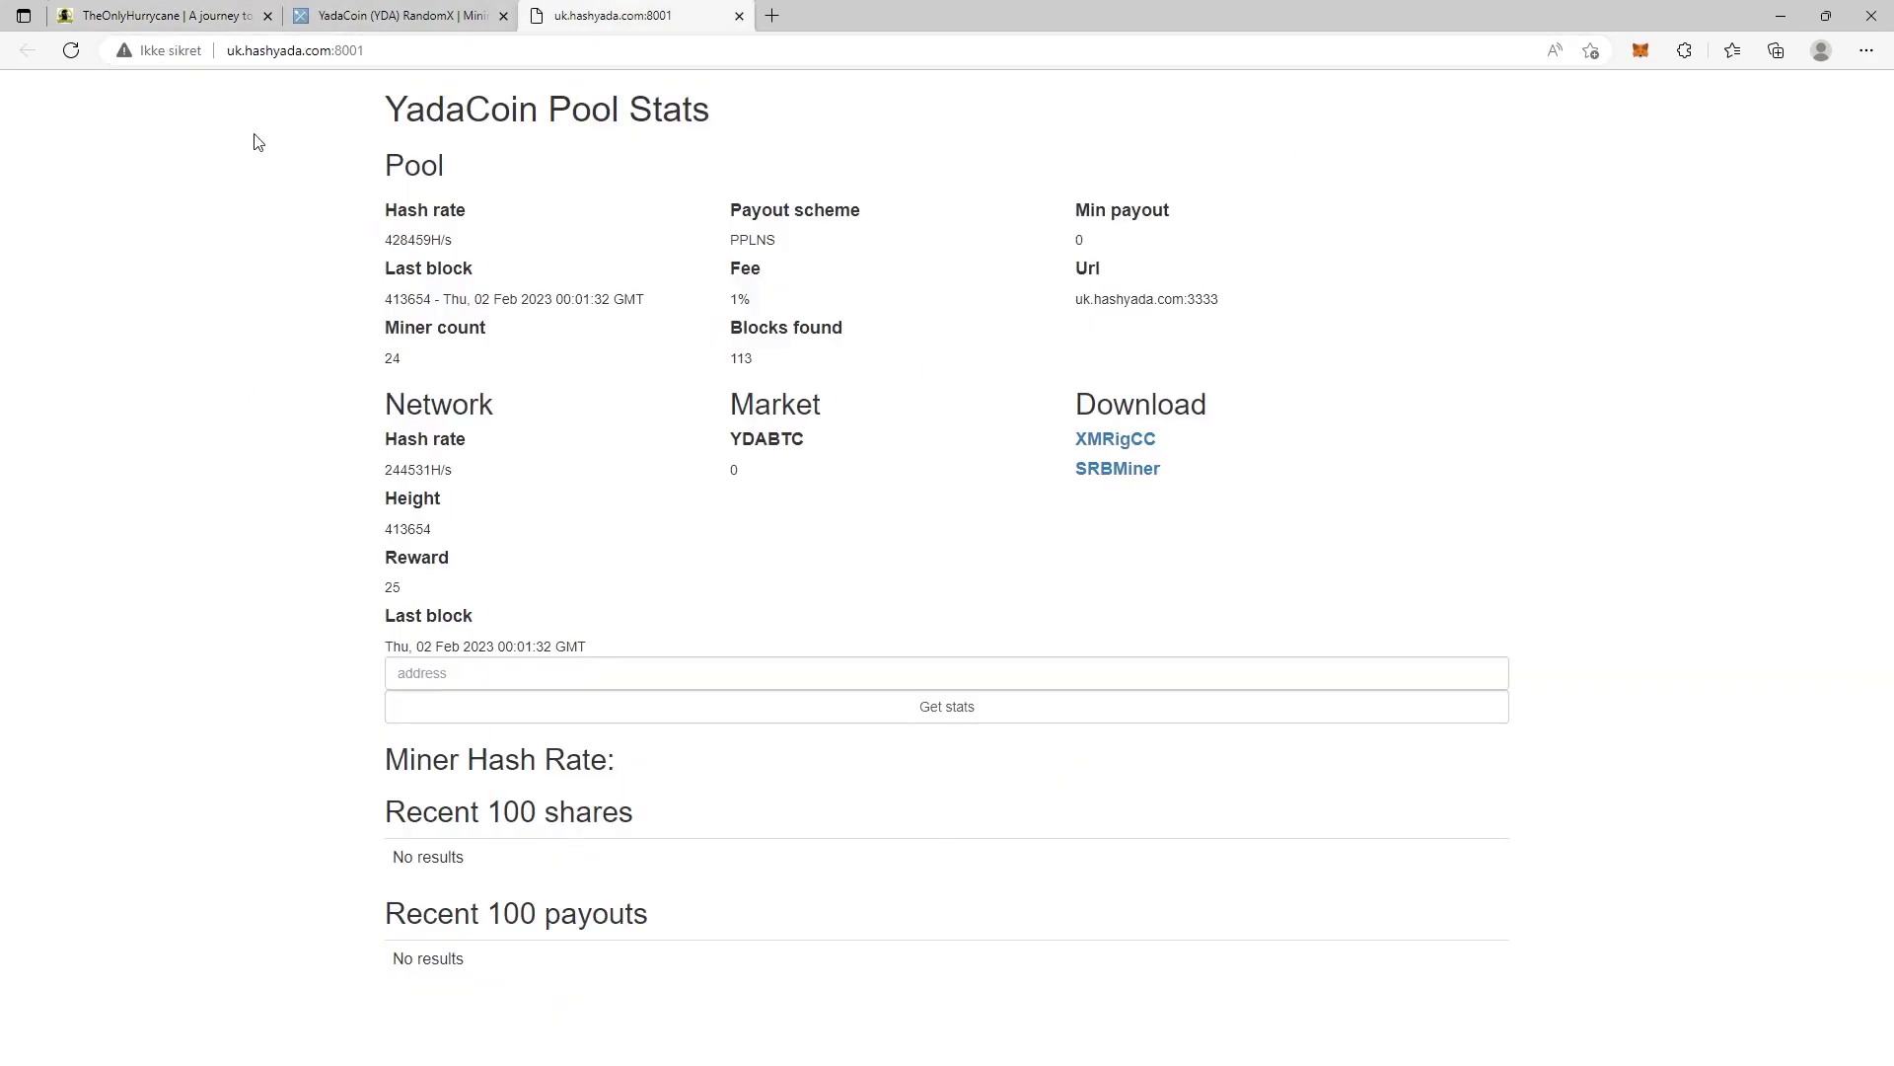
click(415, 14)
click(158, 15)
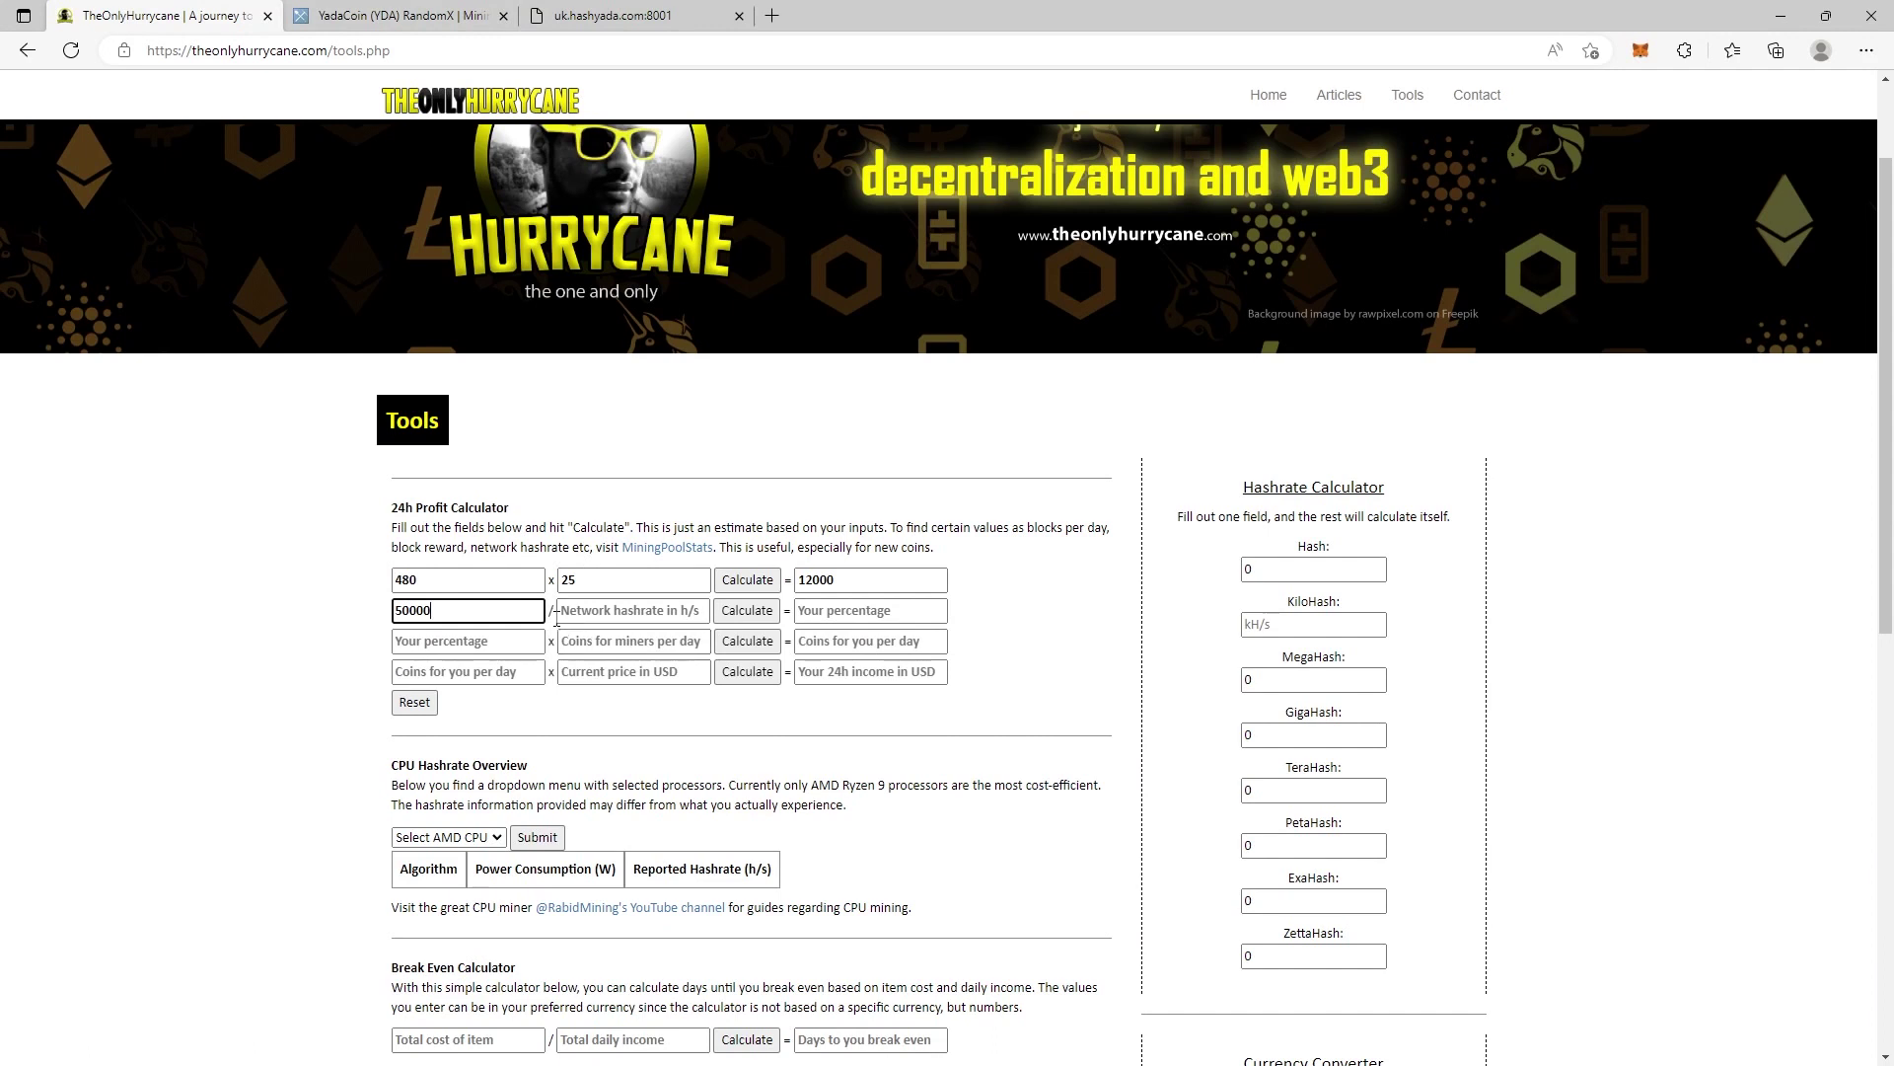
click(593, 15)
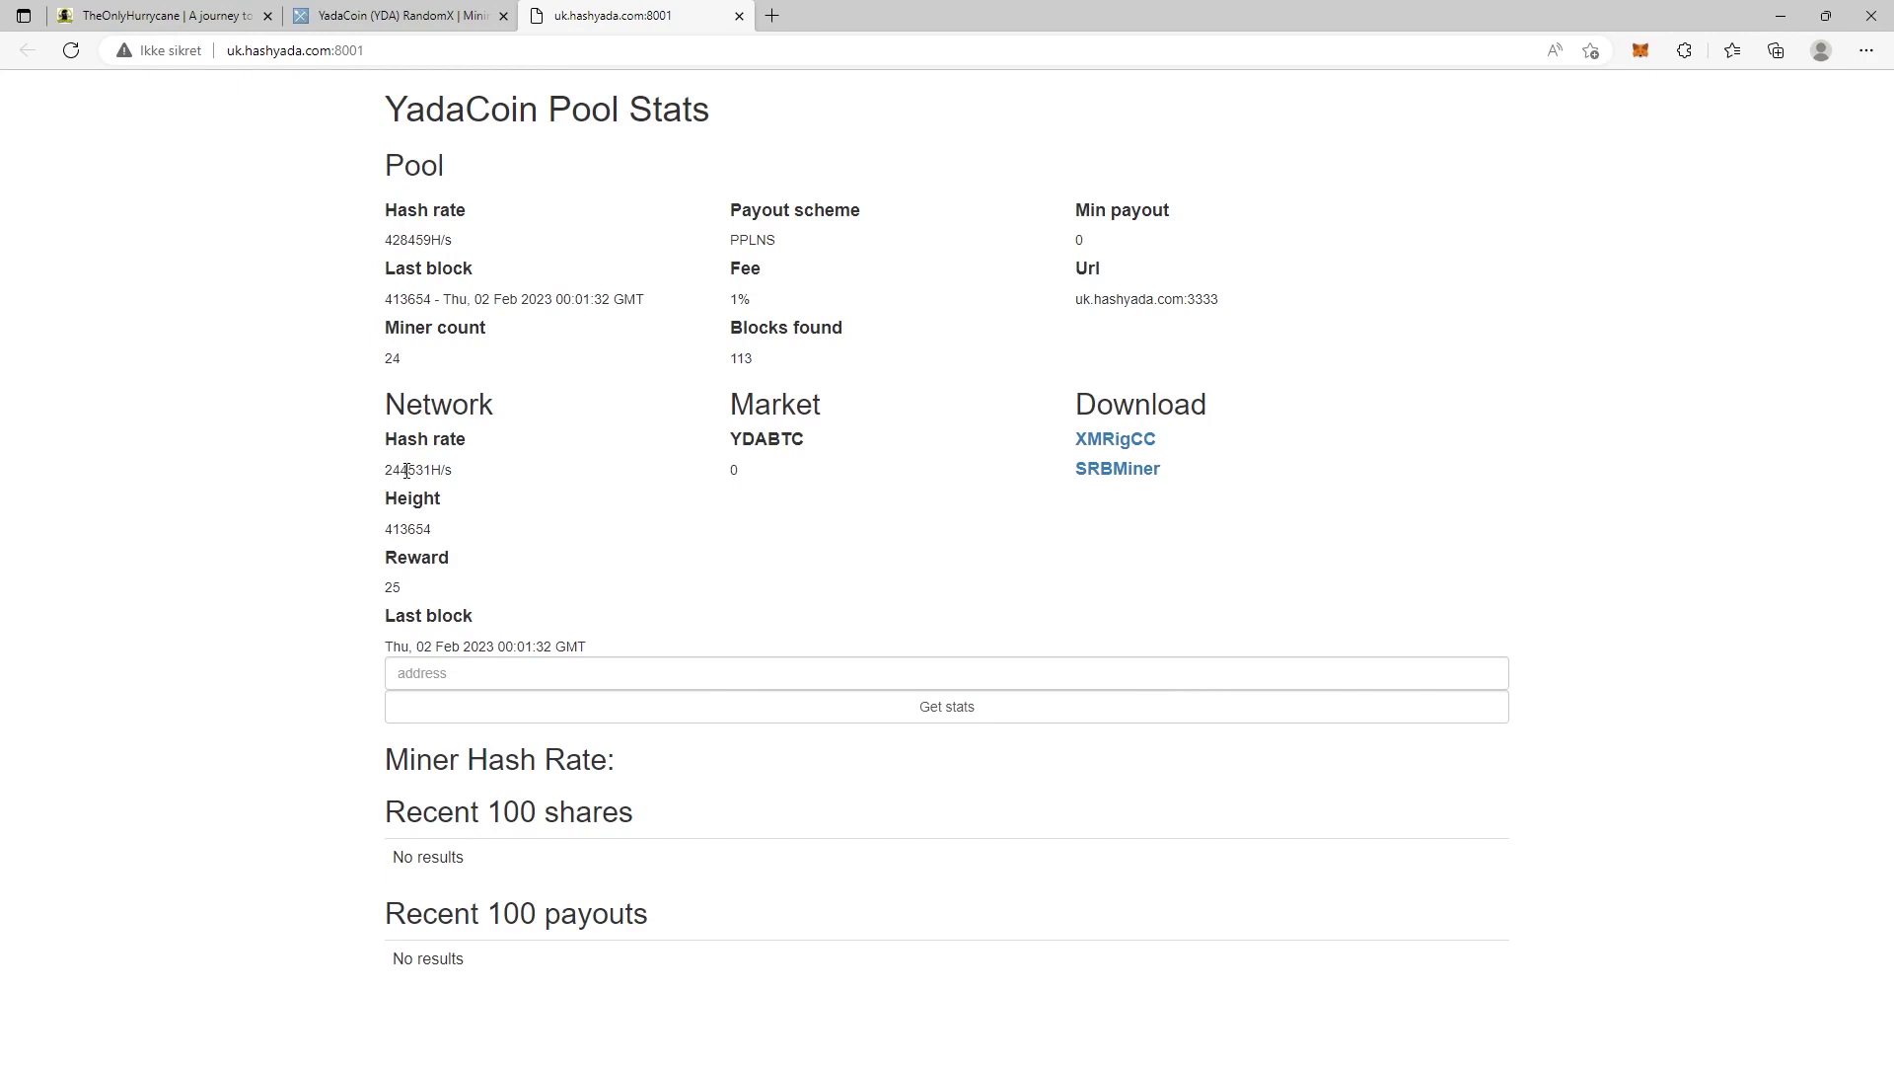
Paste the 244531 network hash rate into Network hashrate and calculate 0.2044730524964115
drag(431, 469, 385, 470)
key(ctrl+c)
click(309, 8)
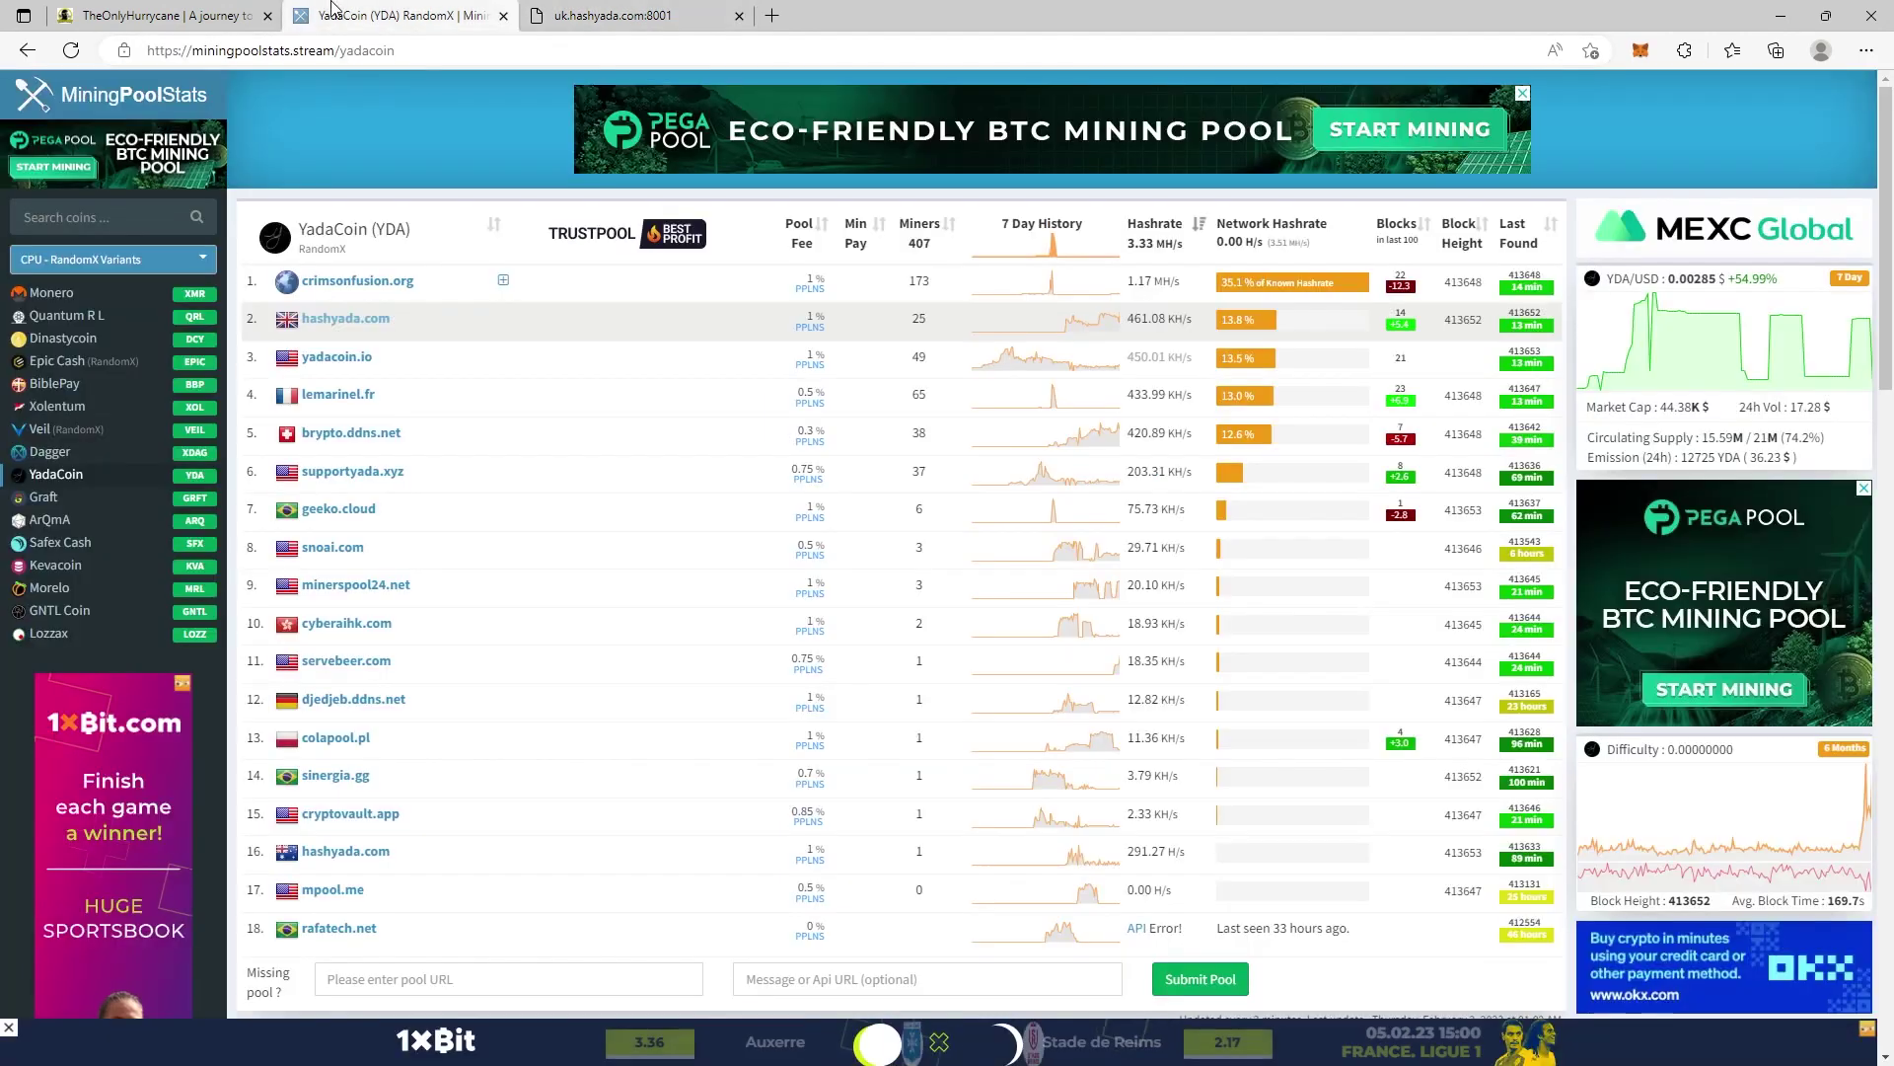
click(158, 14)
key(Tab)
key(ctrl+v)
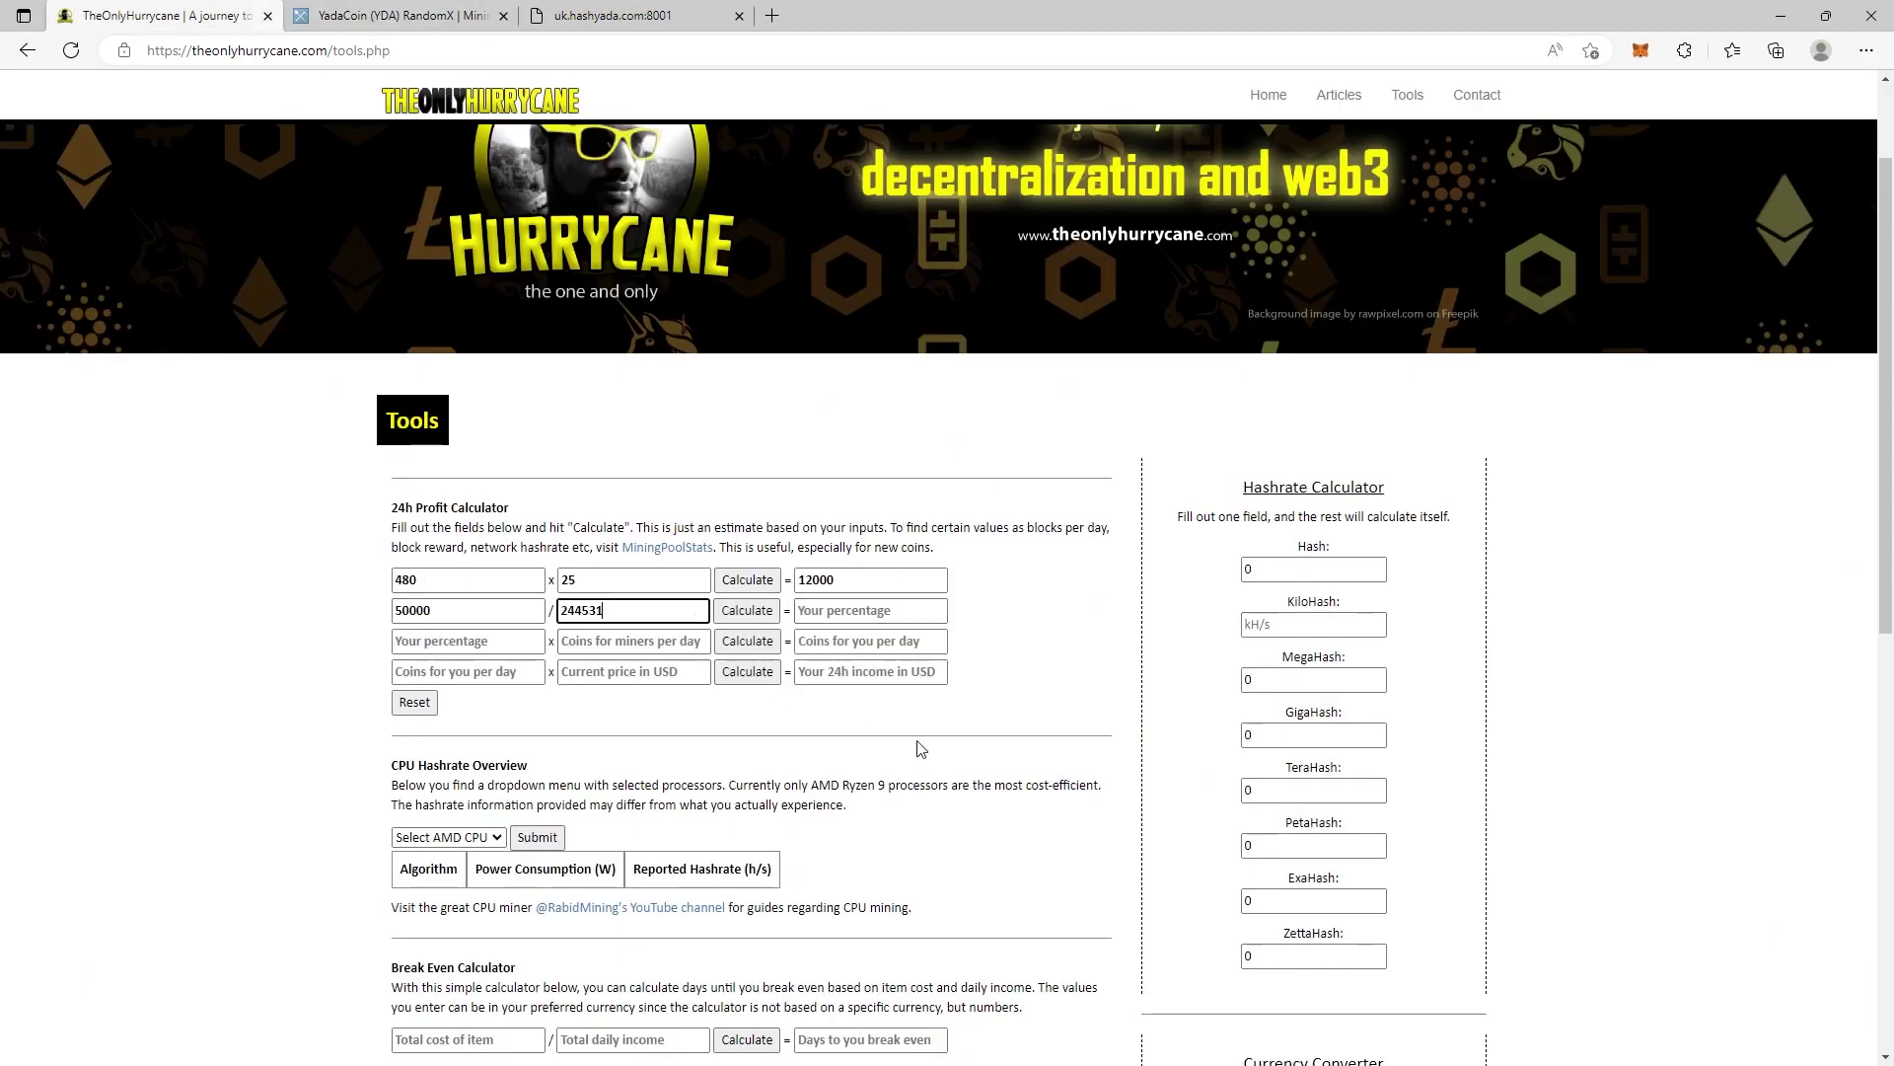
click(754, 617)
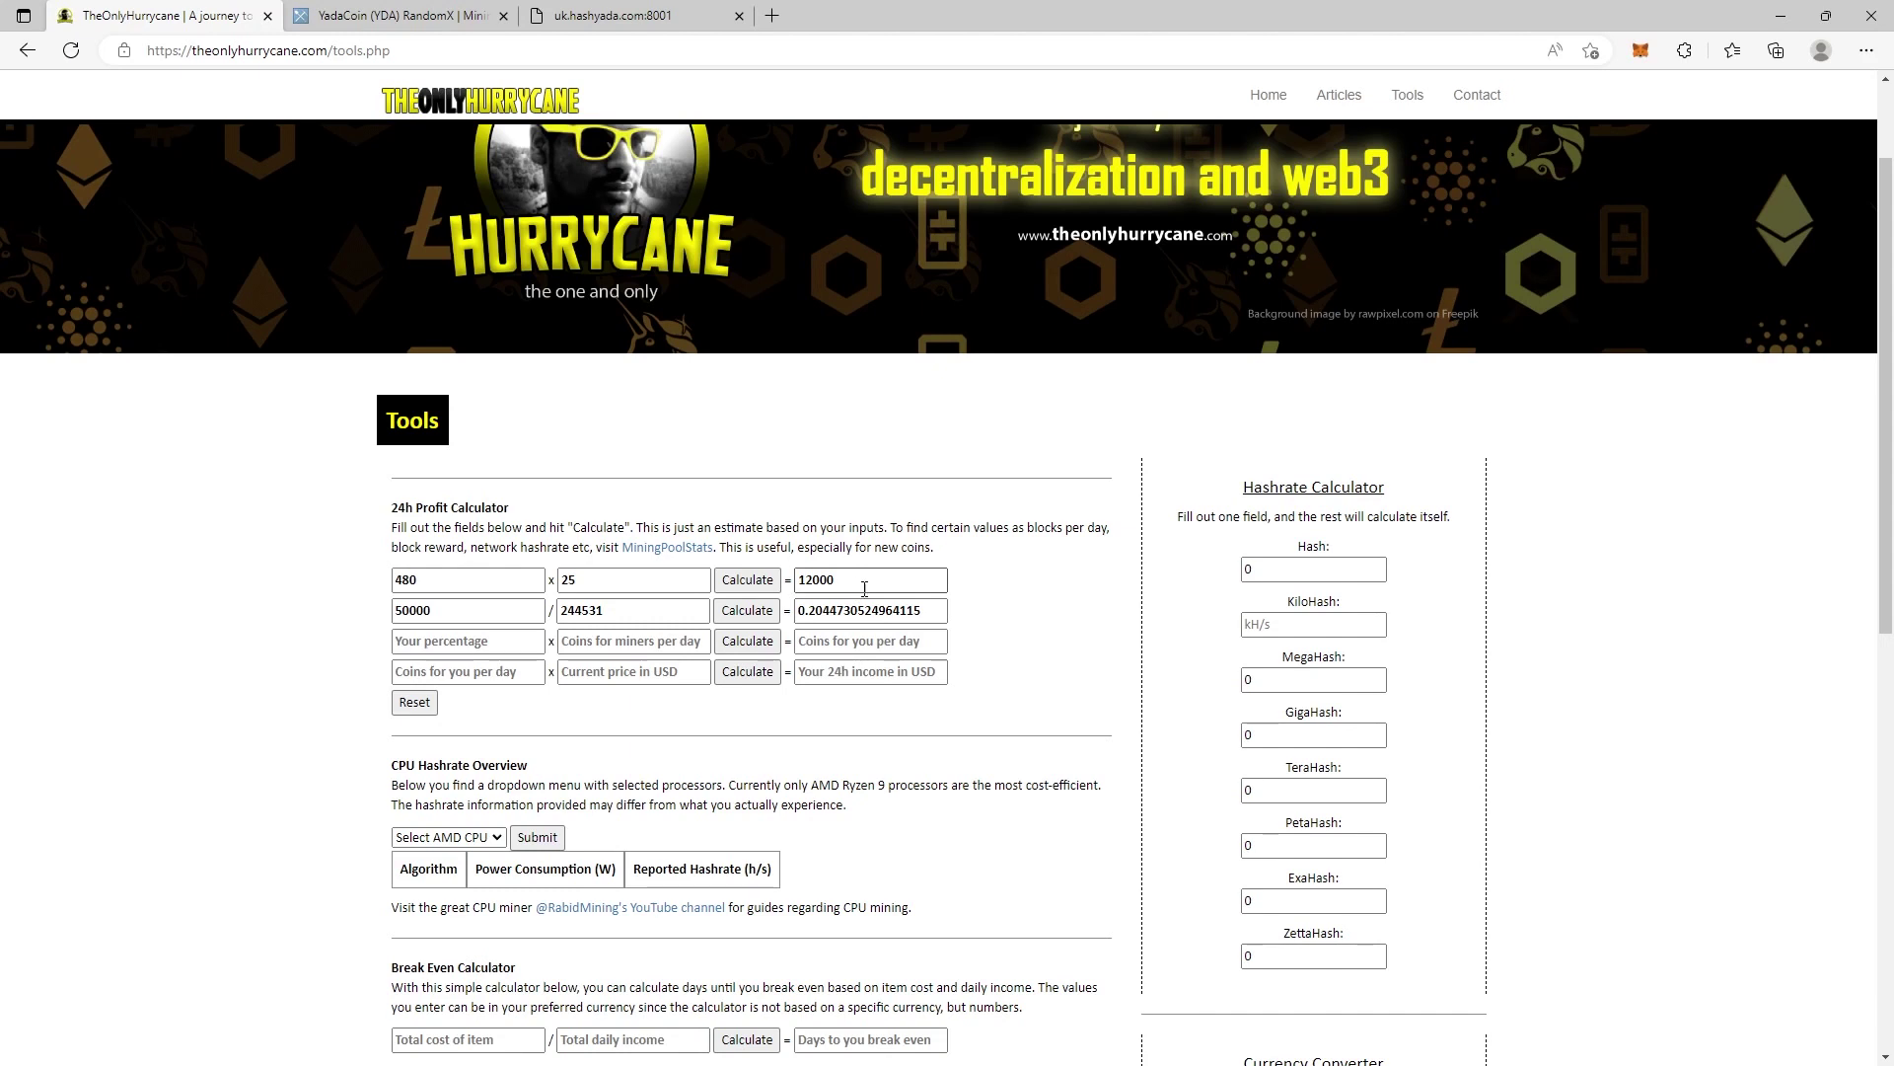
Enter share 0.2044730524964115 and 12000 miner coins per day into row three and calculate
double_click(888, 612)
key(ctrl+c)
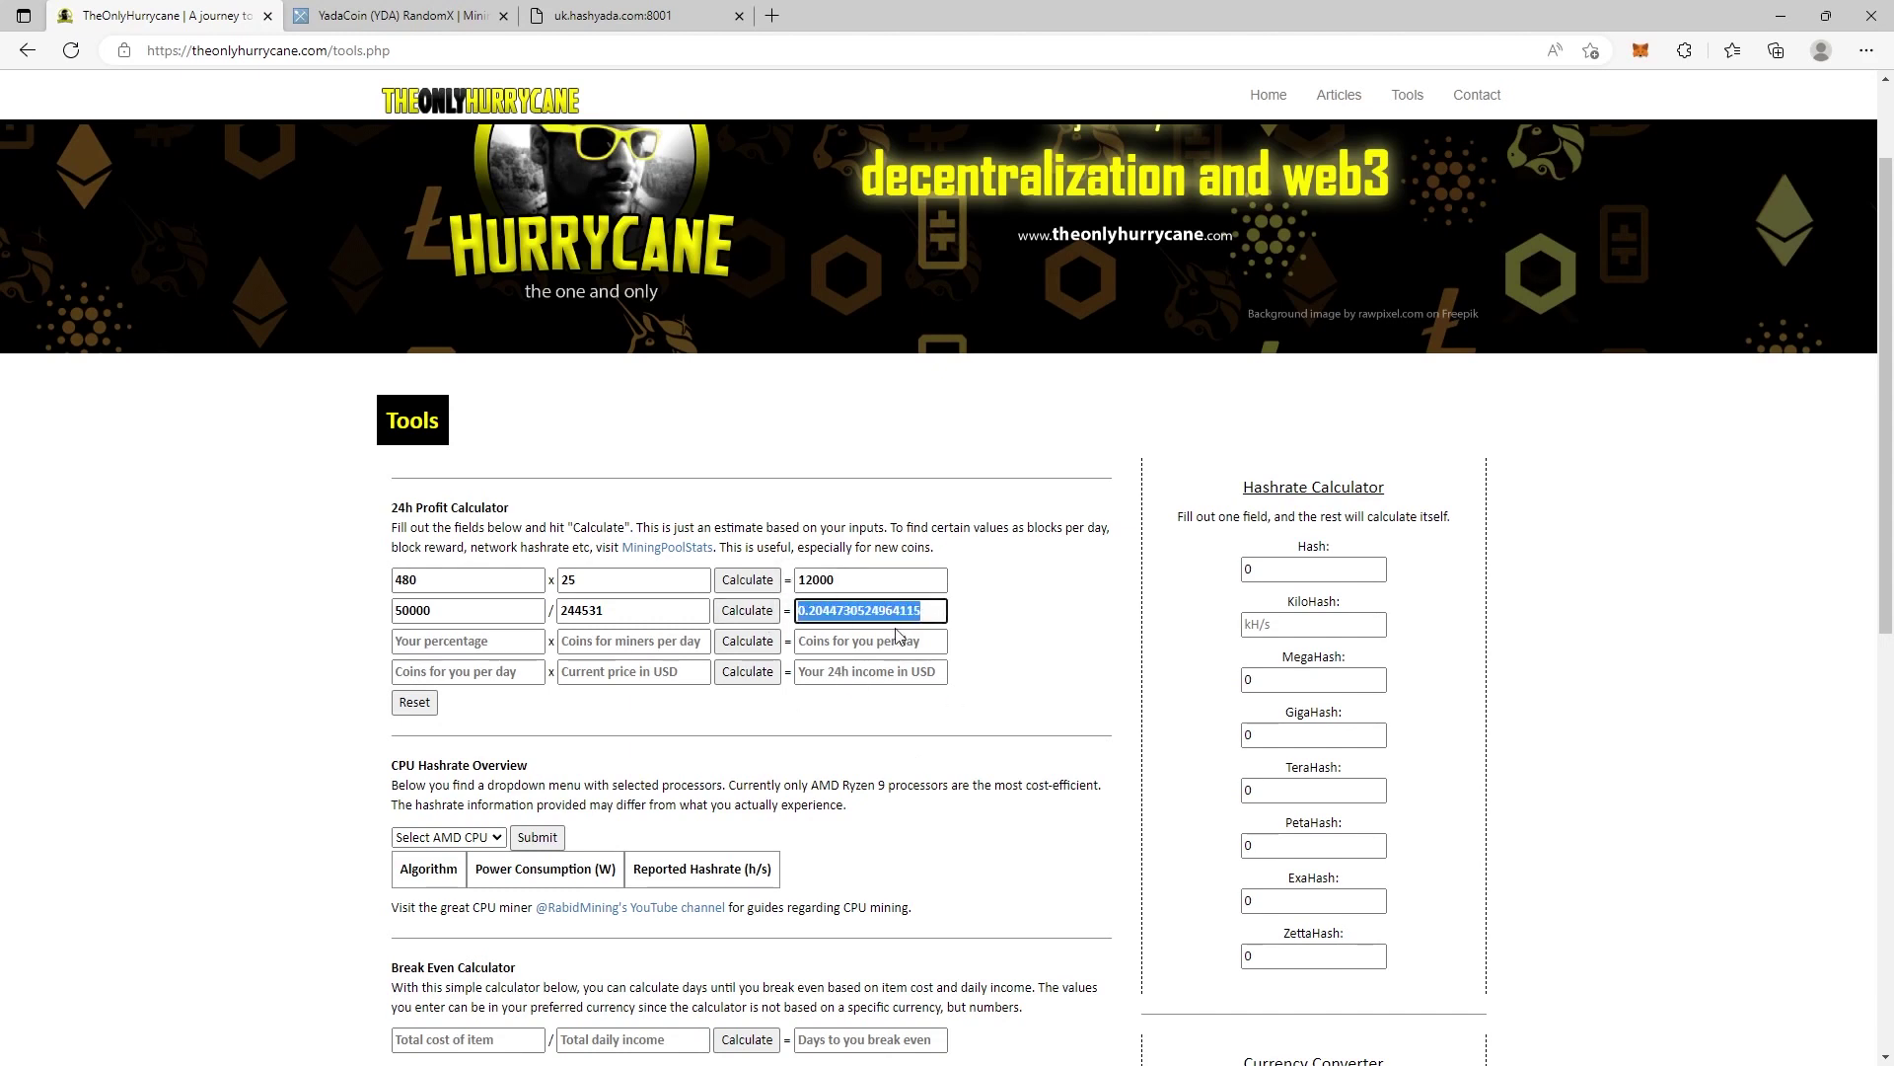
key(Tab)
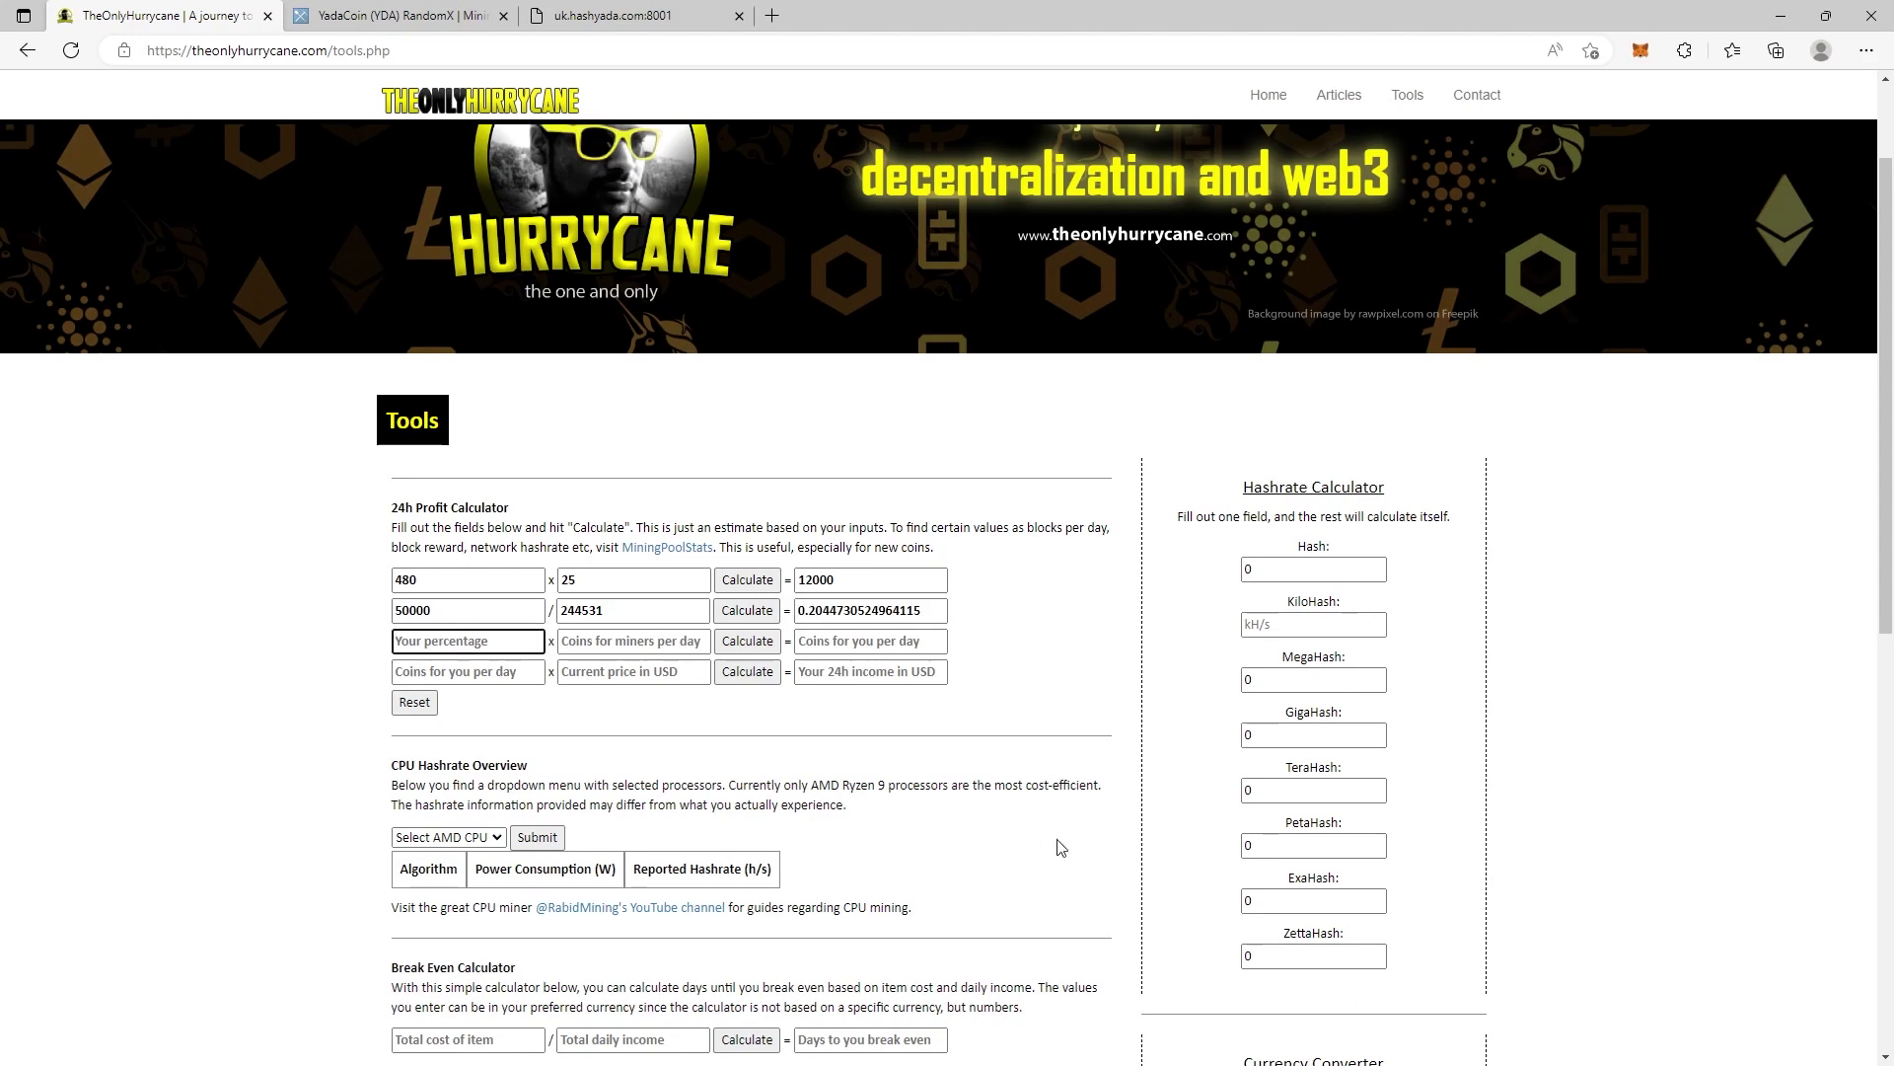
key(ctrl+v)
double_click(819, 580)
key(ctrl+c)
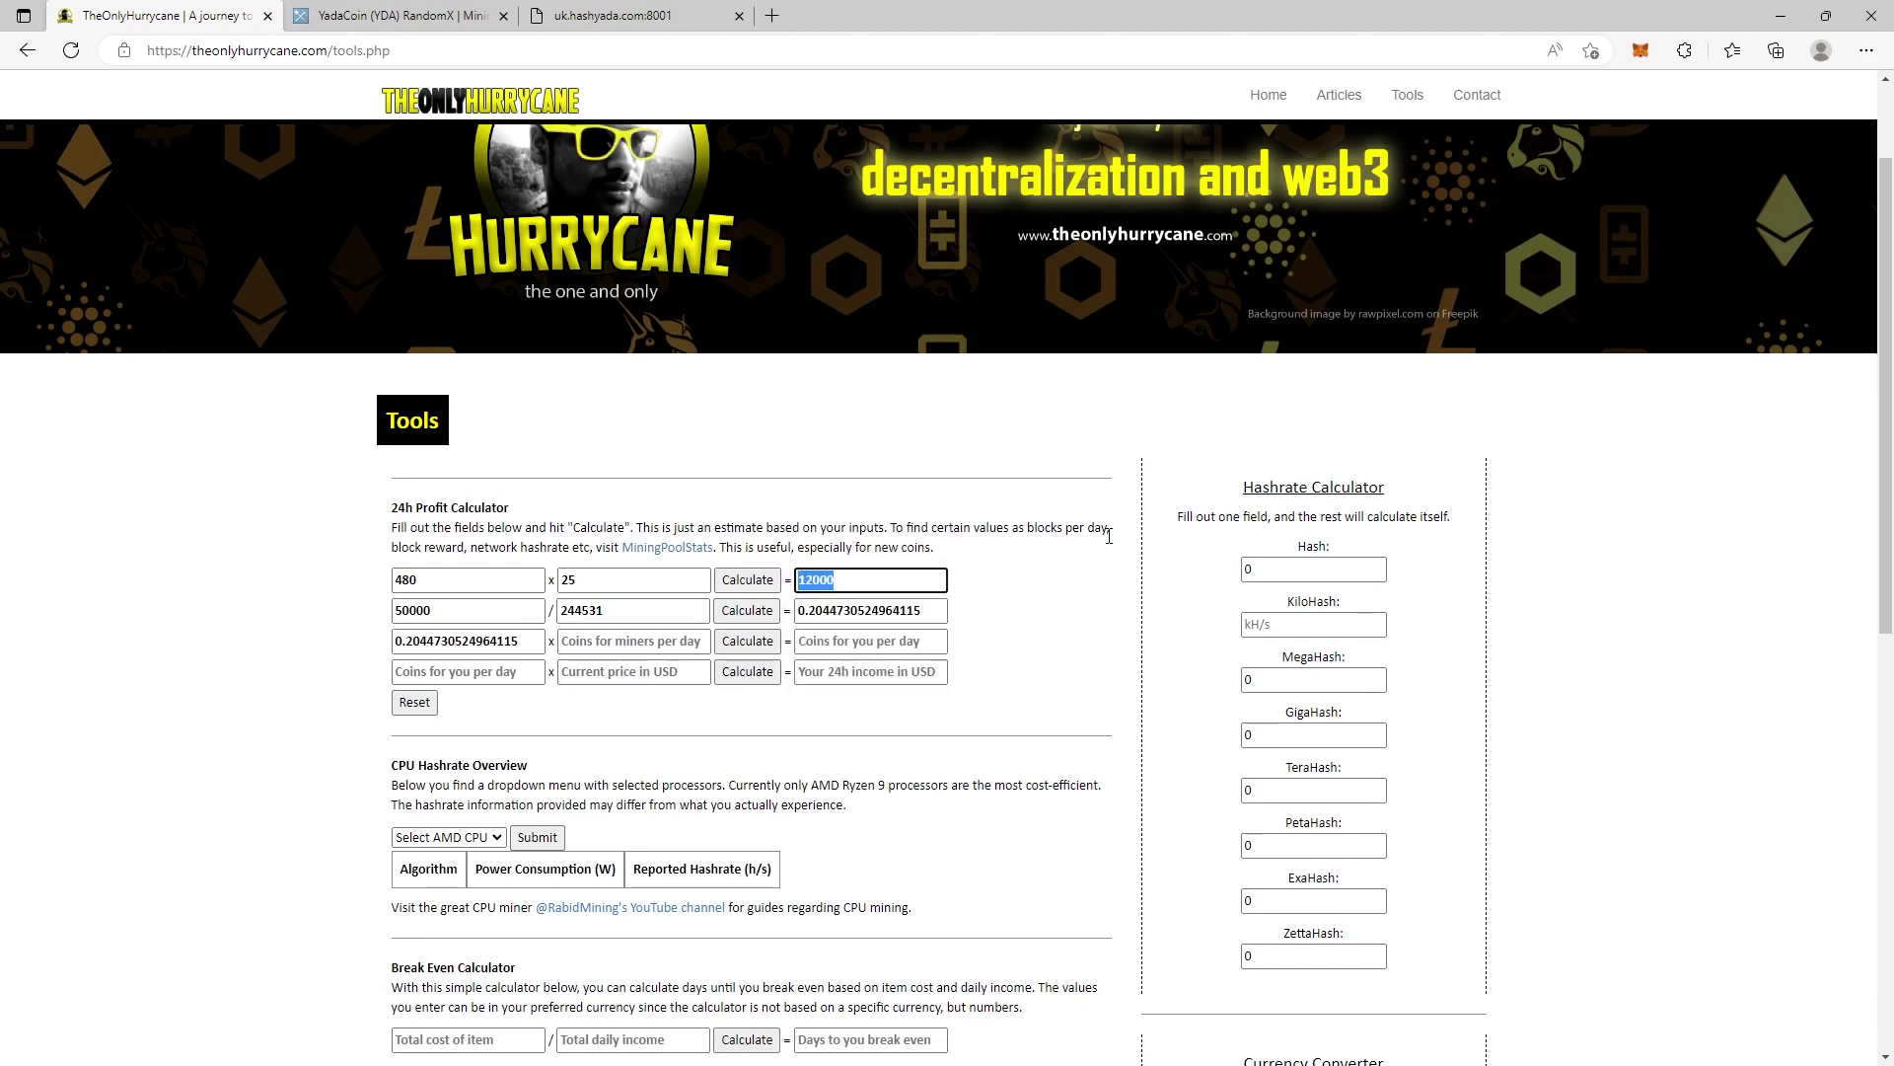
click(676, 646)
key(ctrl+v)
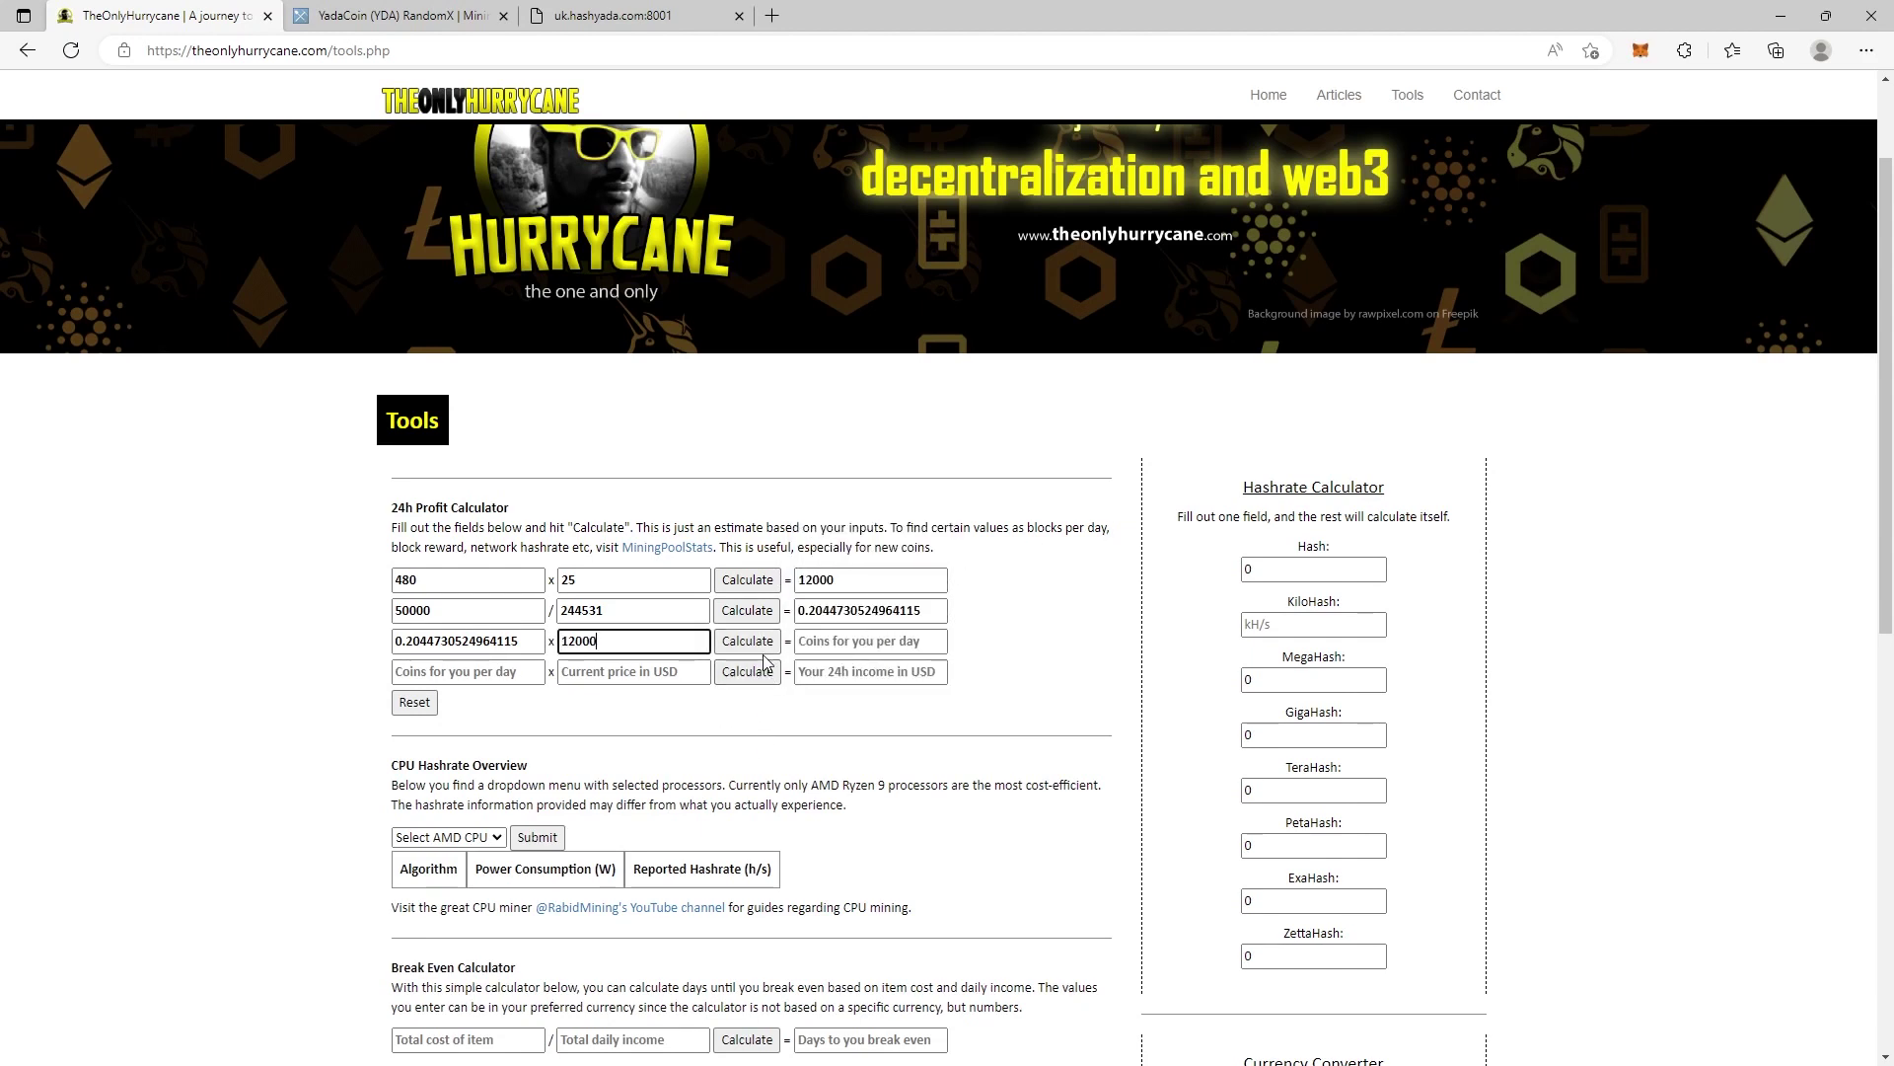
click(747, 641)
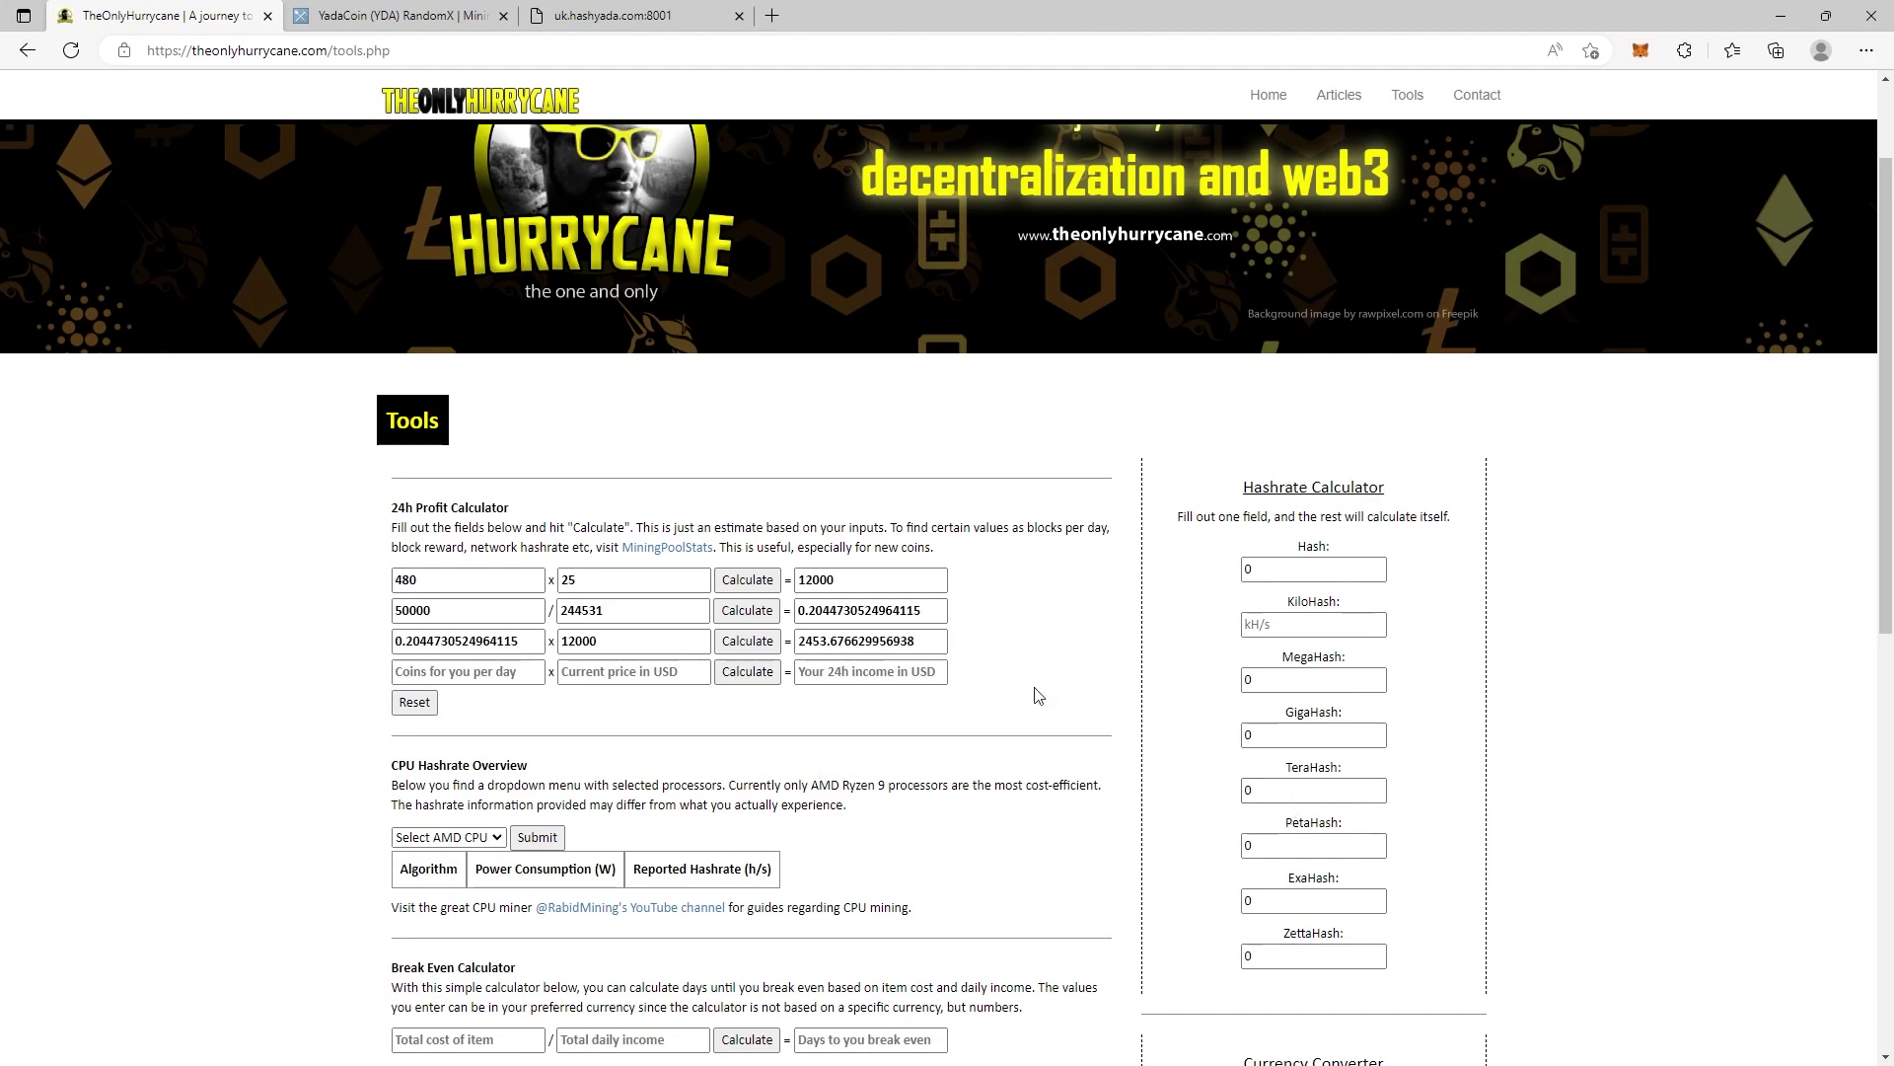
Copy the 2453.676629956938 coins-per-day result into the row-four Coins for you per day field
click(884, 671)
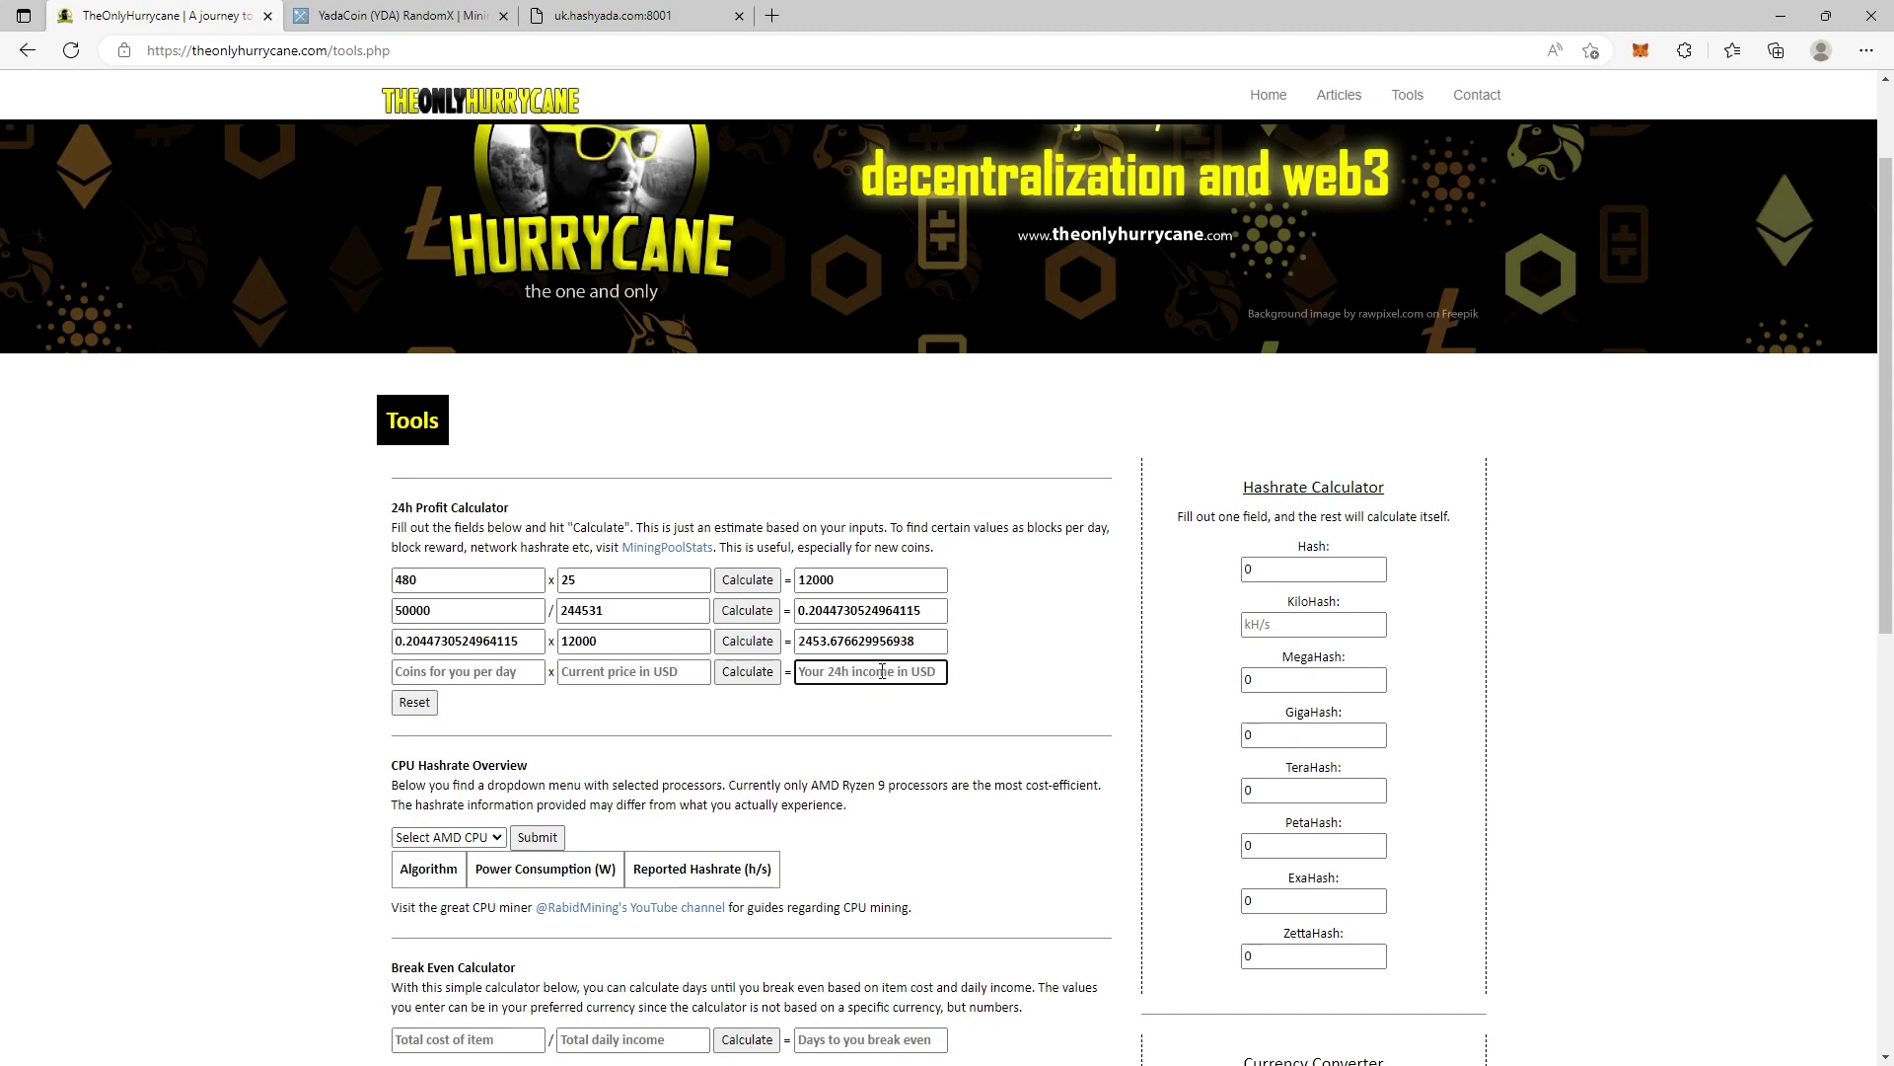
drag(916, 640, 776, 646)
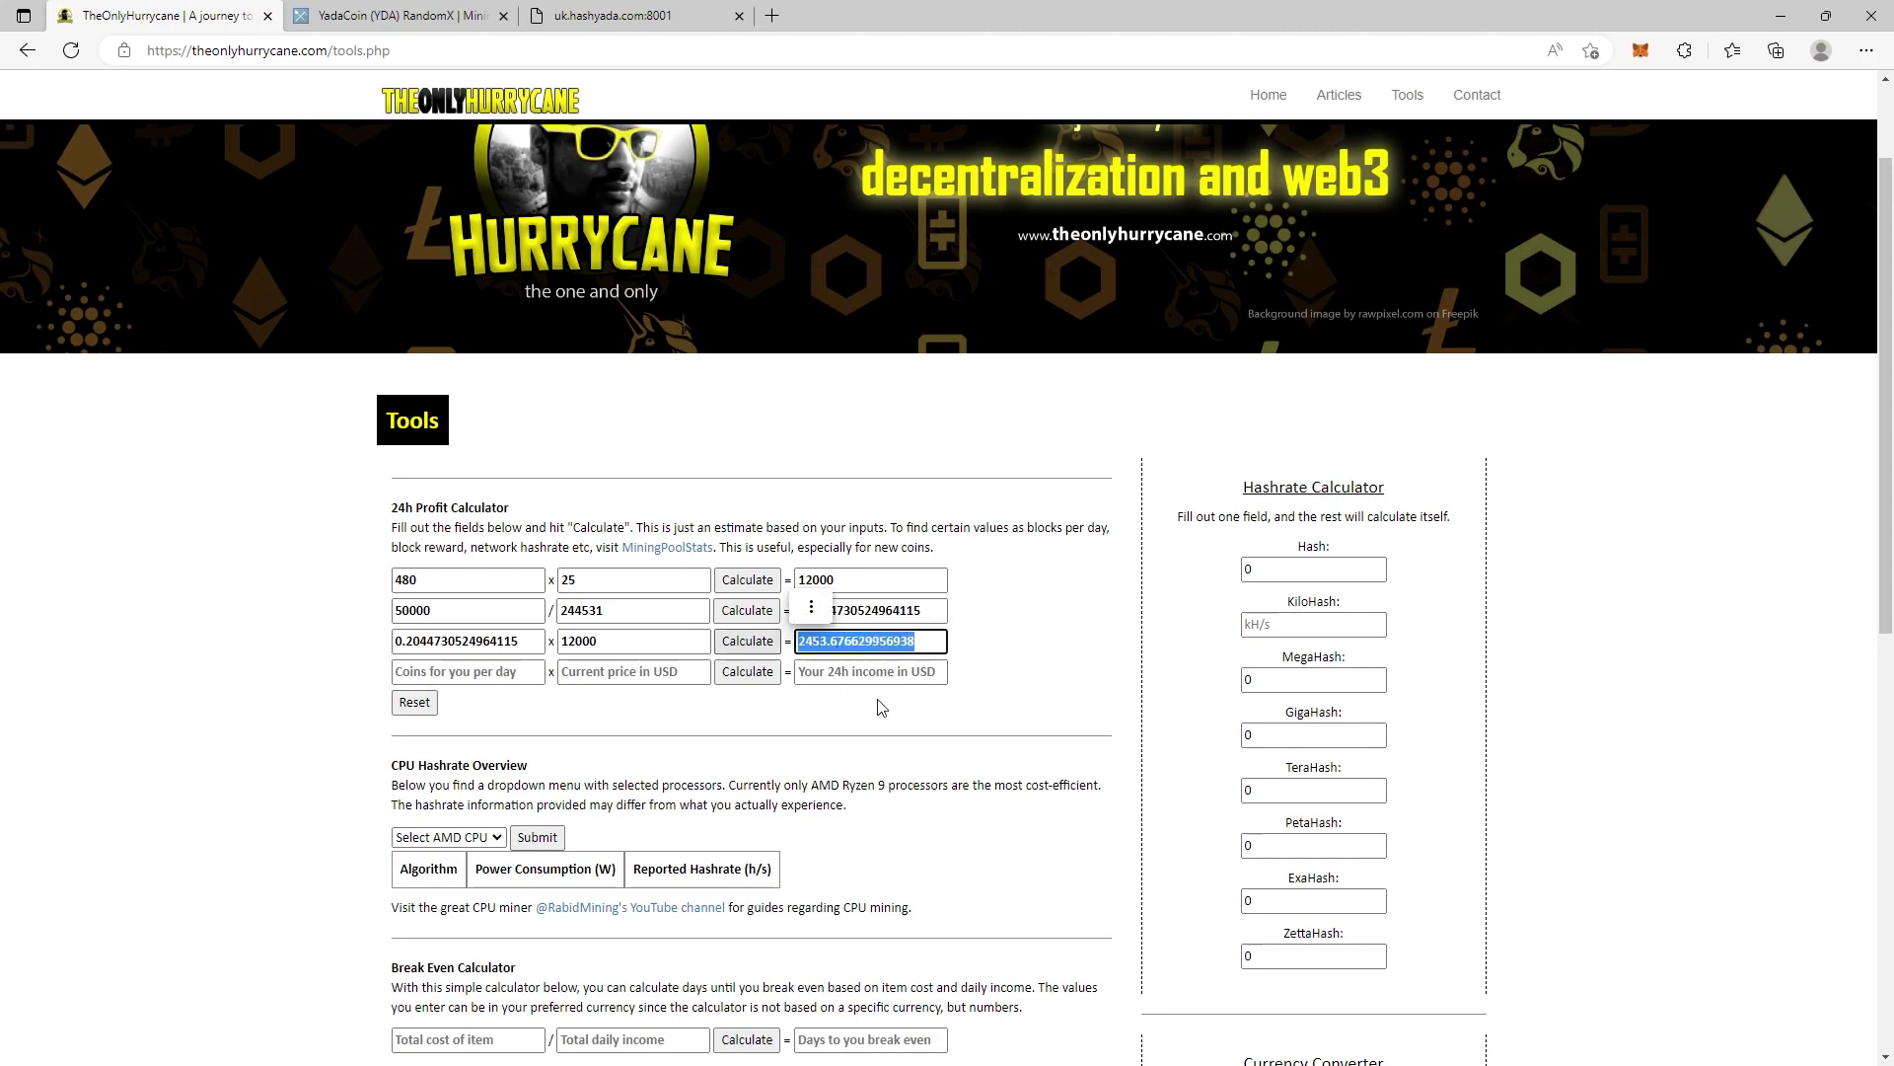
key(ctrl+c)
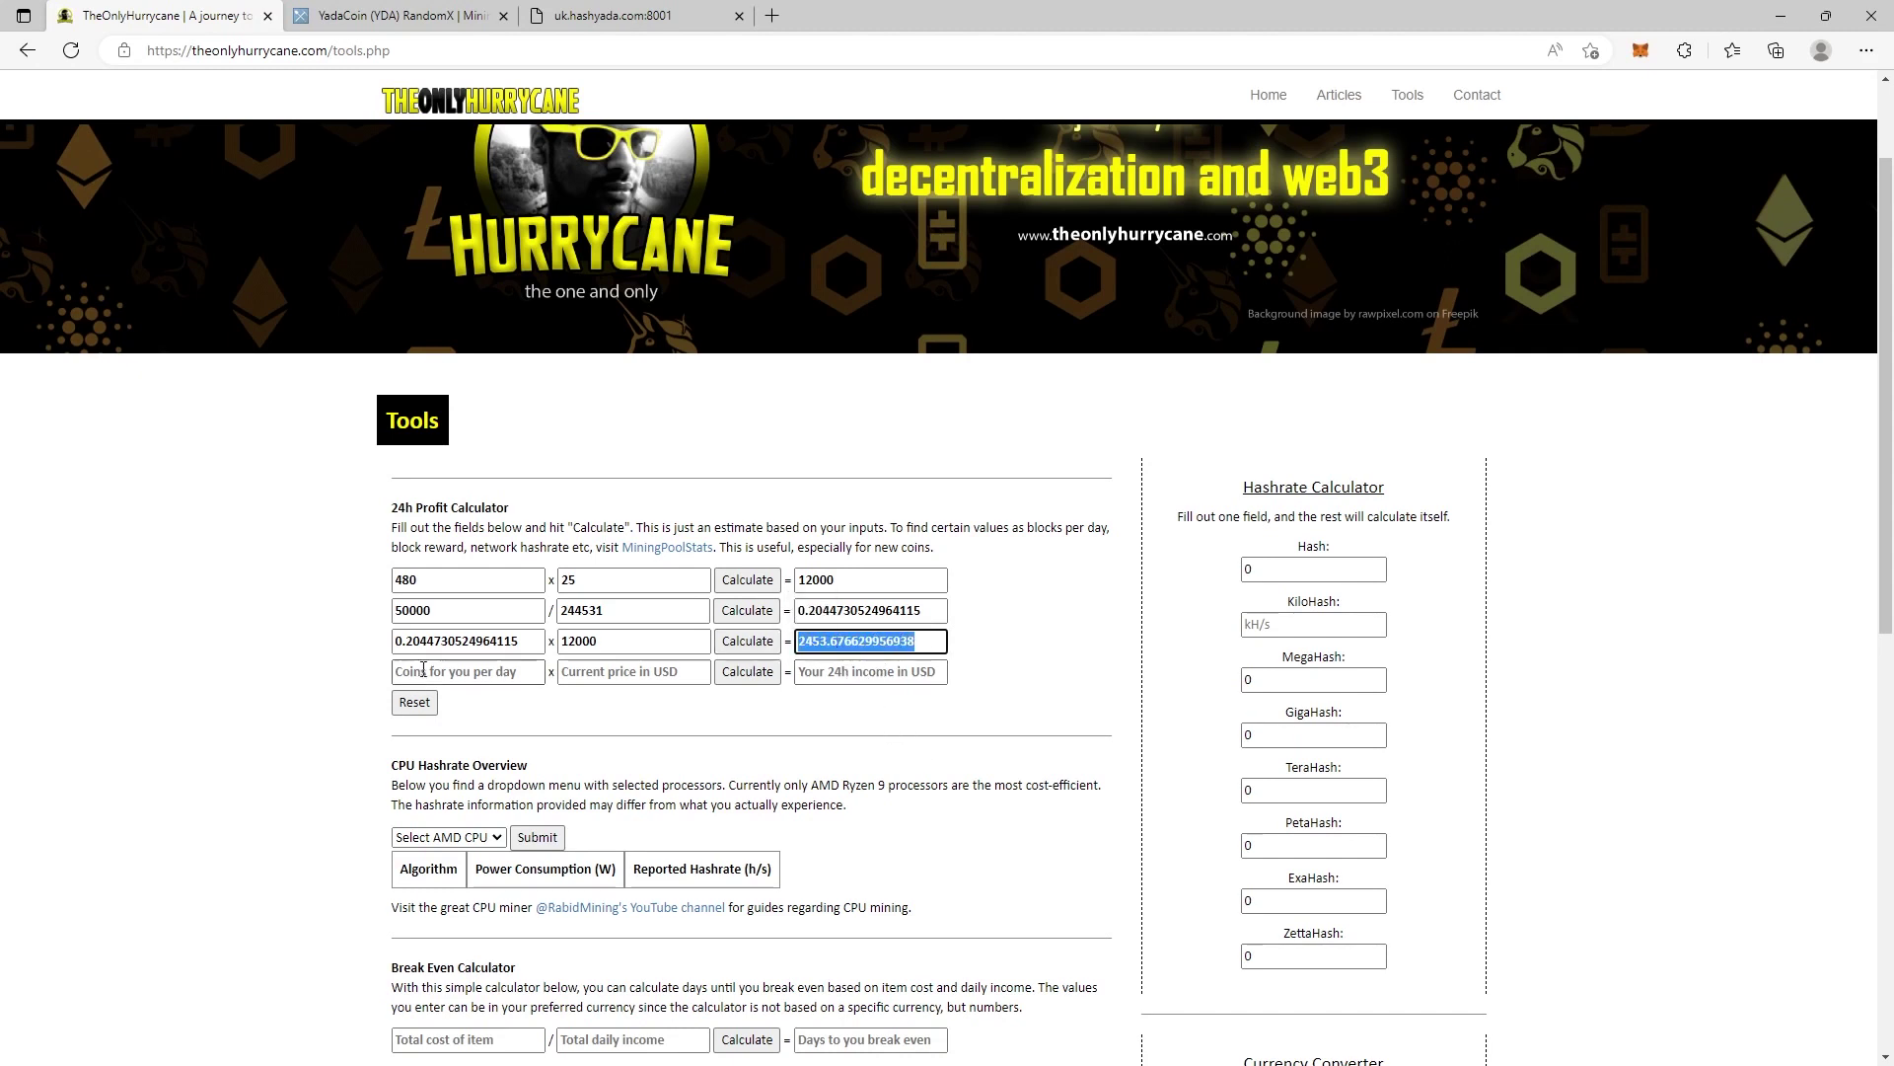
click(469, 671)
key(ctrl+v)
Copy the YDA price 0.00285 from MiningPoolStats into the calculator and compute the USD income
click(414, 14)
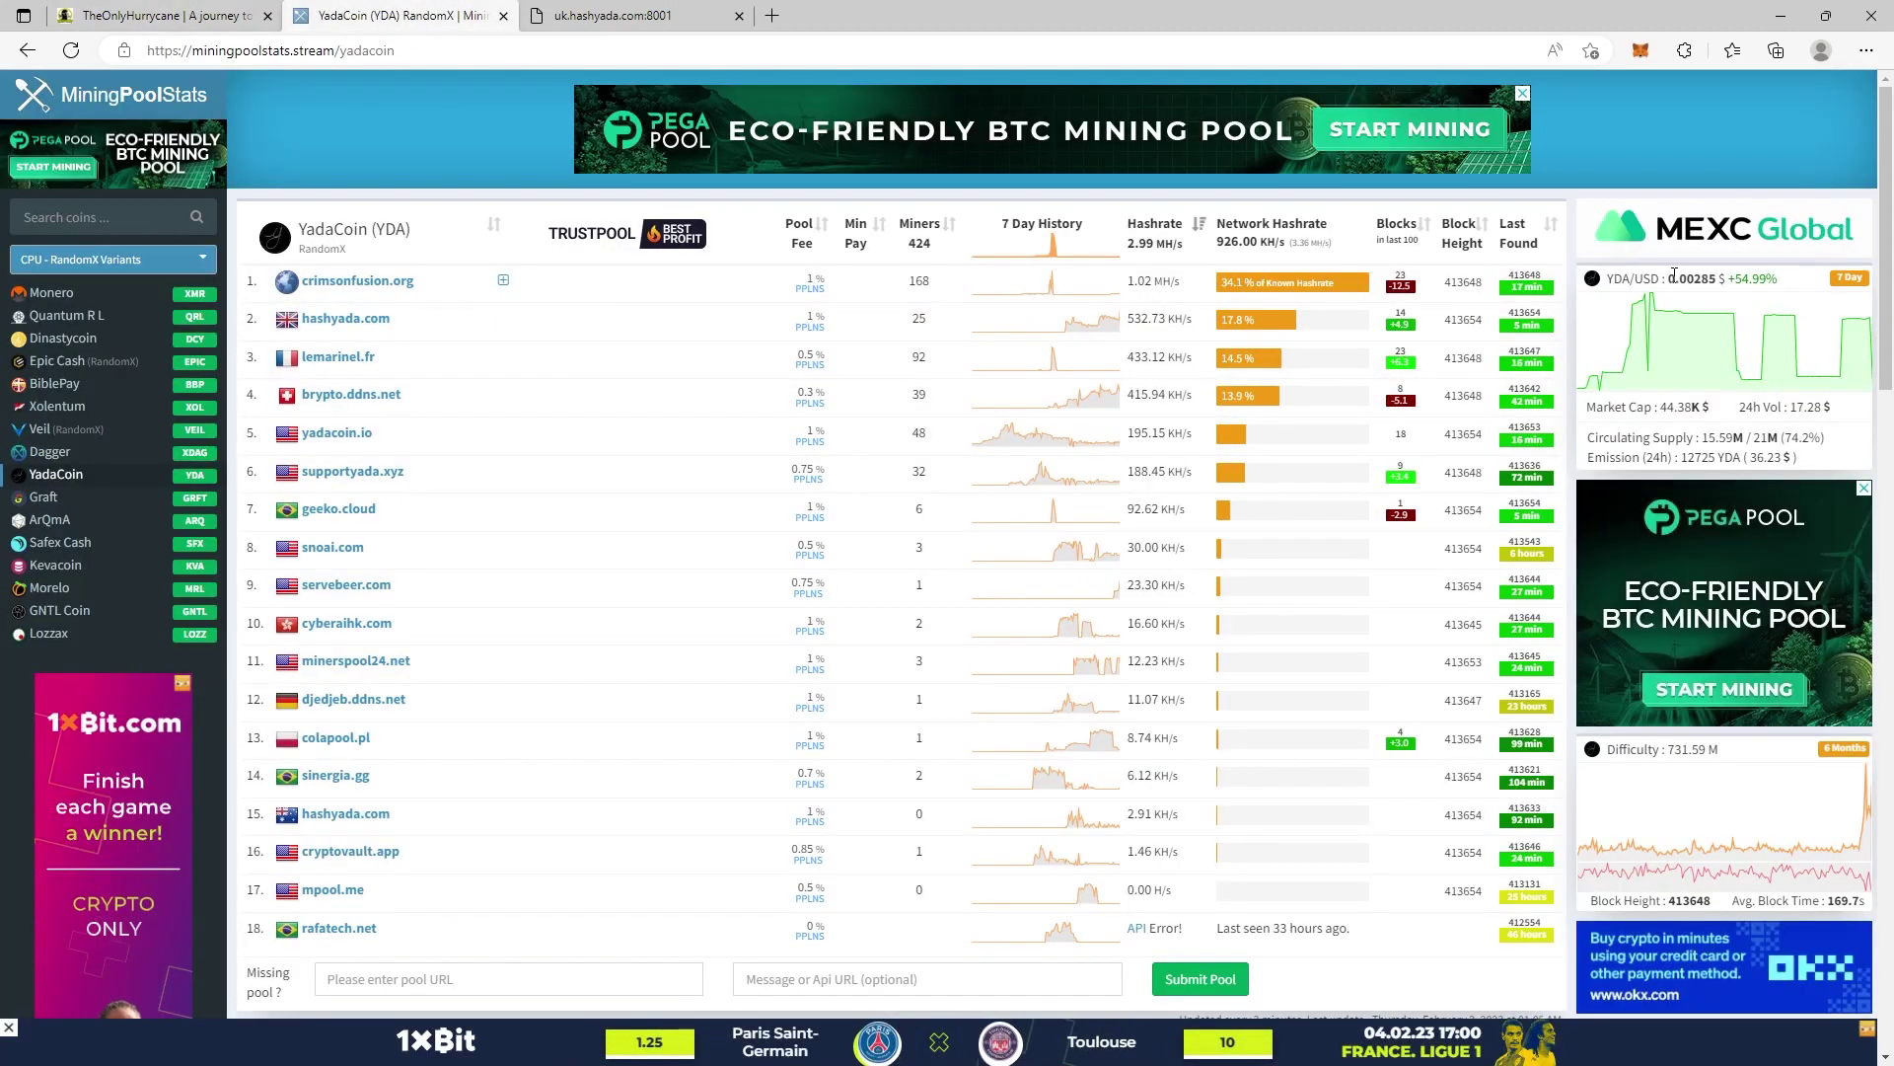
drag(1670, 279, 1717, 281)
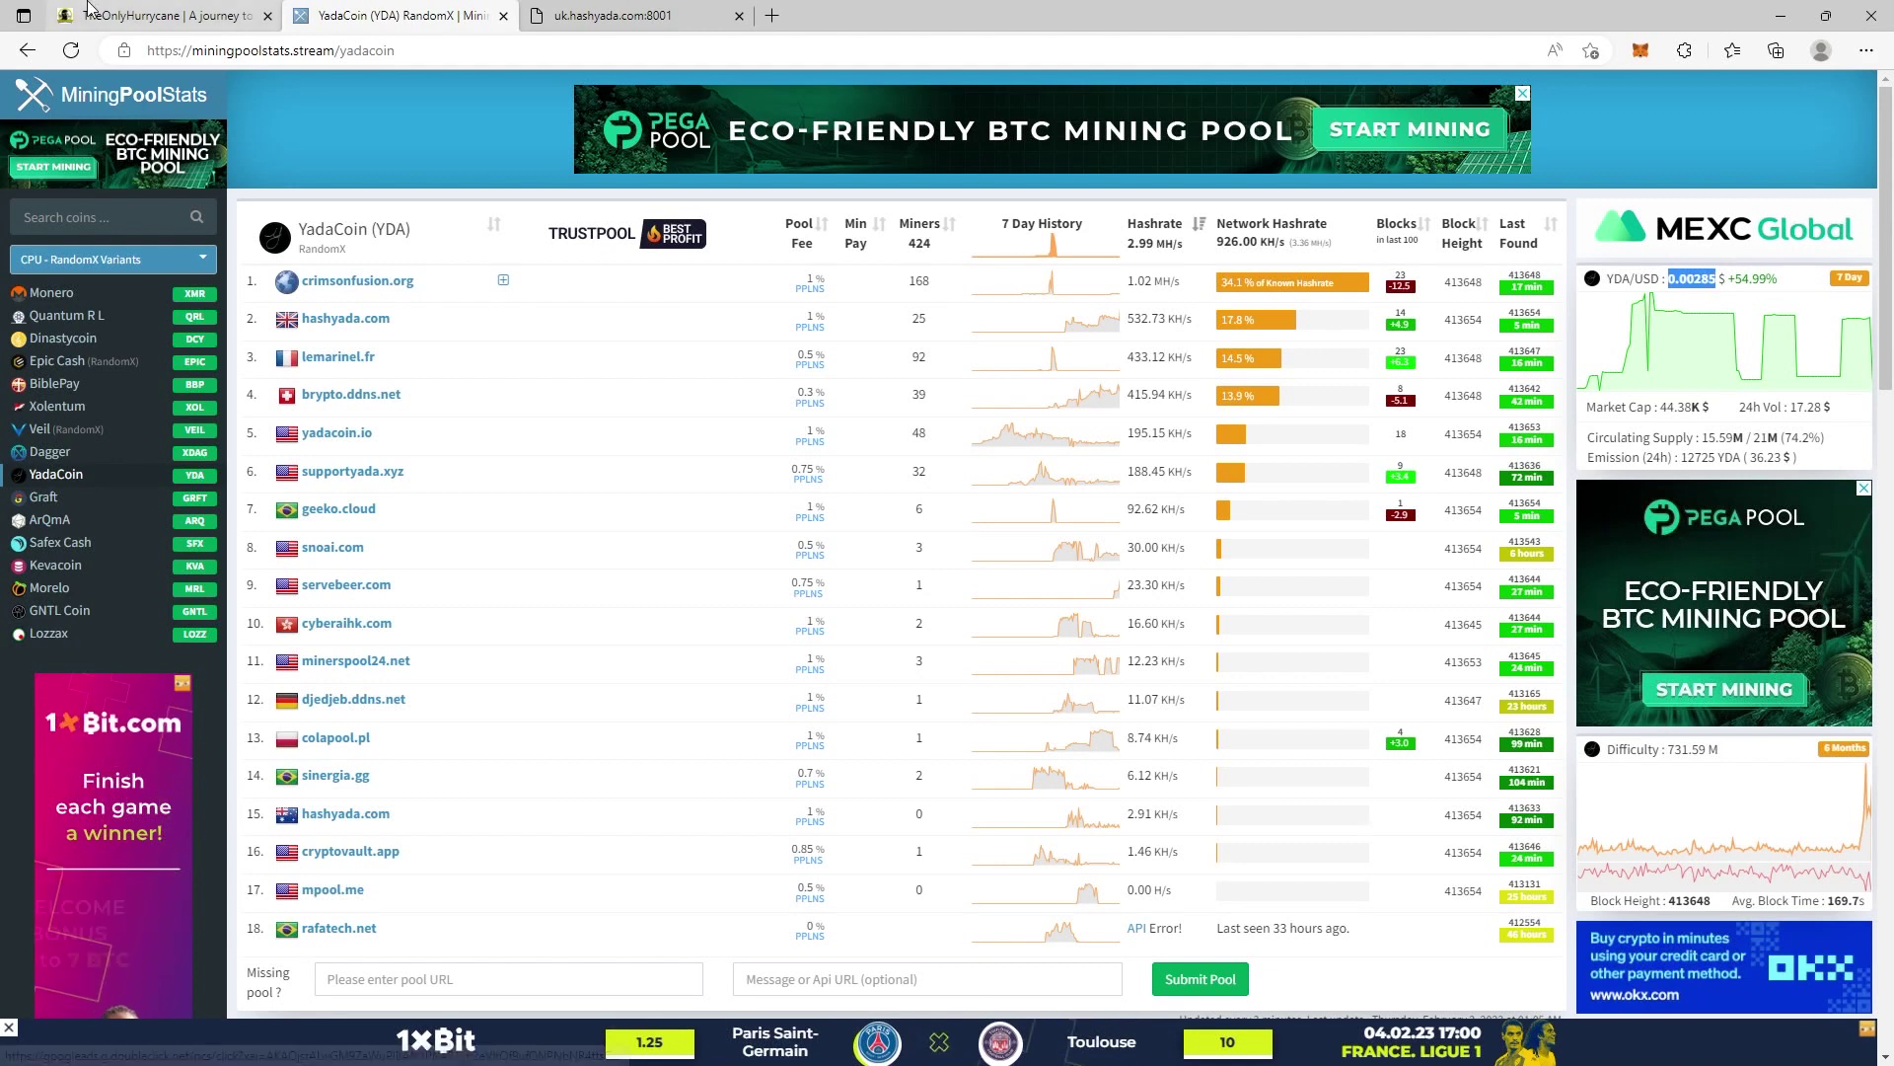
click(162, 14)
click(629, 672)
key(ctrl+v)
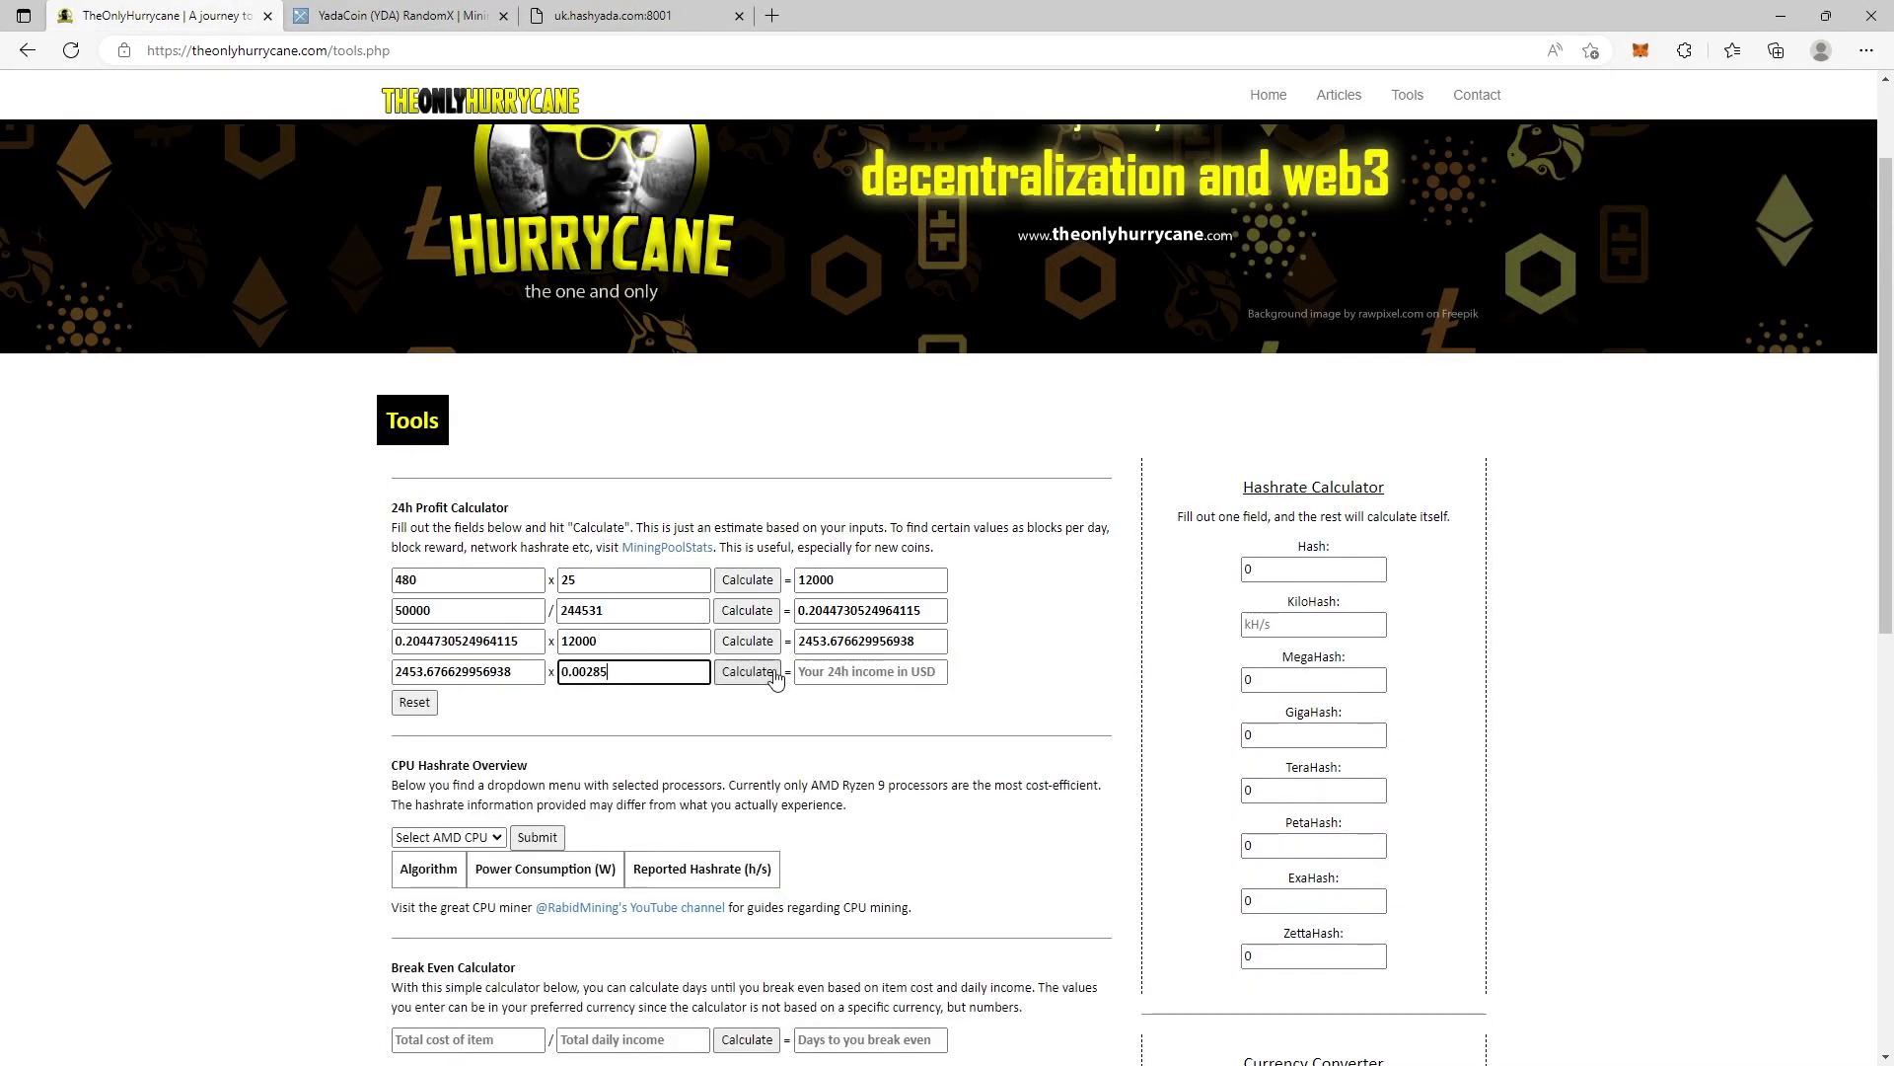
click(747, 671)
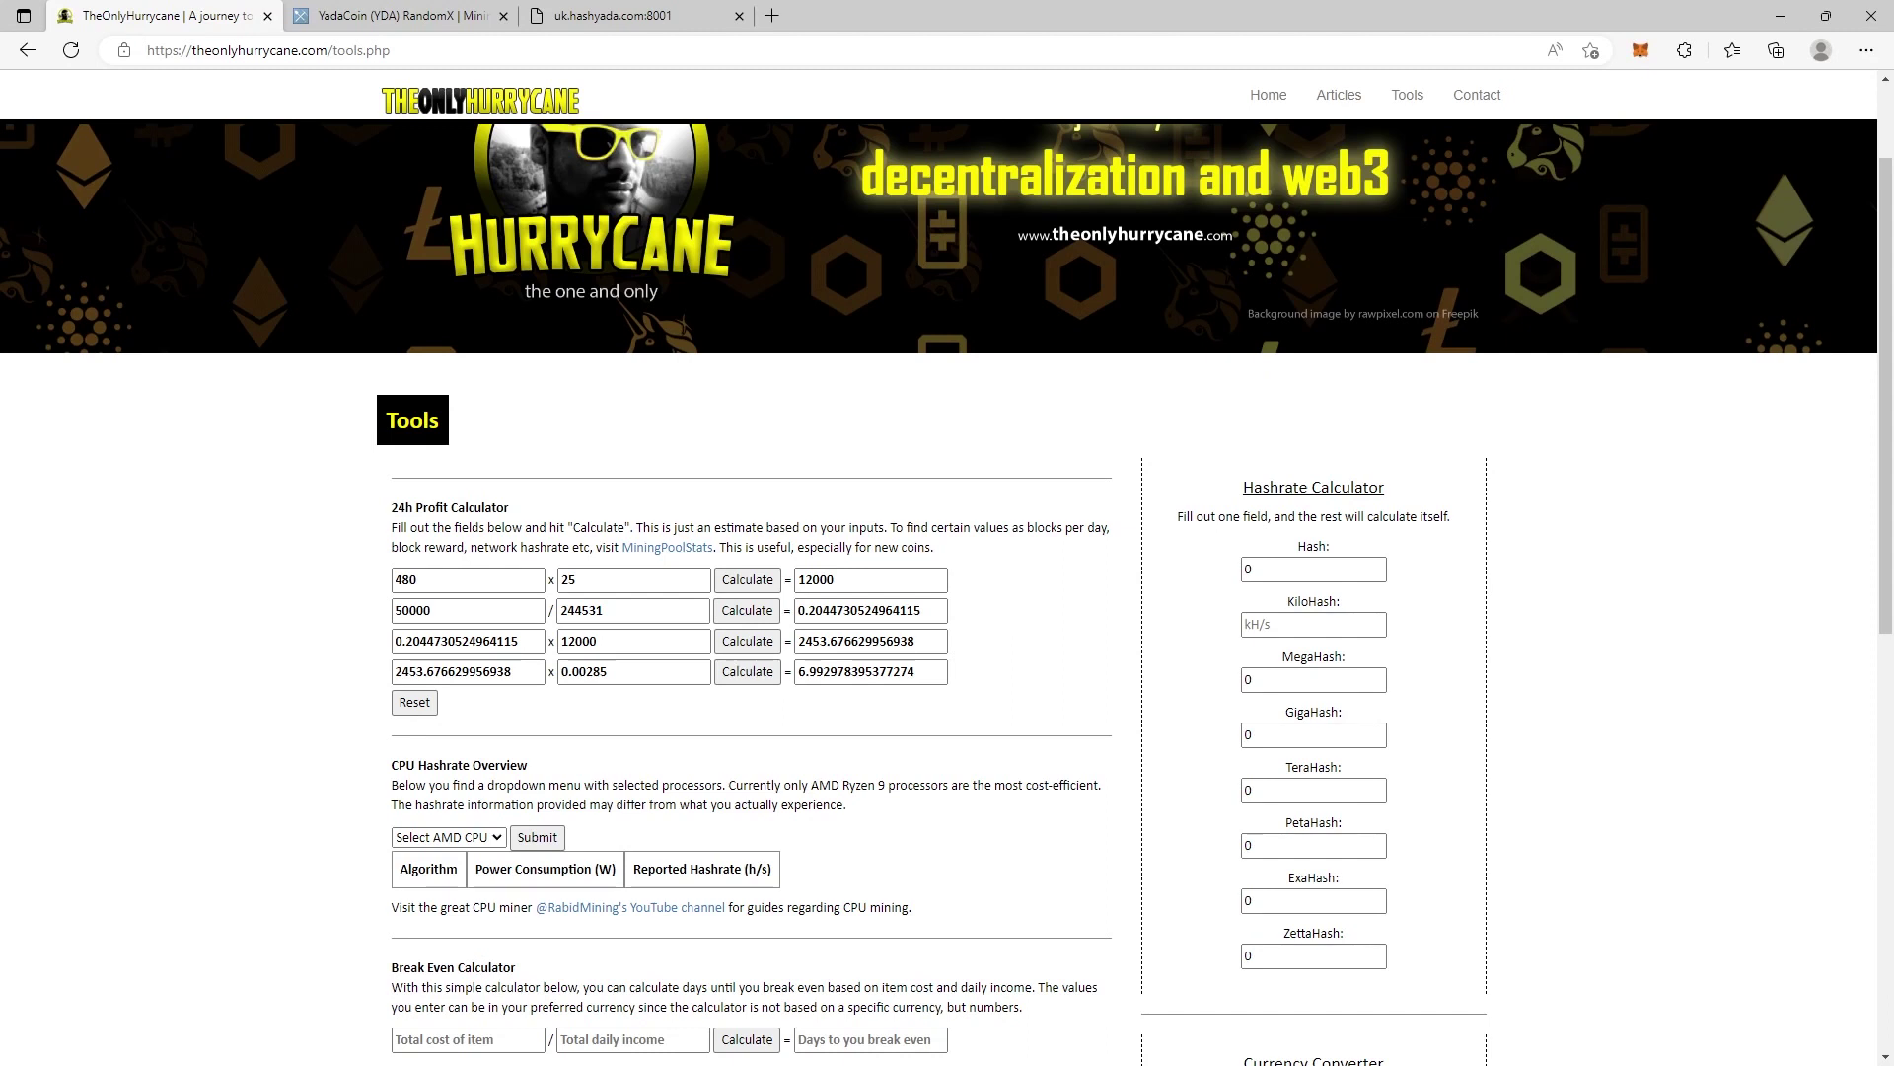
key(alt+Tab)
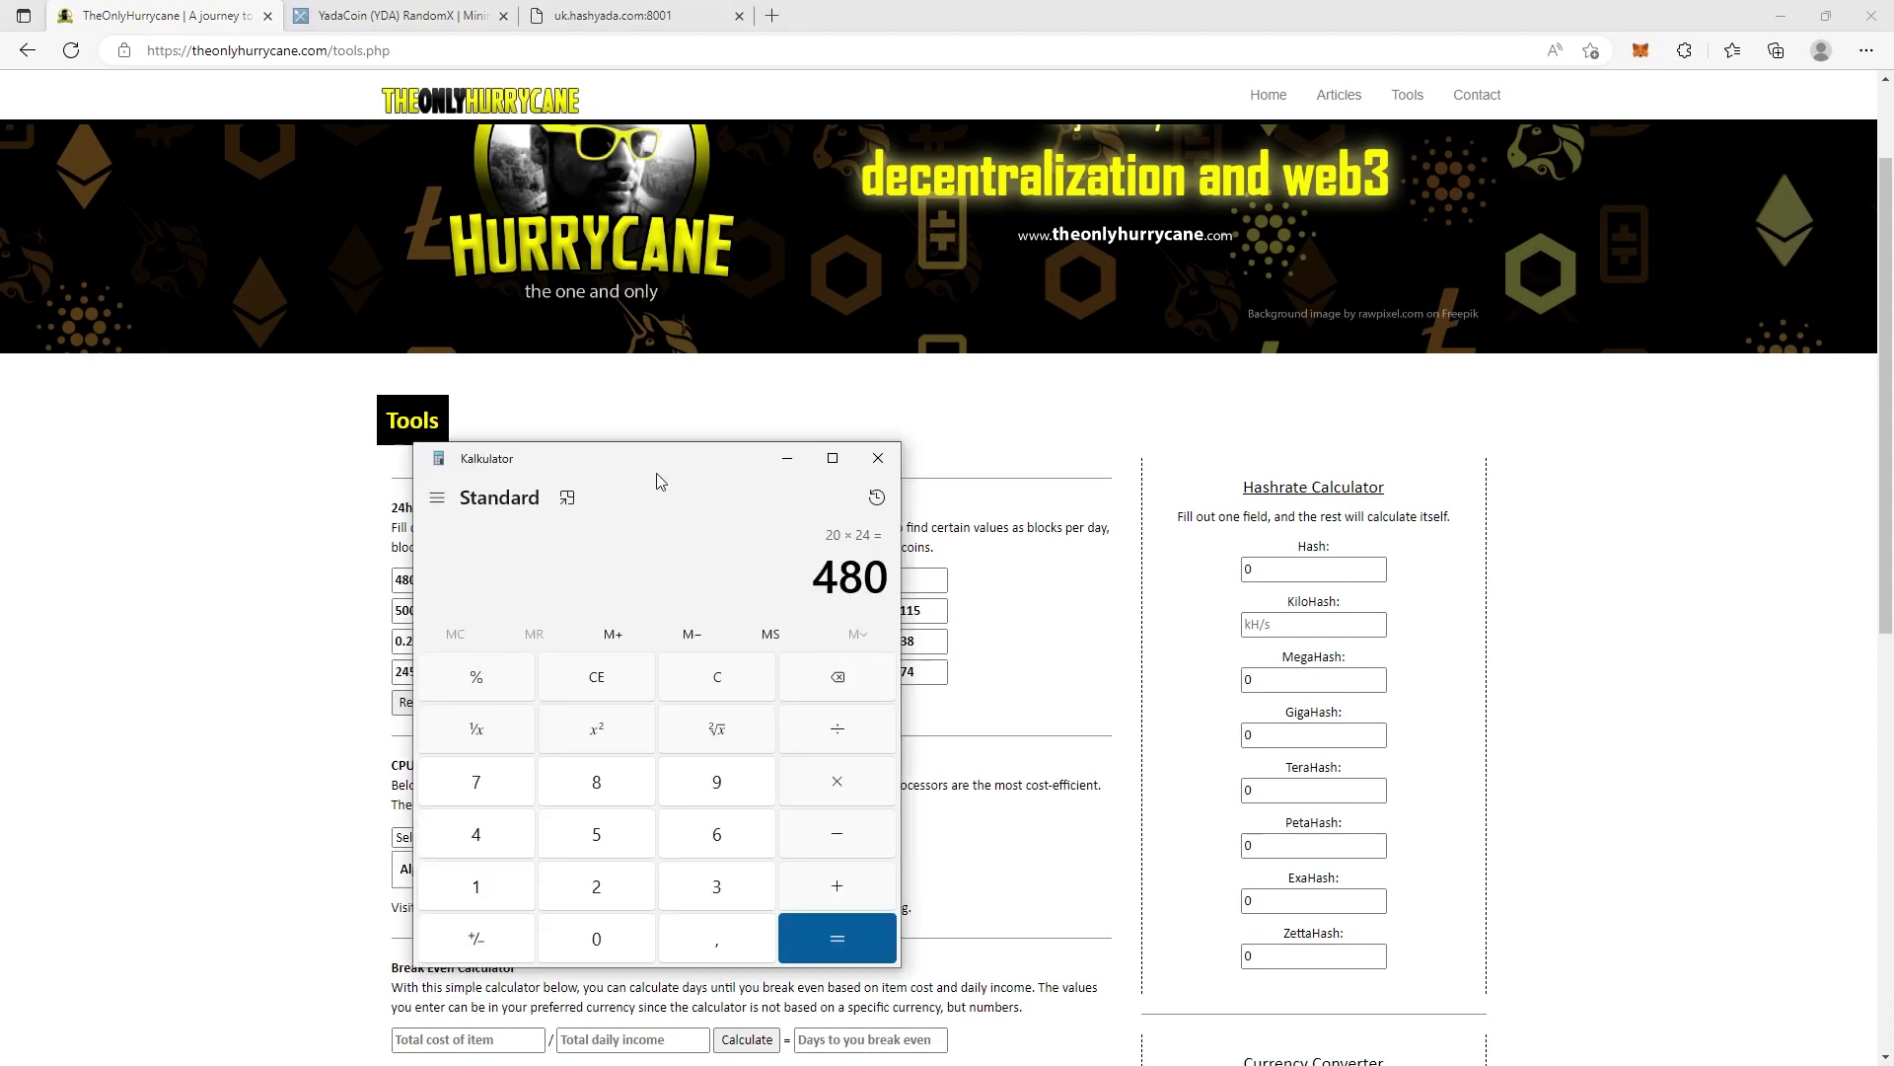
drag(671, 459, 1334, 436)
key(Escape)
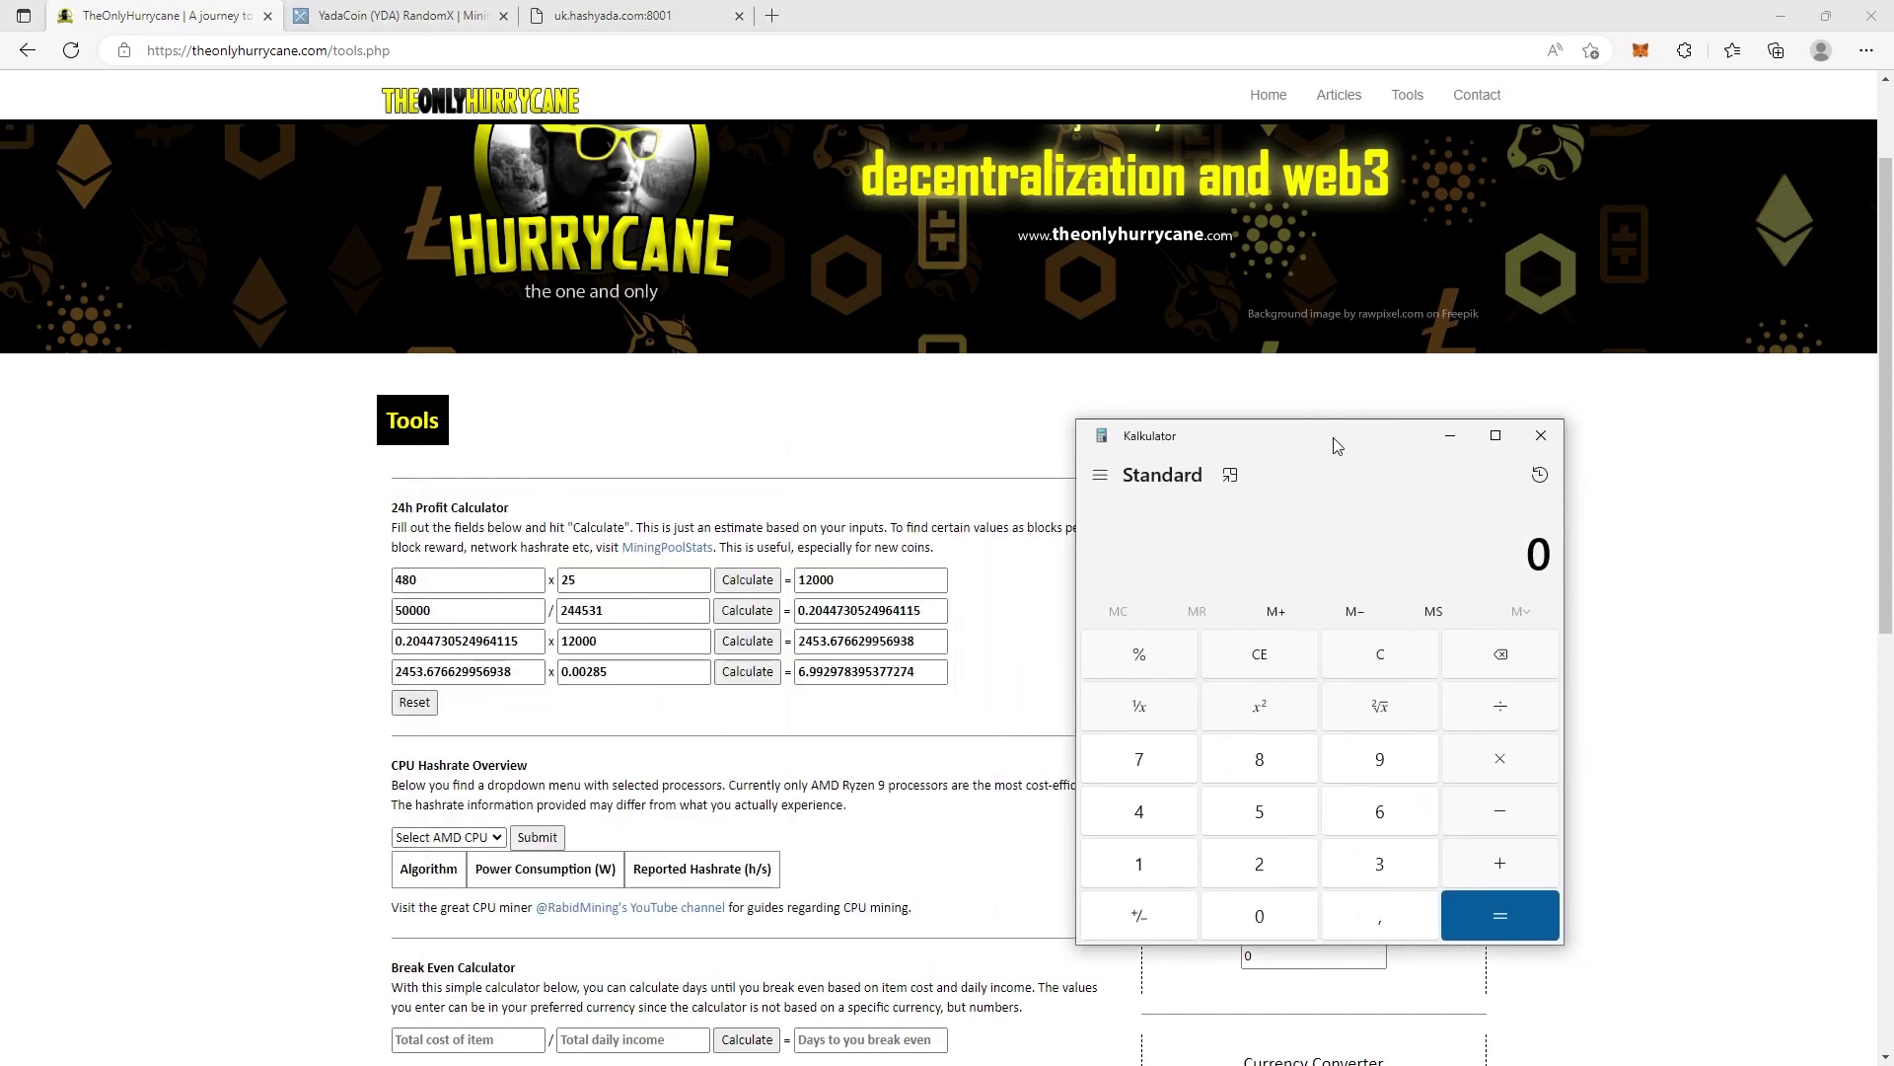
text(699)
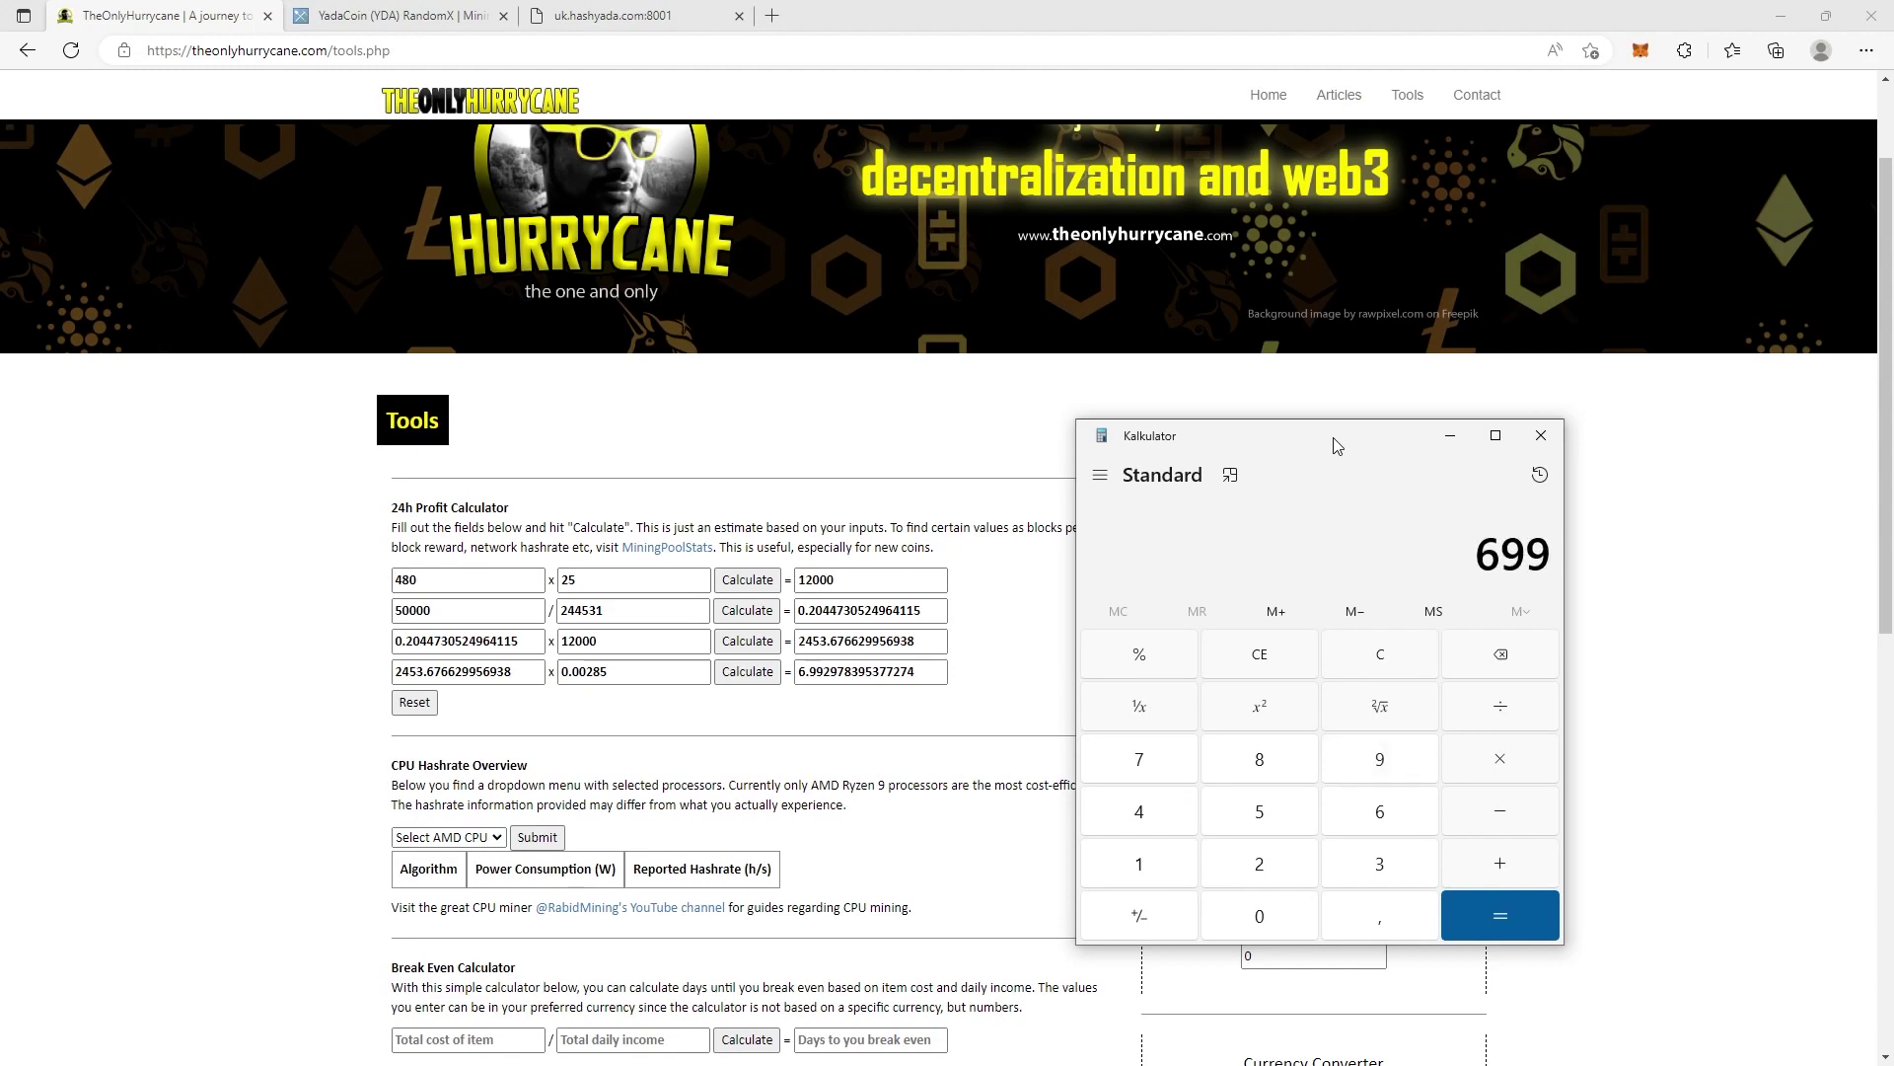
key(BackSpace)
key(BackSpace)
text(,99*)
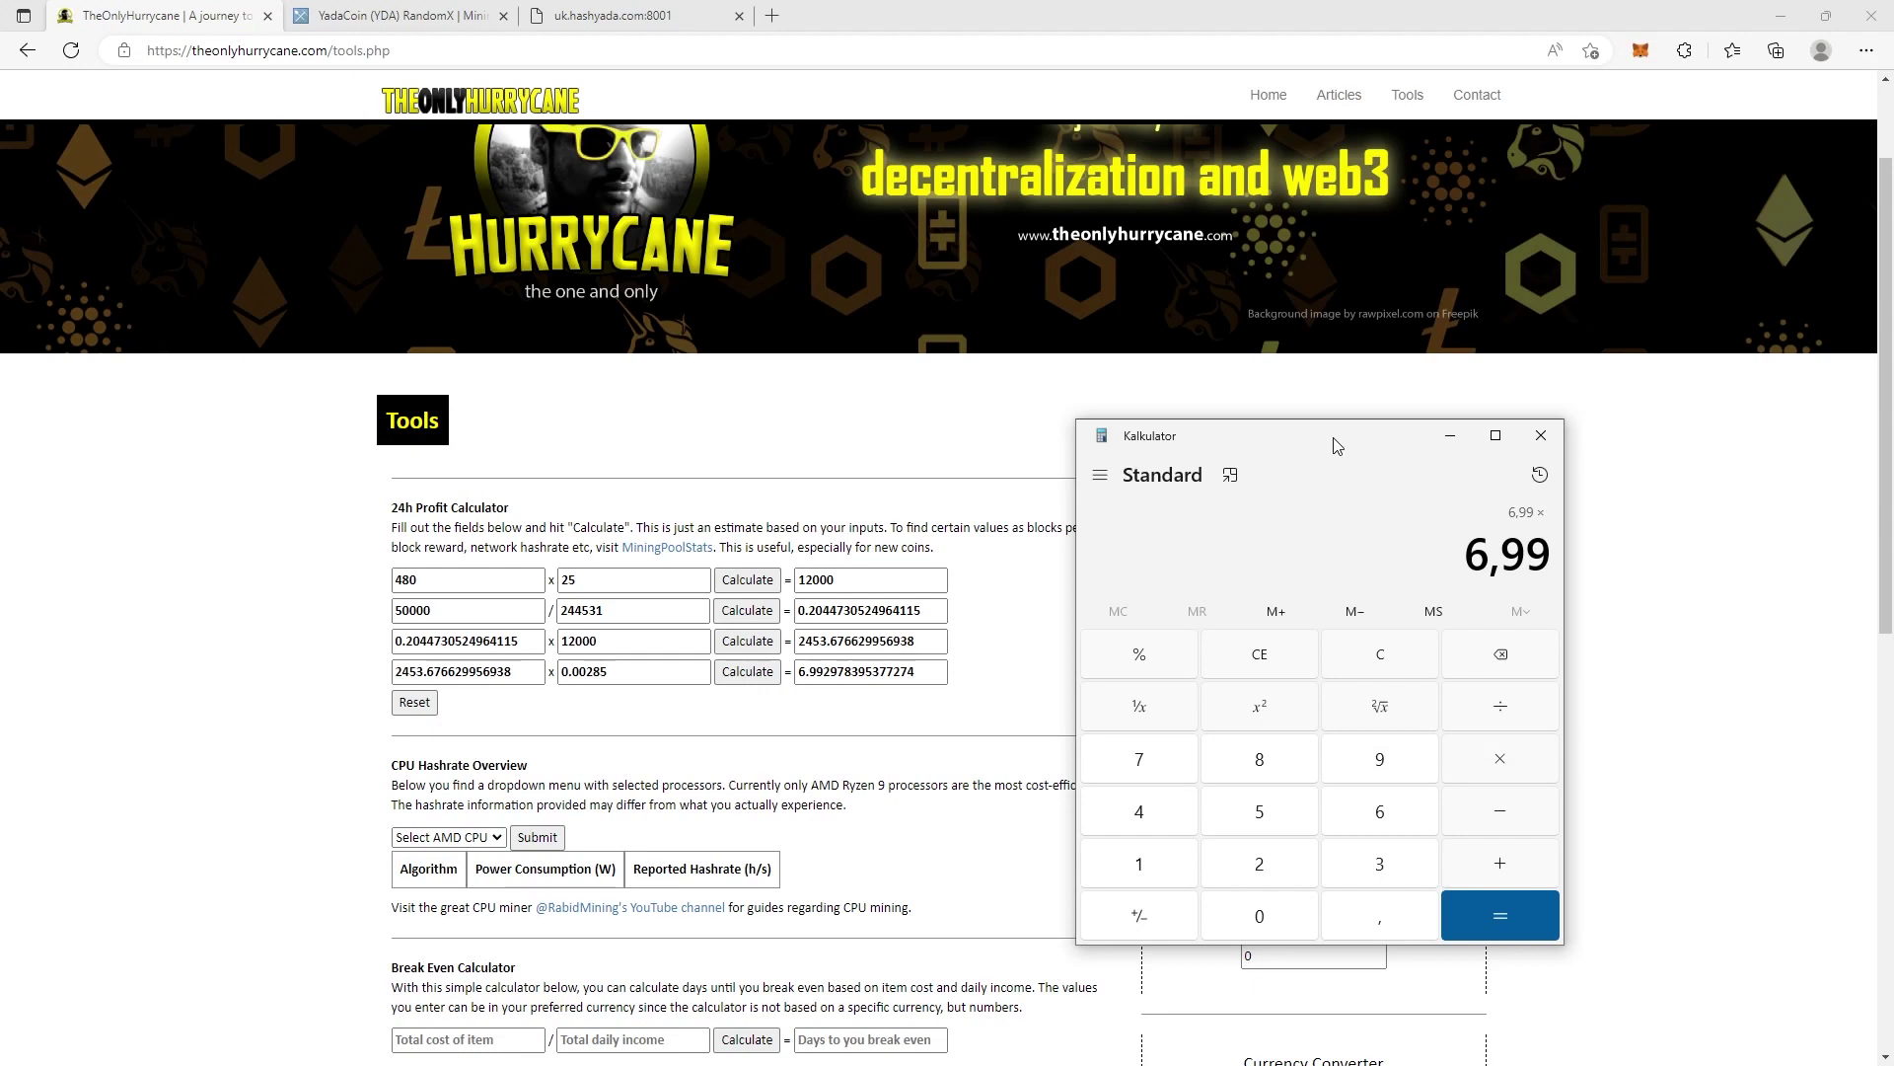
text(30)
key(Return)
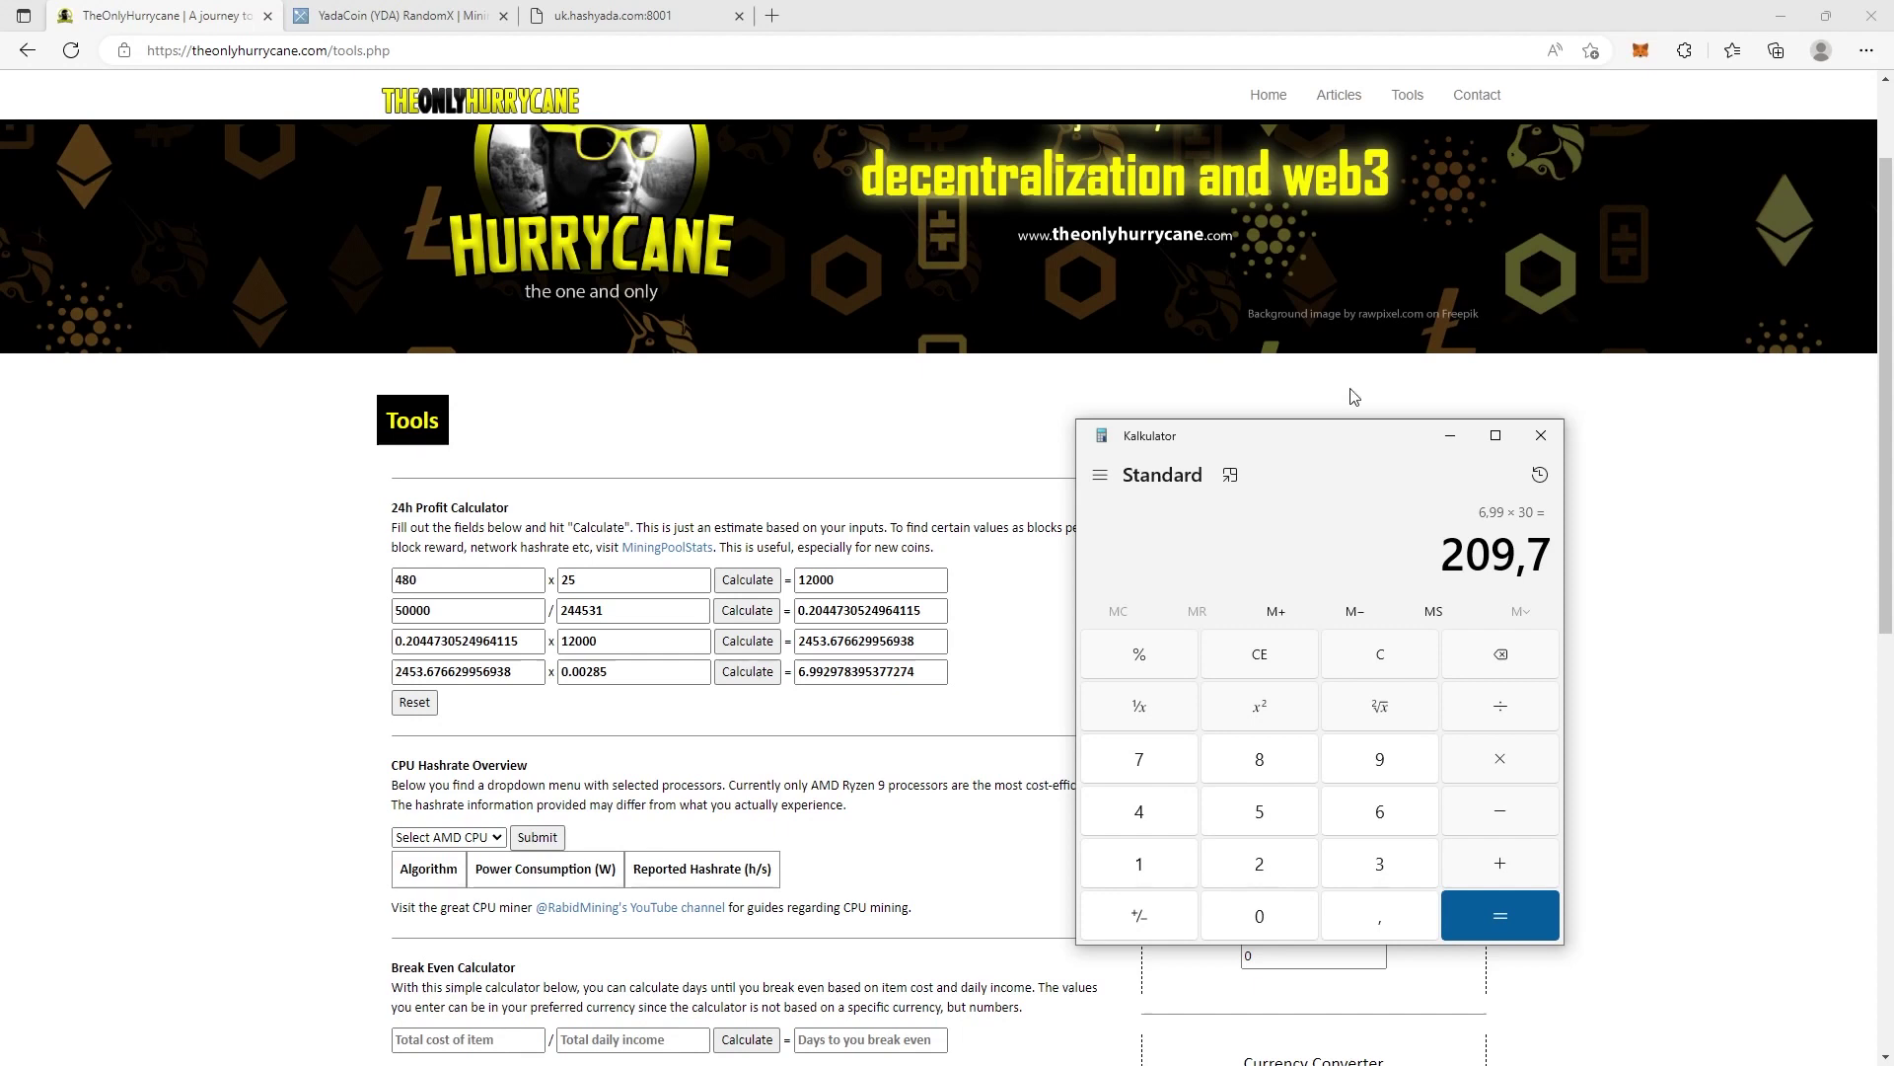
click(1552, 447)
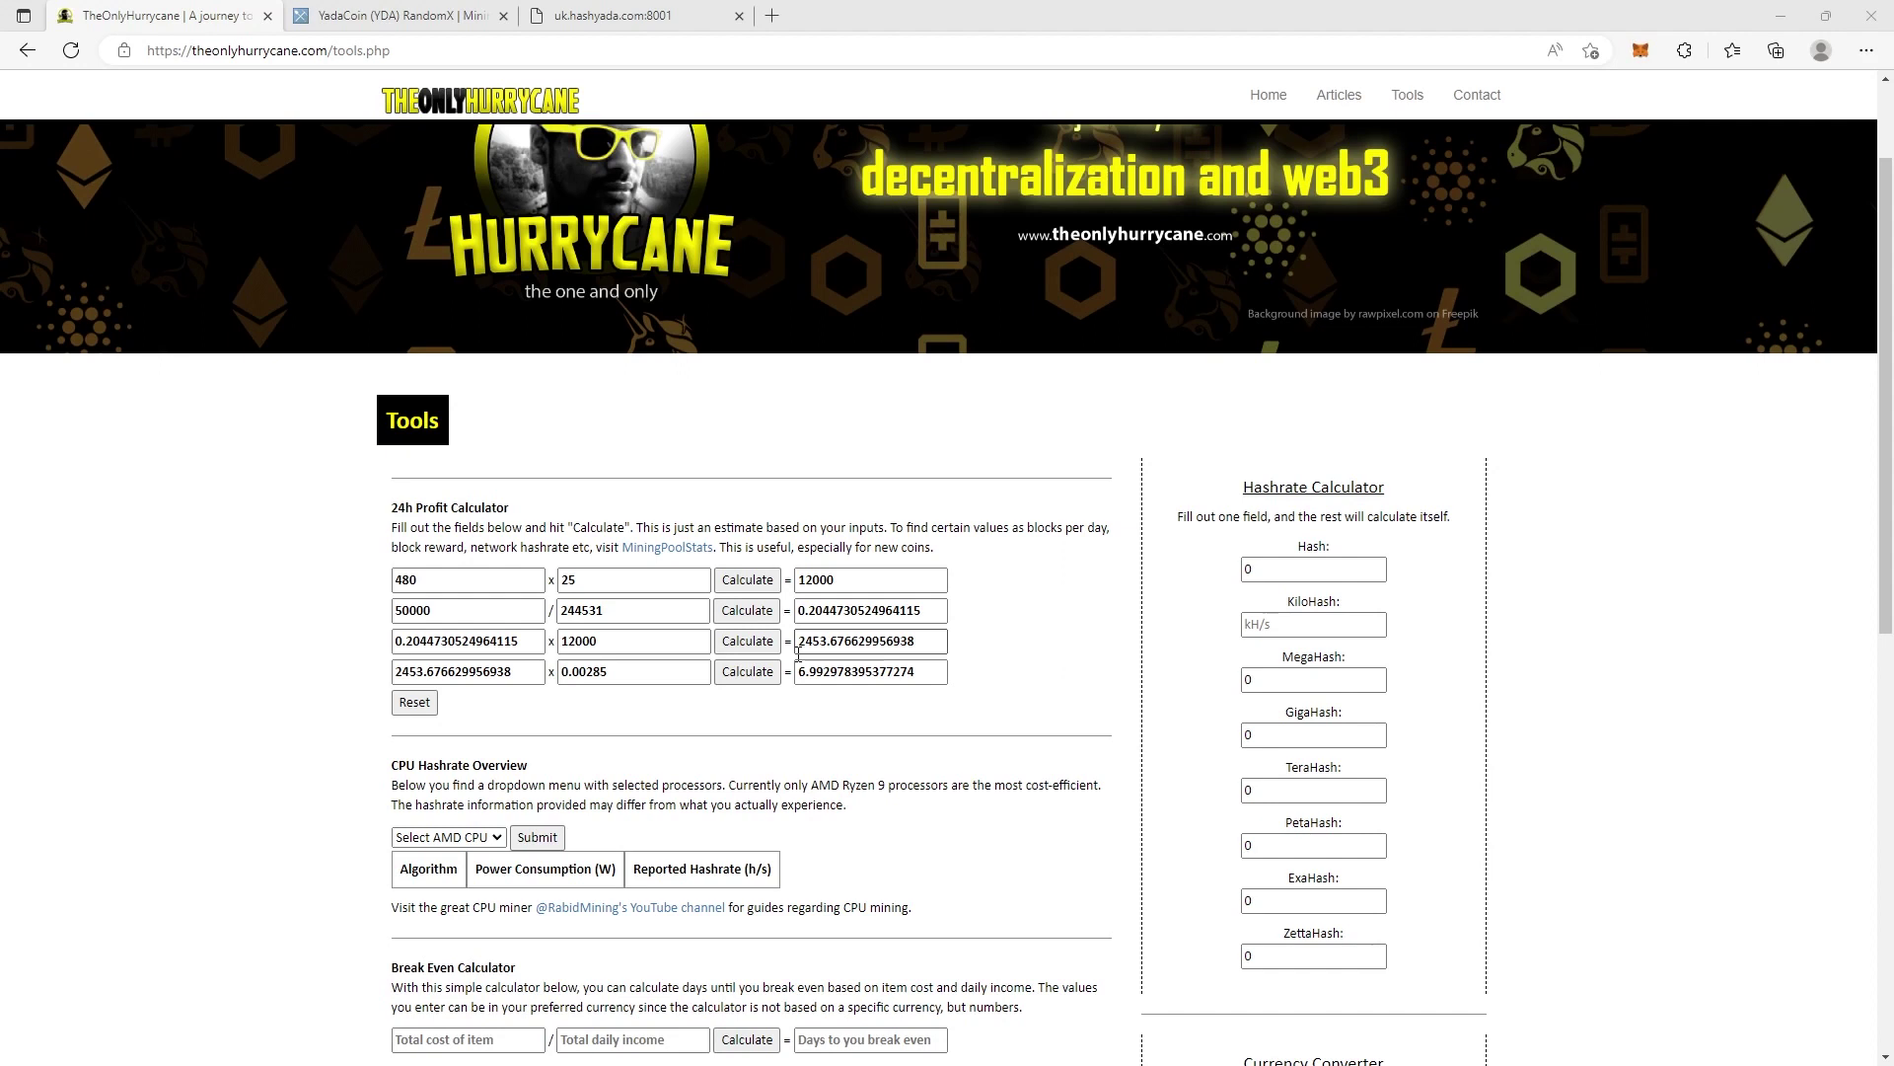
key(XF86Calculator)
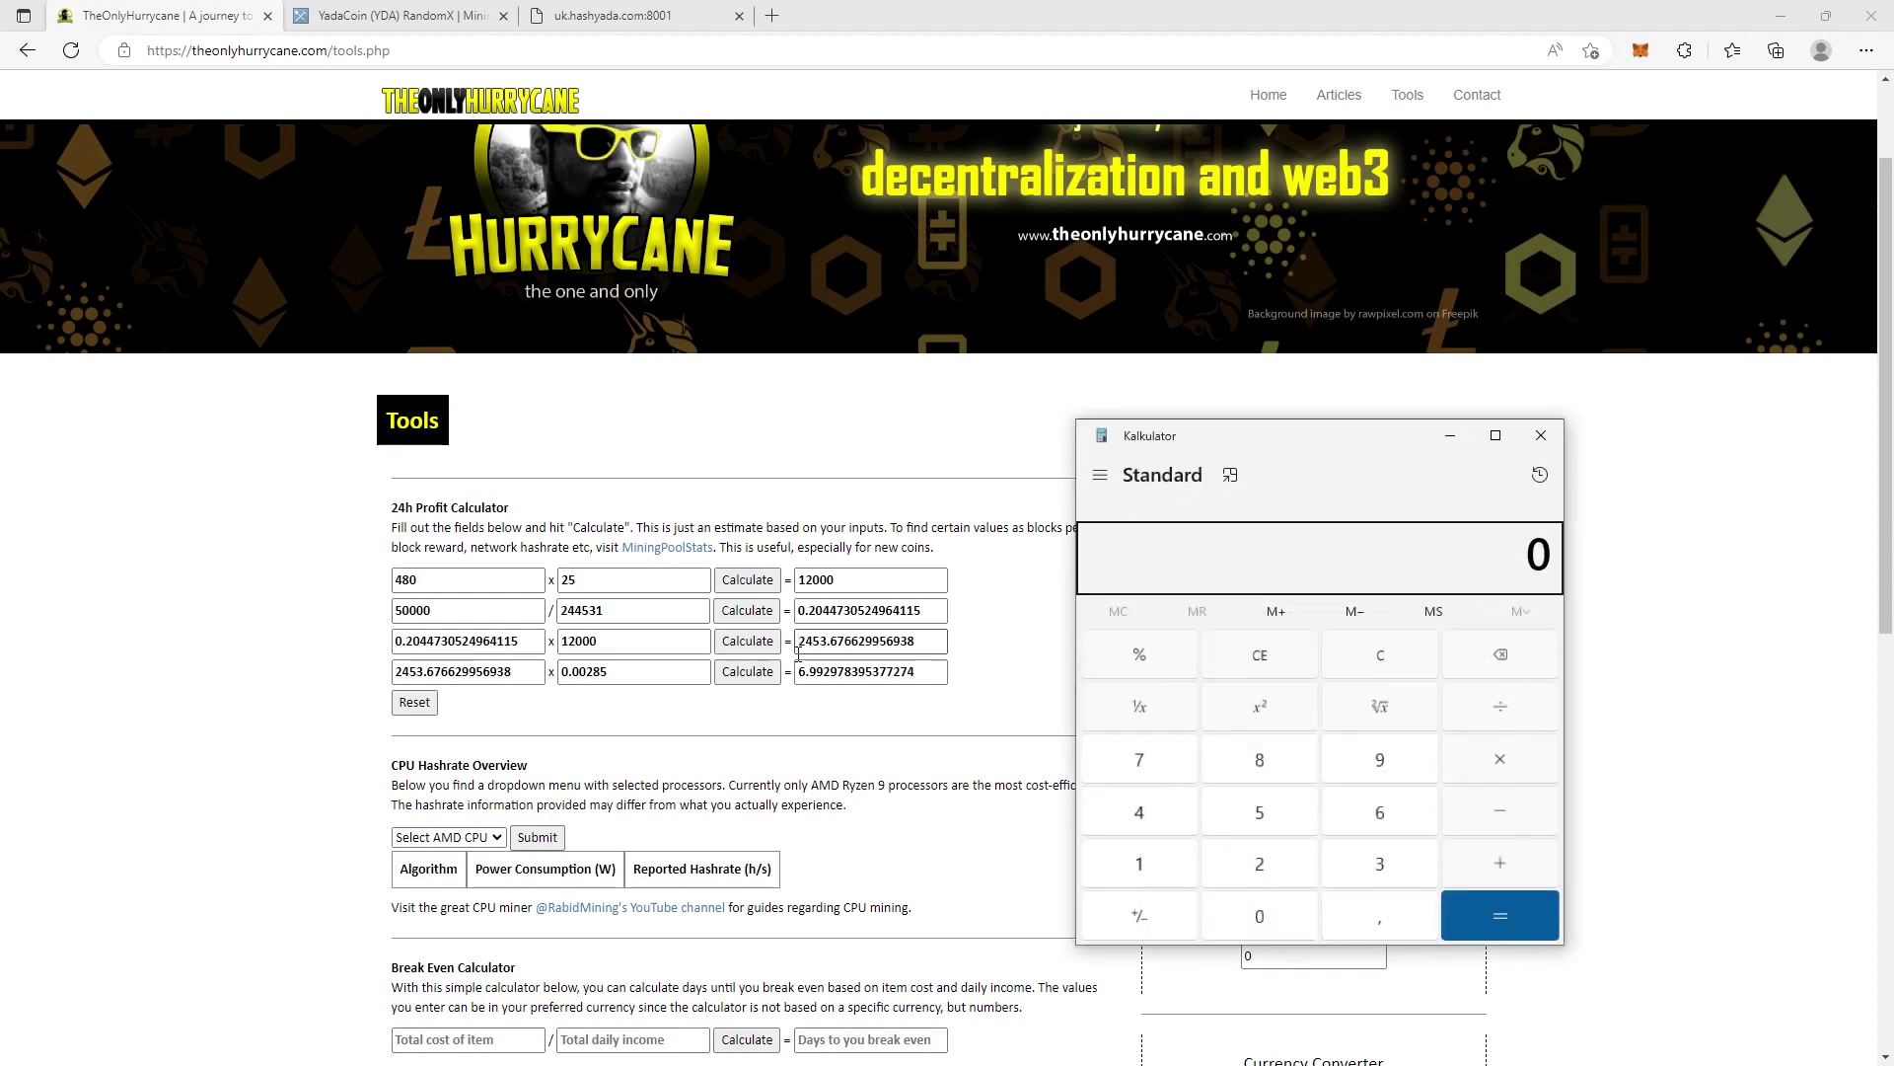
text(50000)
text(/2)
text(453)
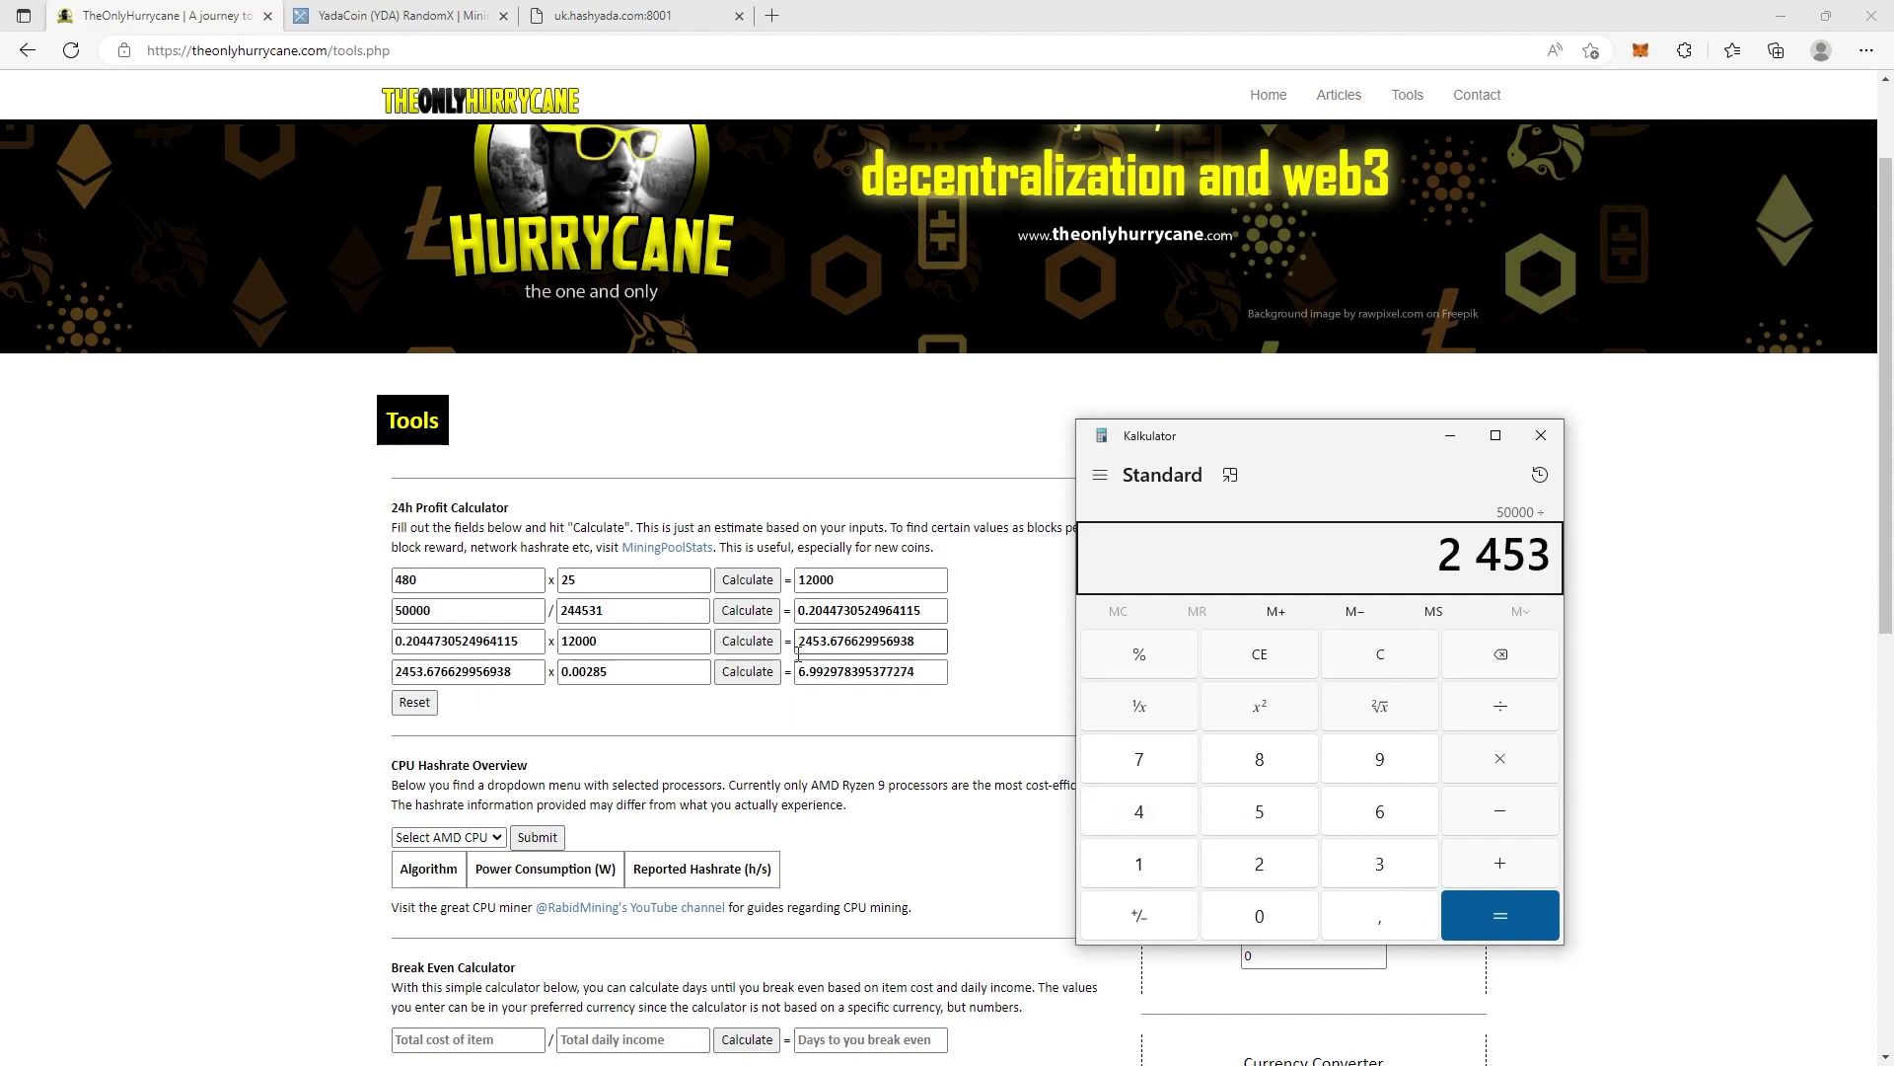
key(Return)
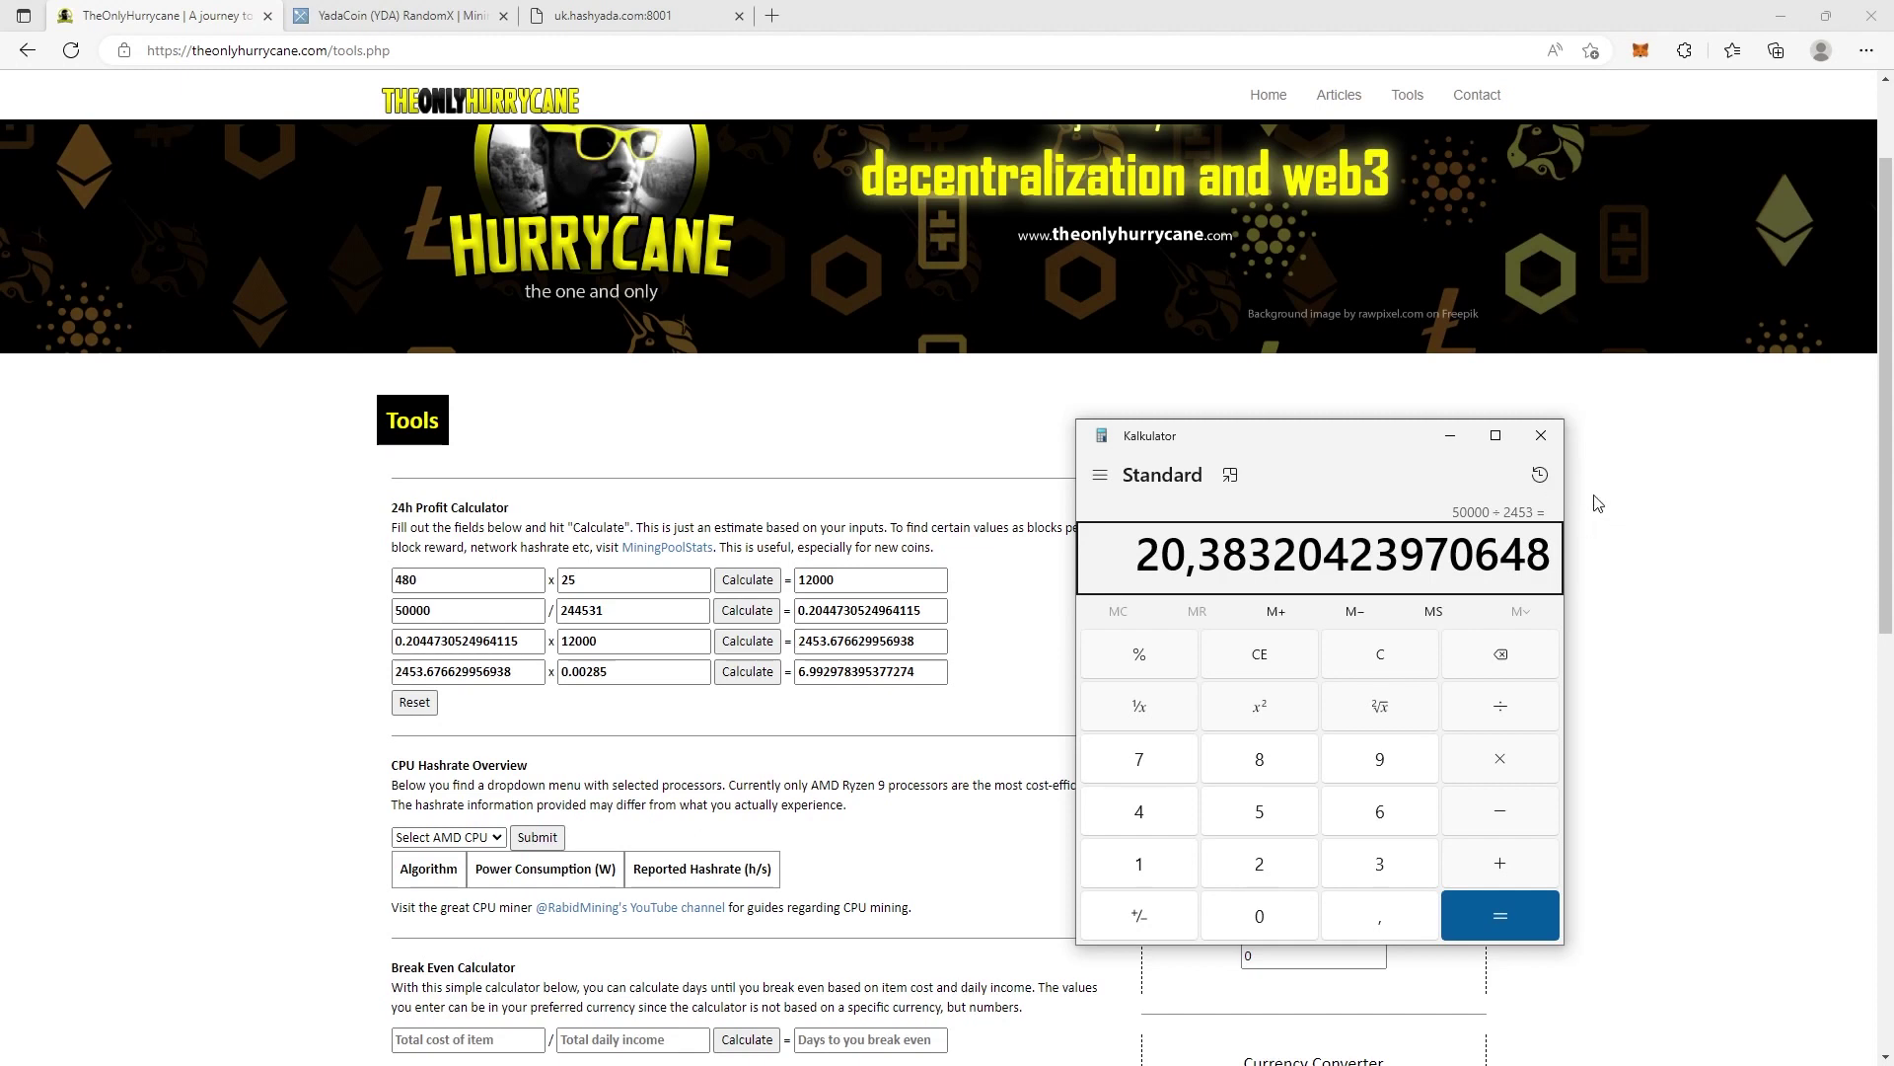
click(1550, 446)
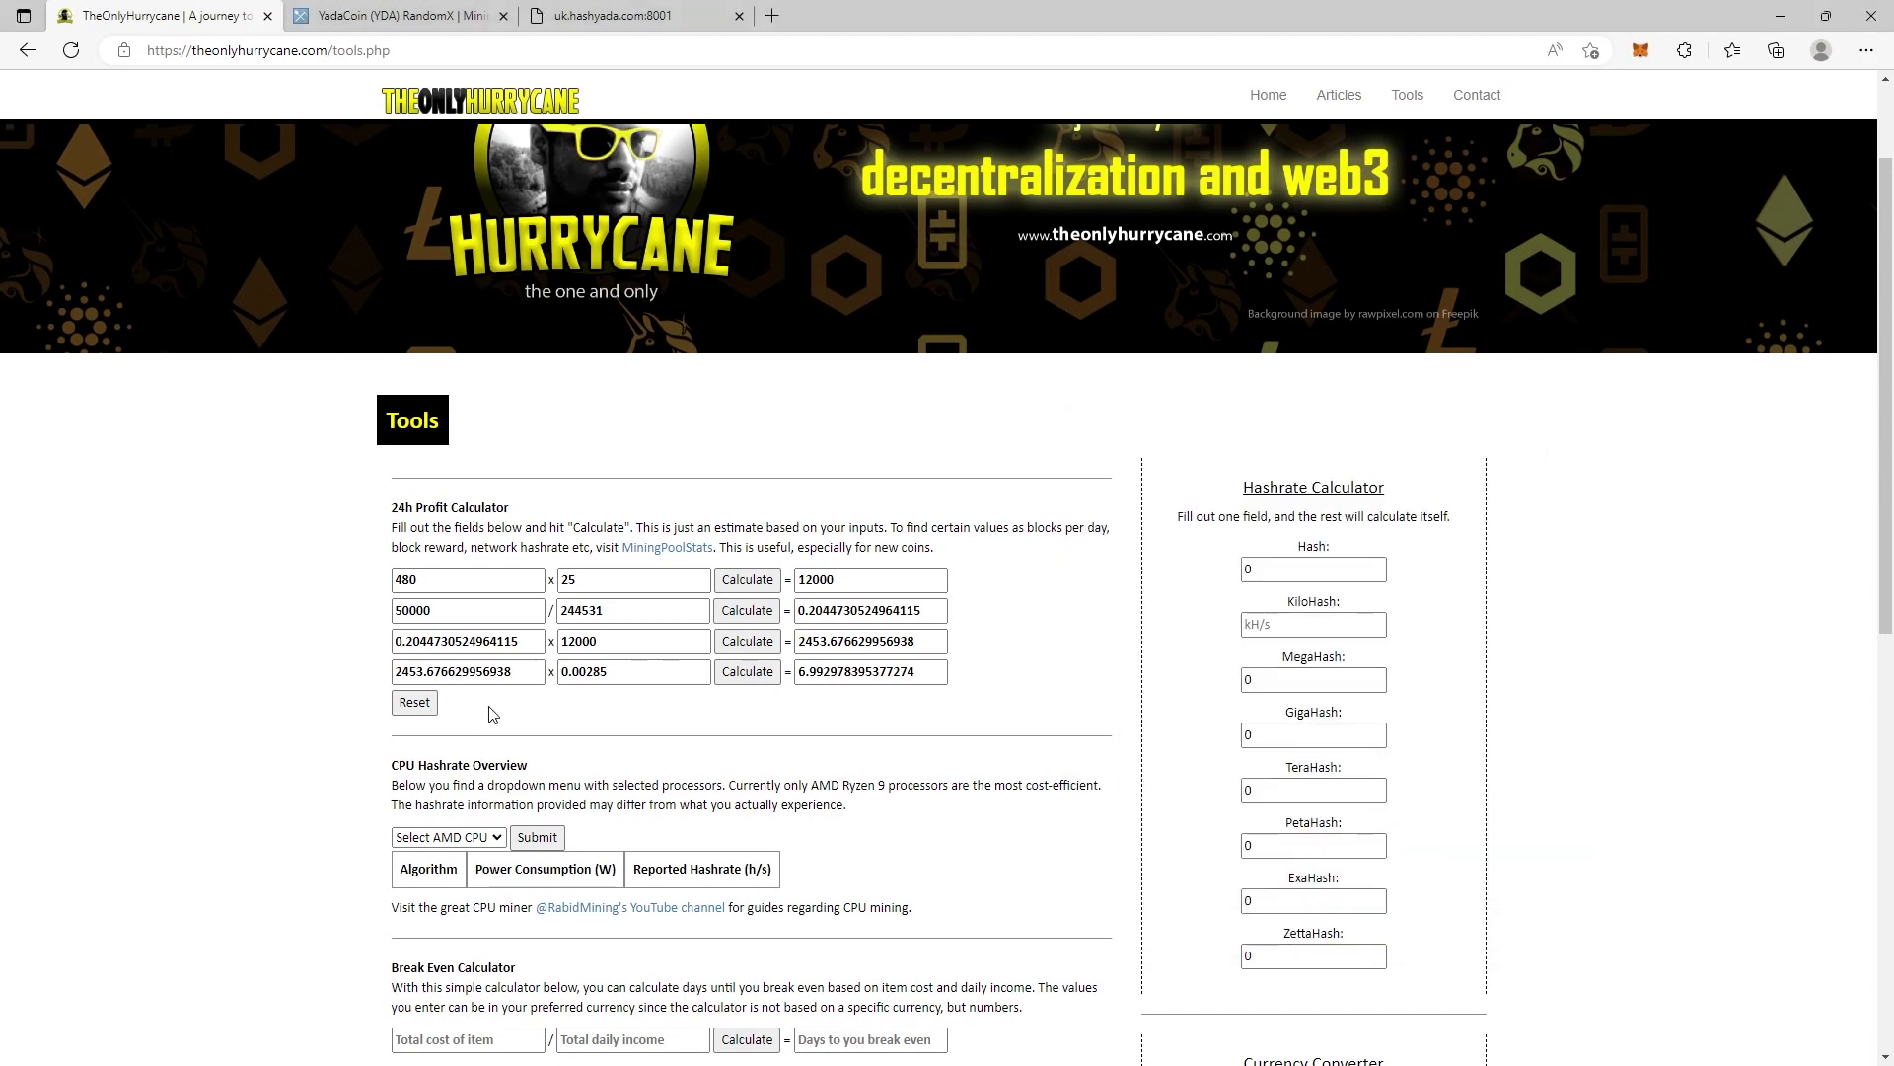